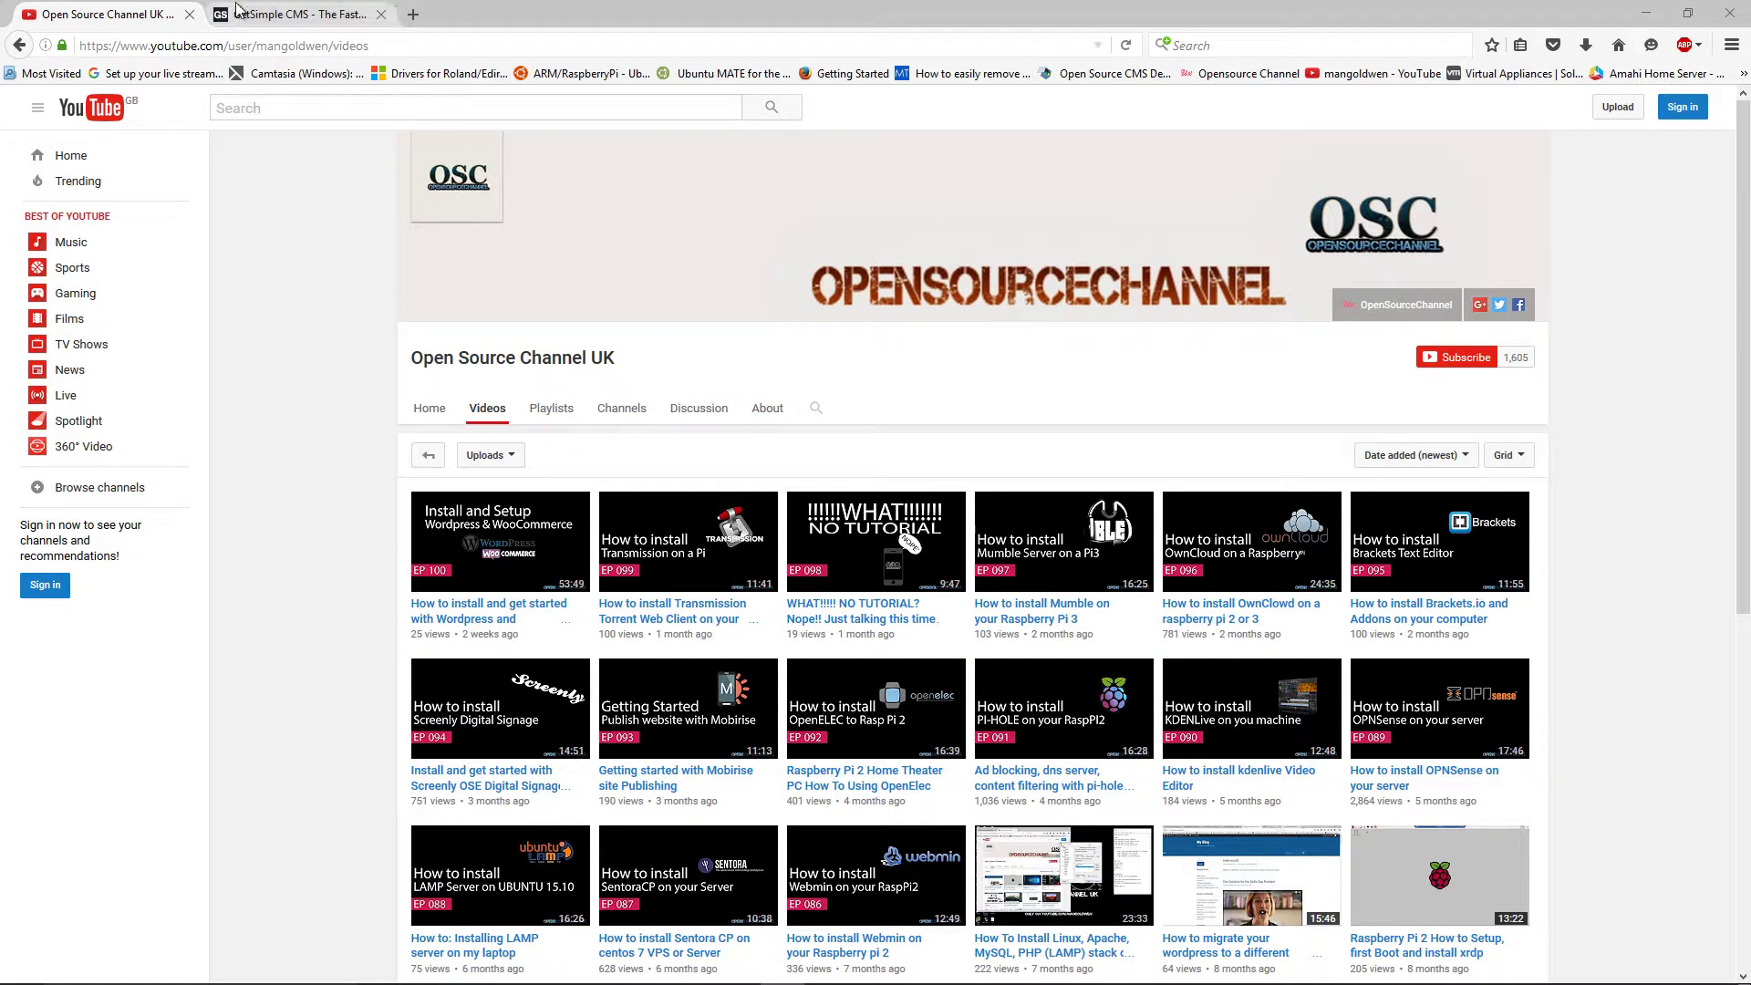
Switch from the YouTube videos page to the GetSimple CMS site at get-simple.info
left_click(273, 15)
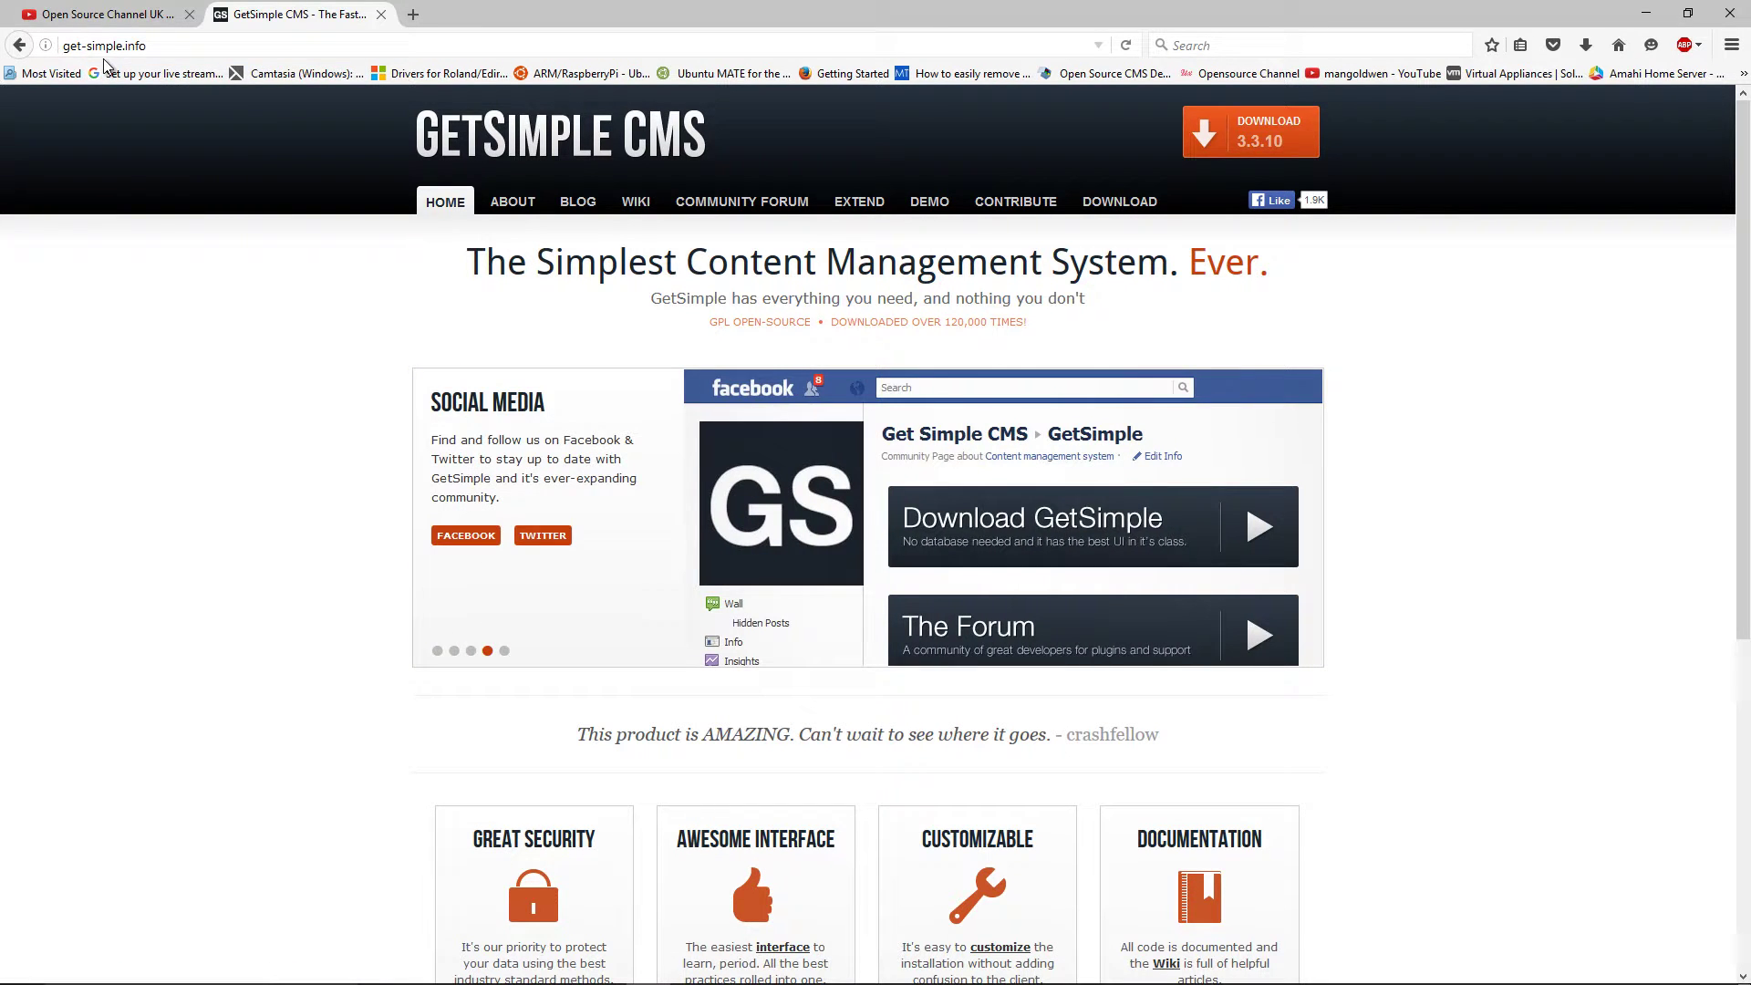
Download and save the GetSimpleCMS 3.3.10 zip, then show the recent downloads list
left_click(1134, 202)
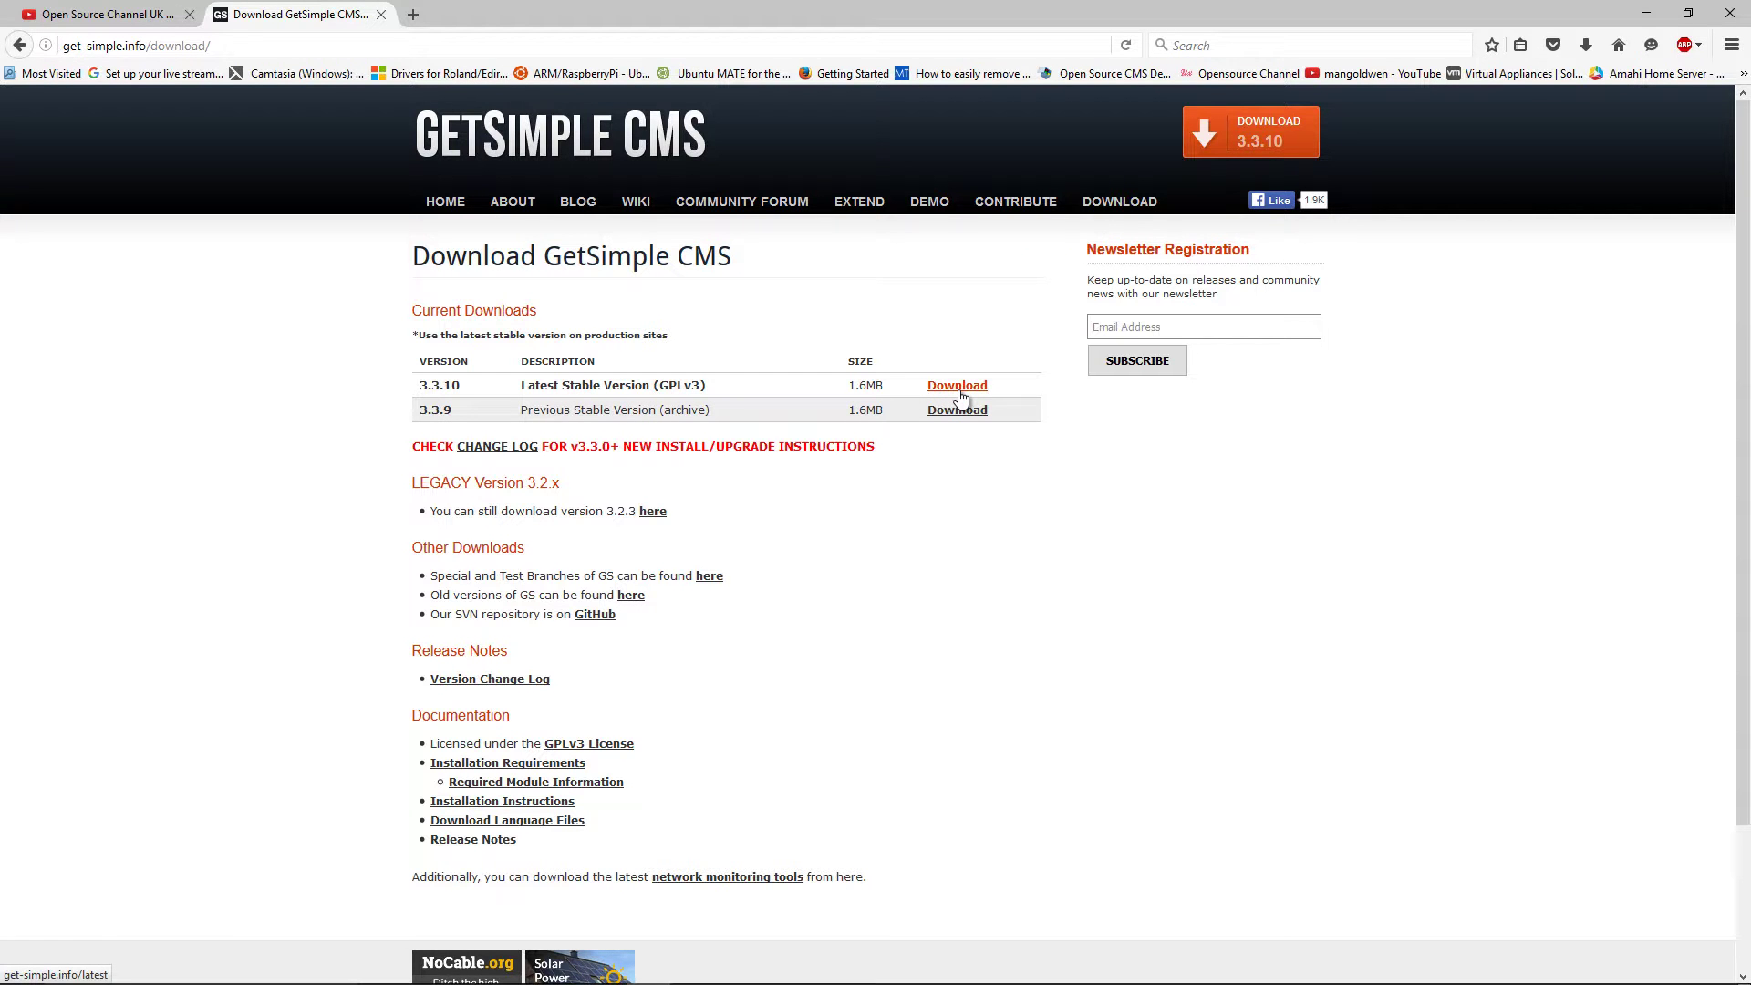
left_click(958, 386)
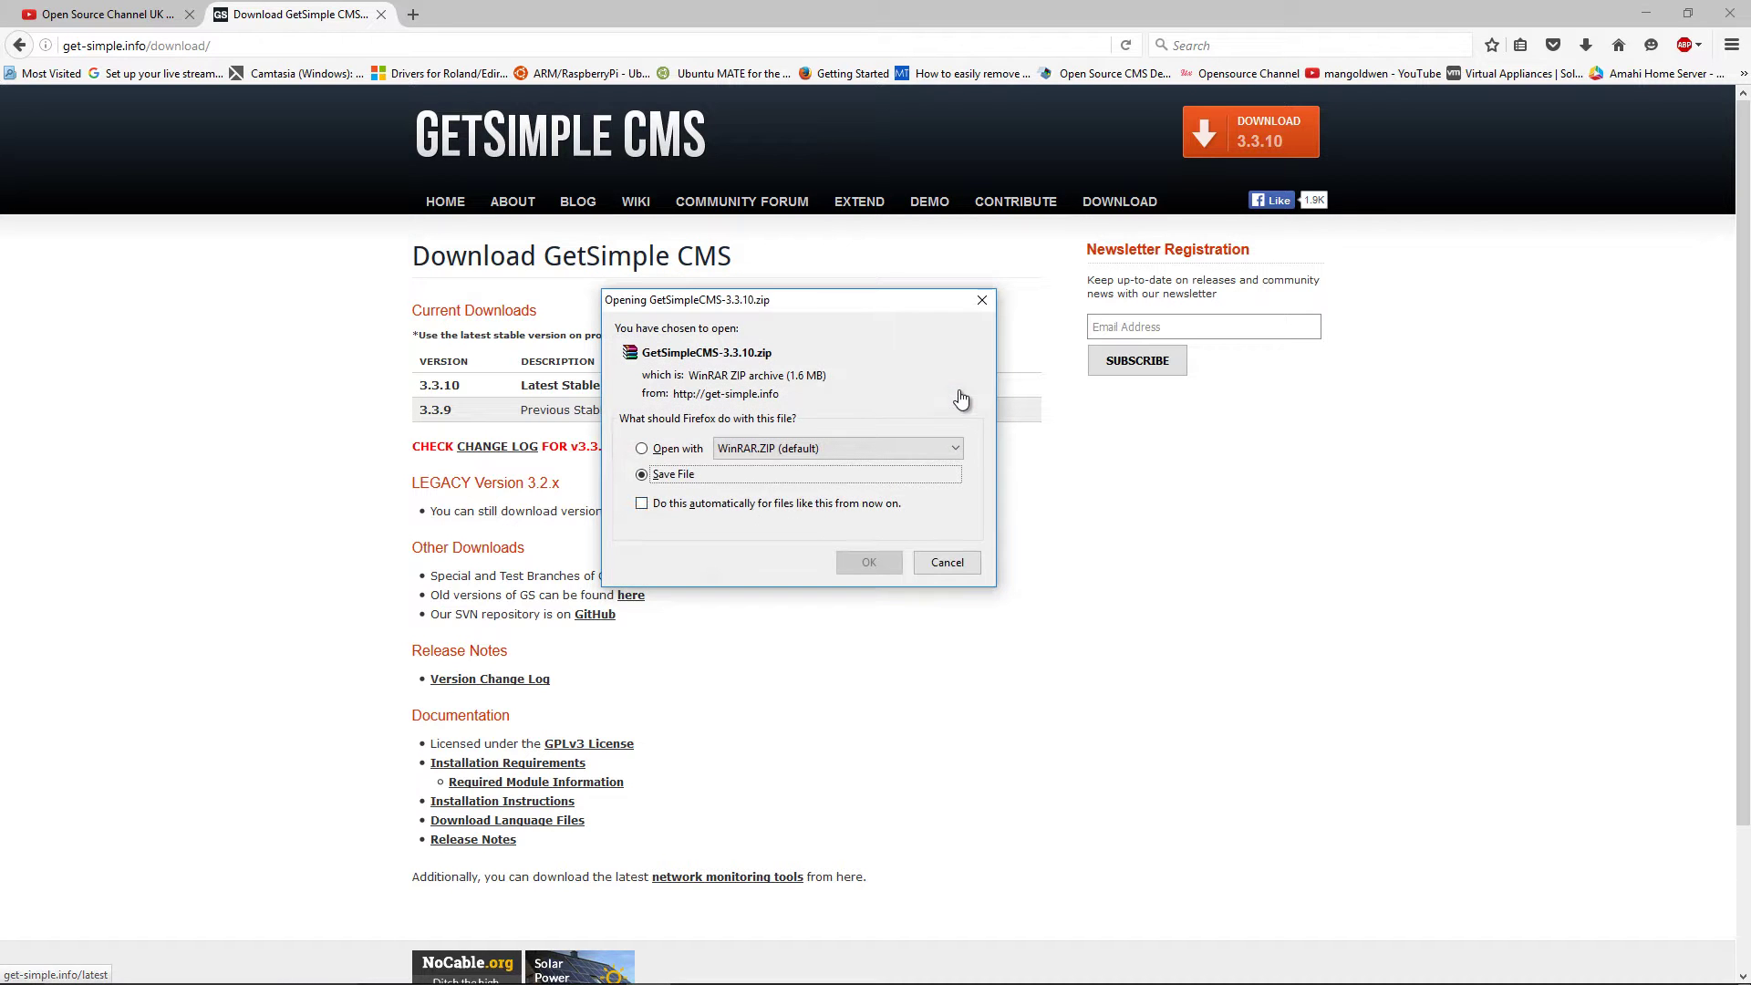
left_click(870, 562)
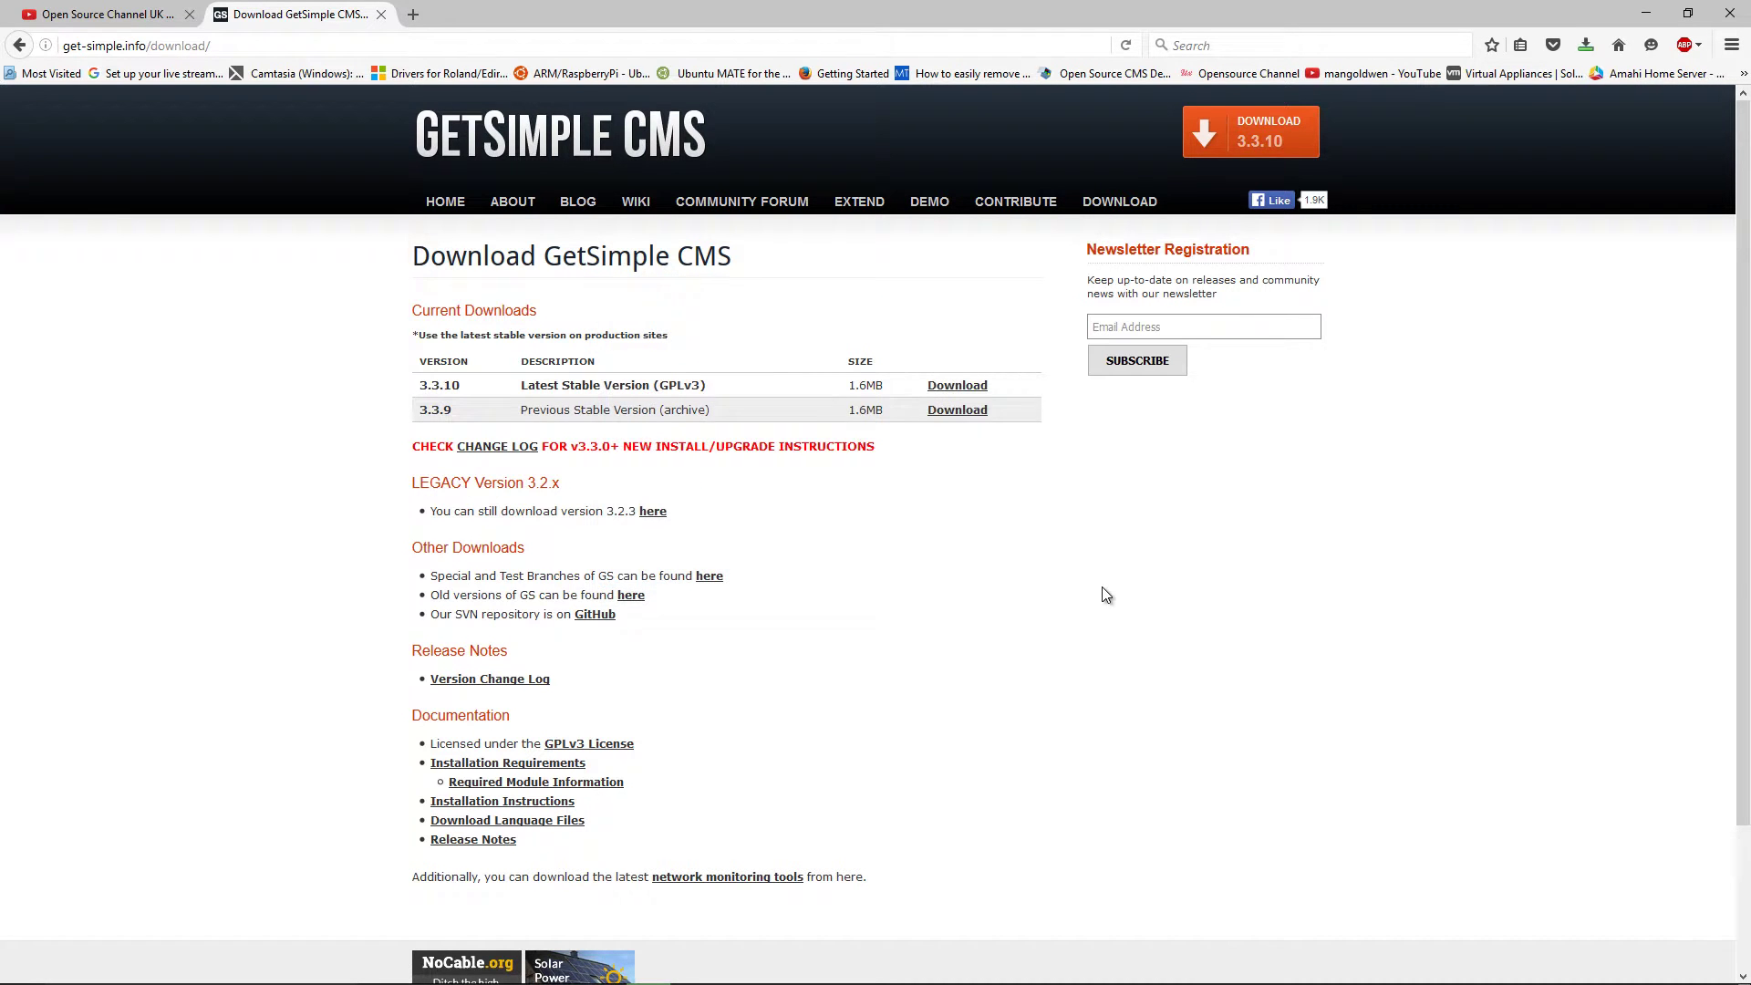
left_click(1582, 46)
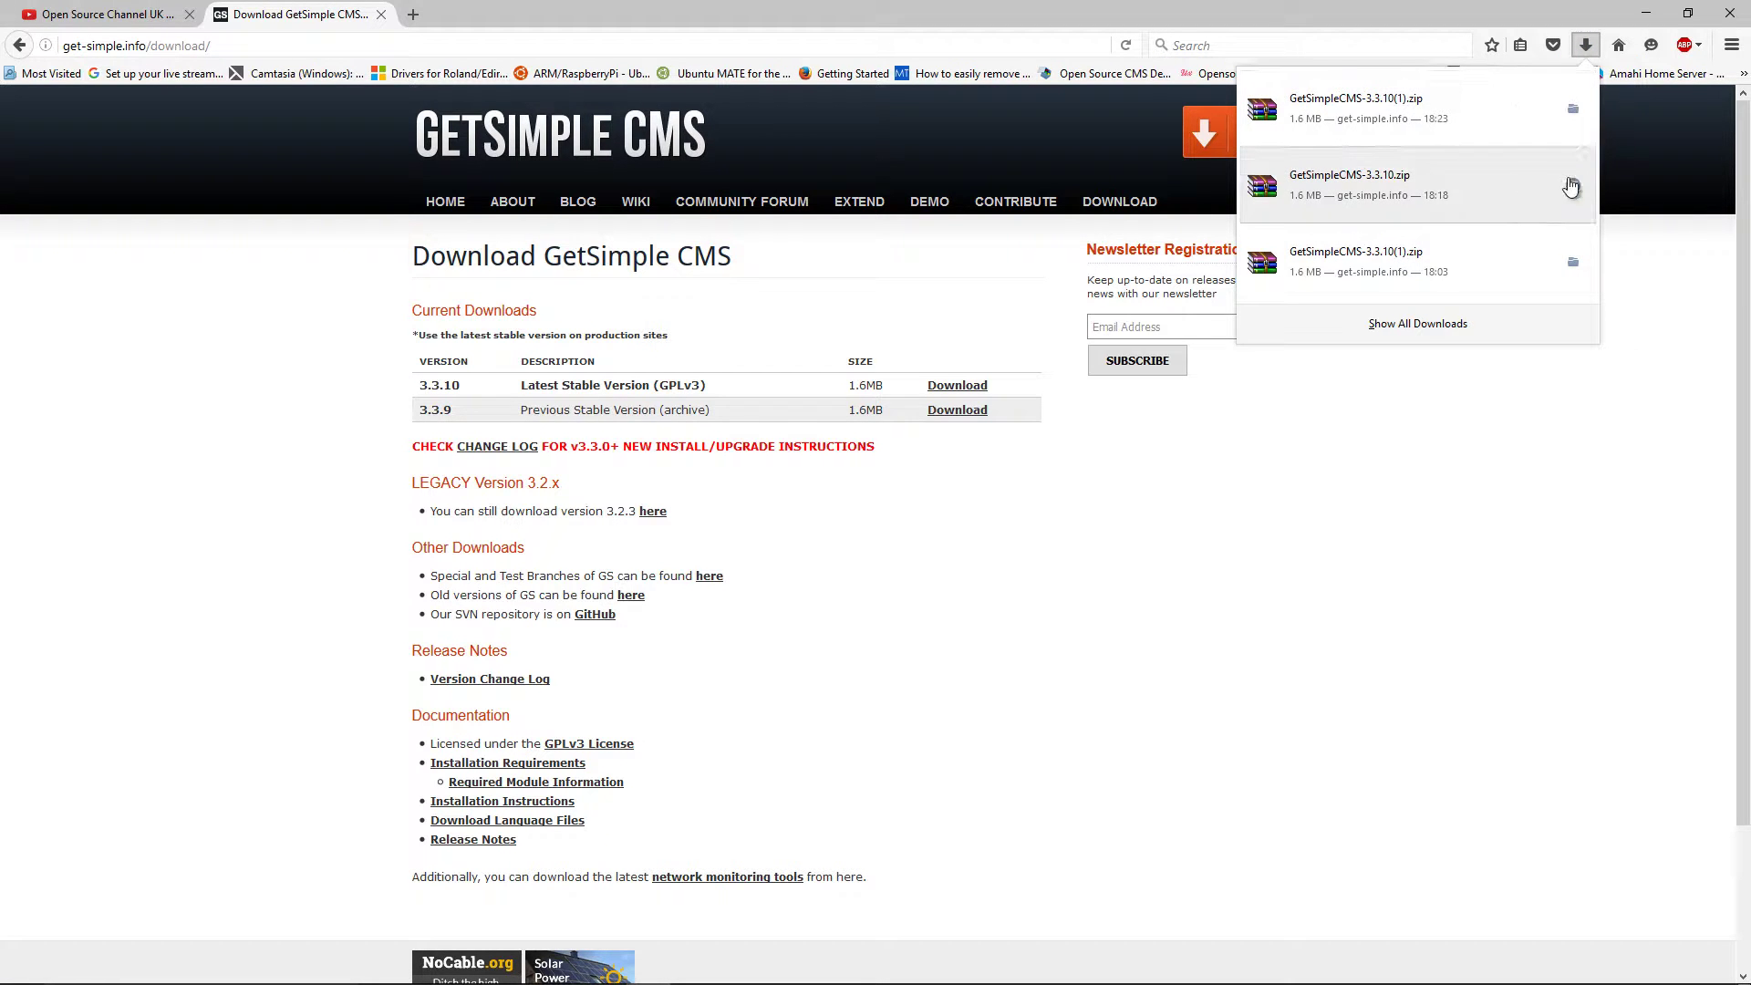
Open the downloaded GetSimpleCMS-3.3.10 zip in WinRAR and dismiss the licence reminder
left_click(1574, 110)
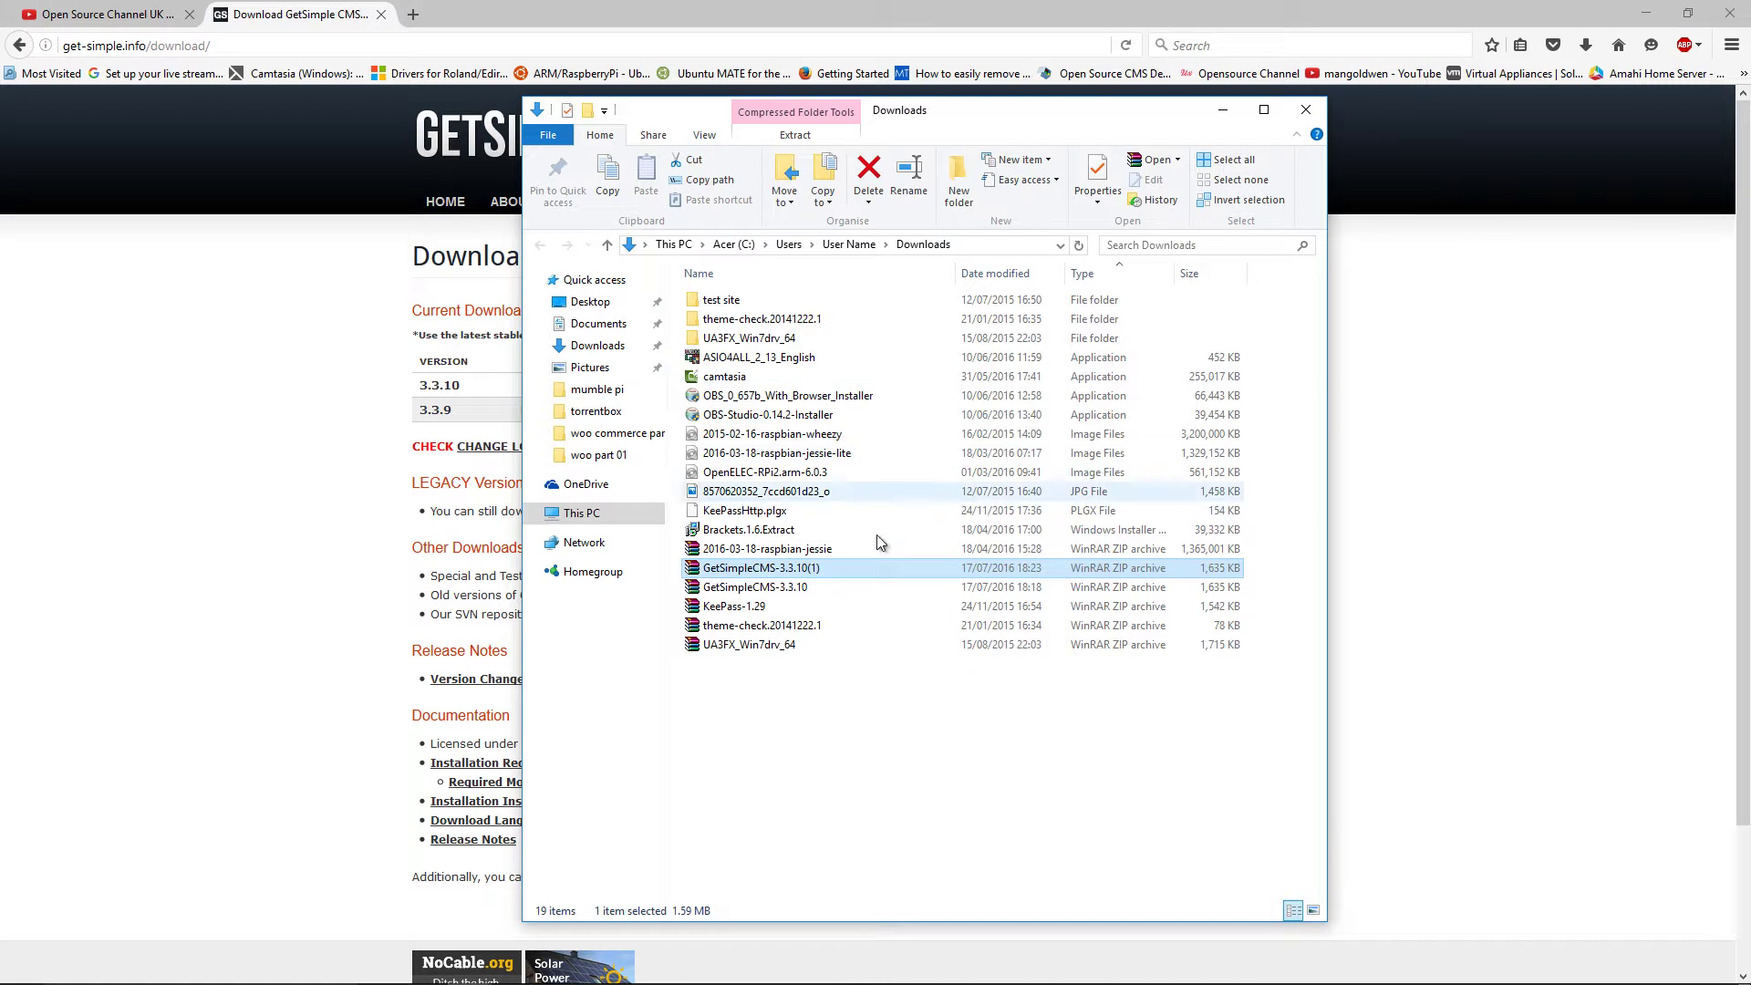
double_click(771, 588)
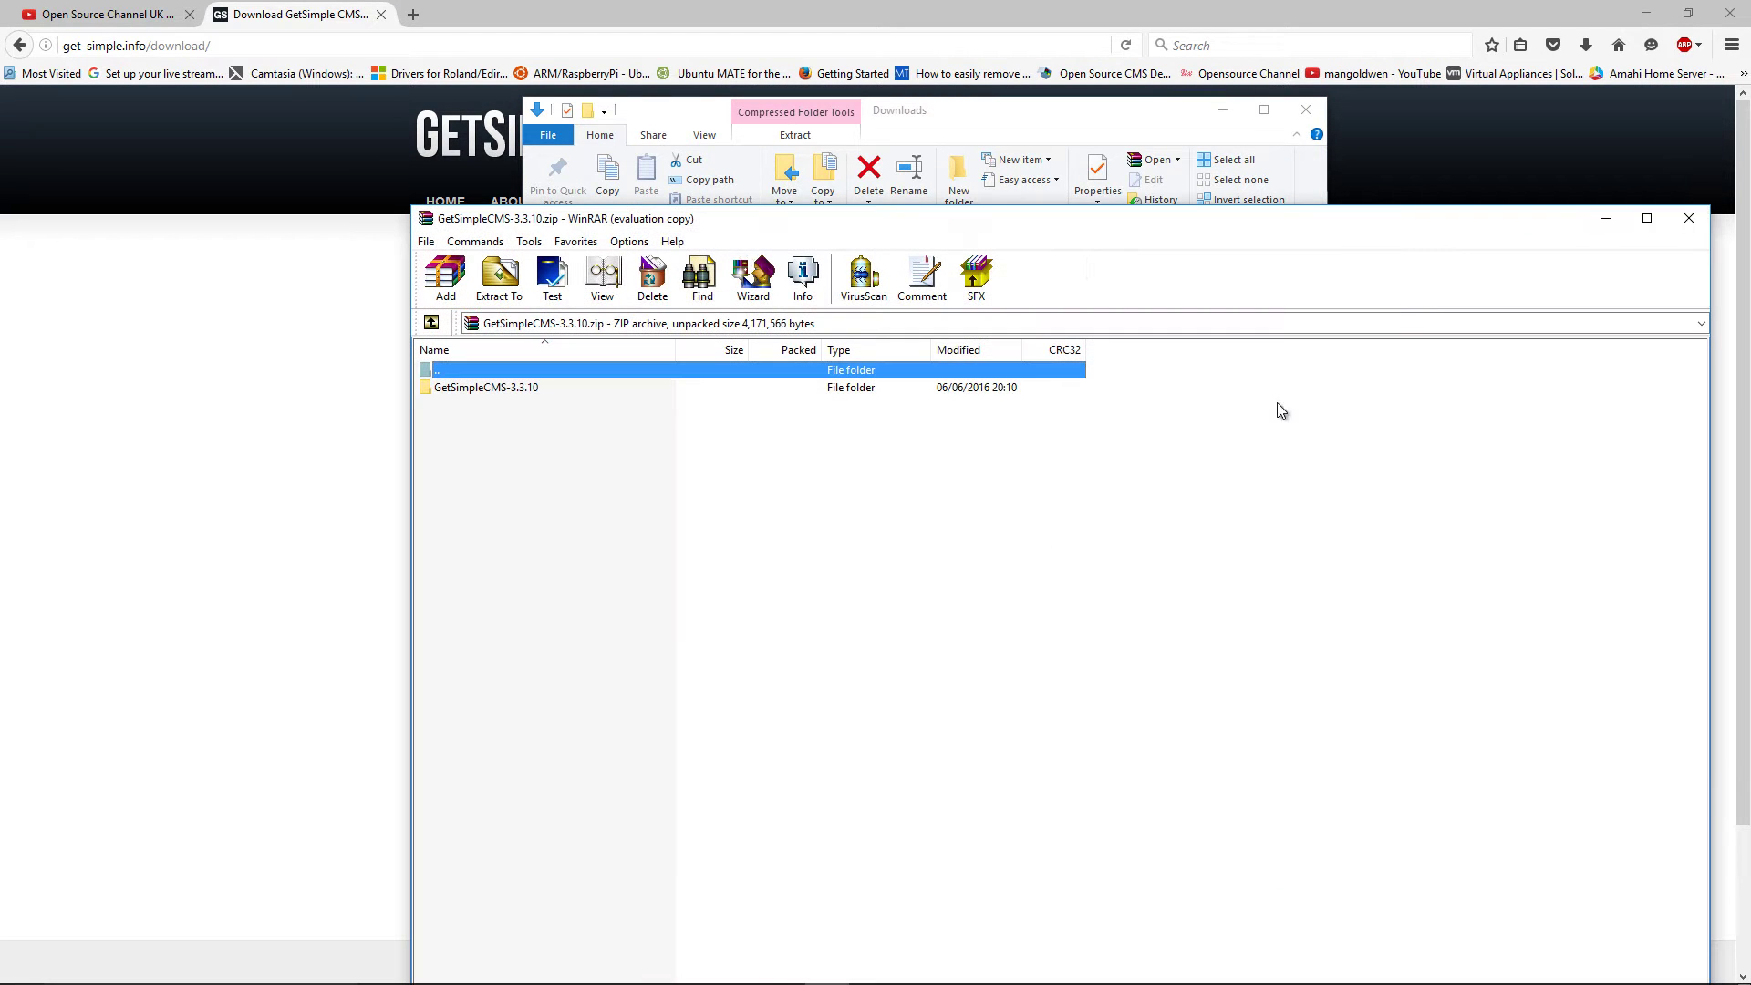
left_click(1646, 14)
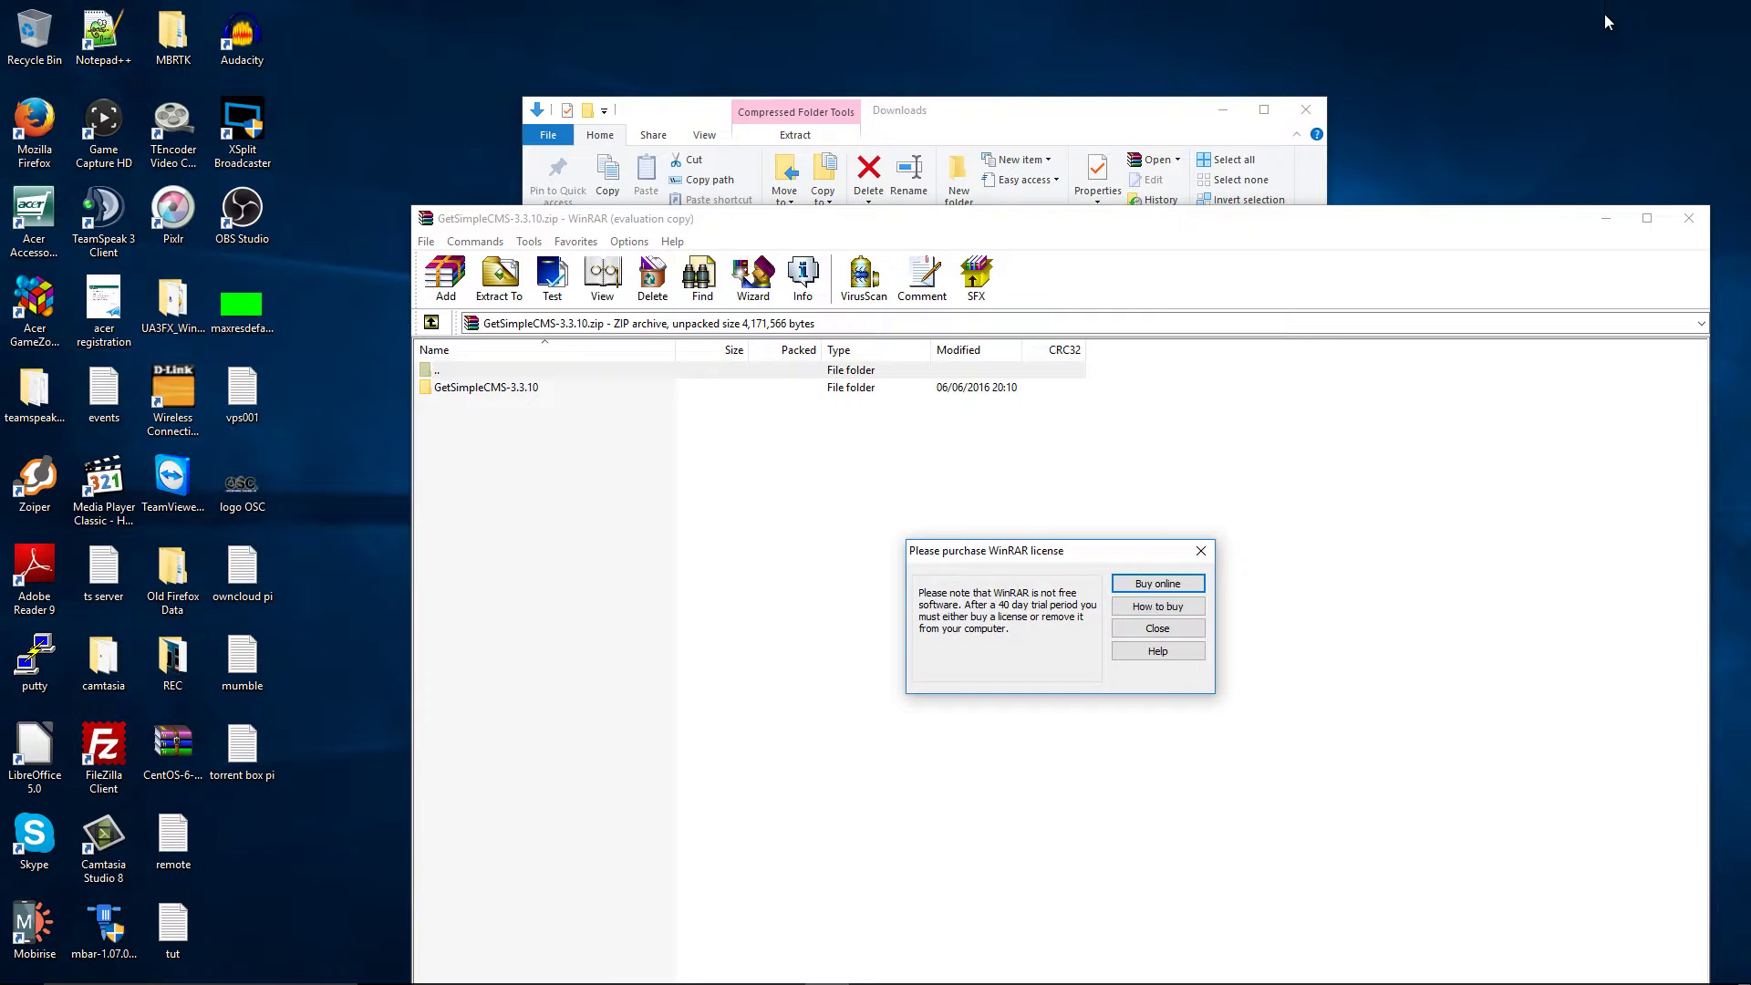
left_click(1211, 555)
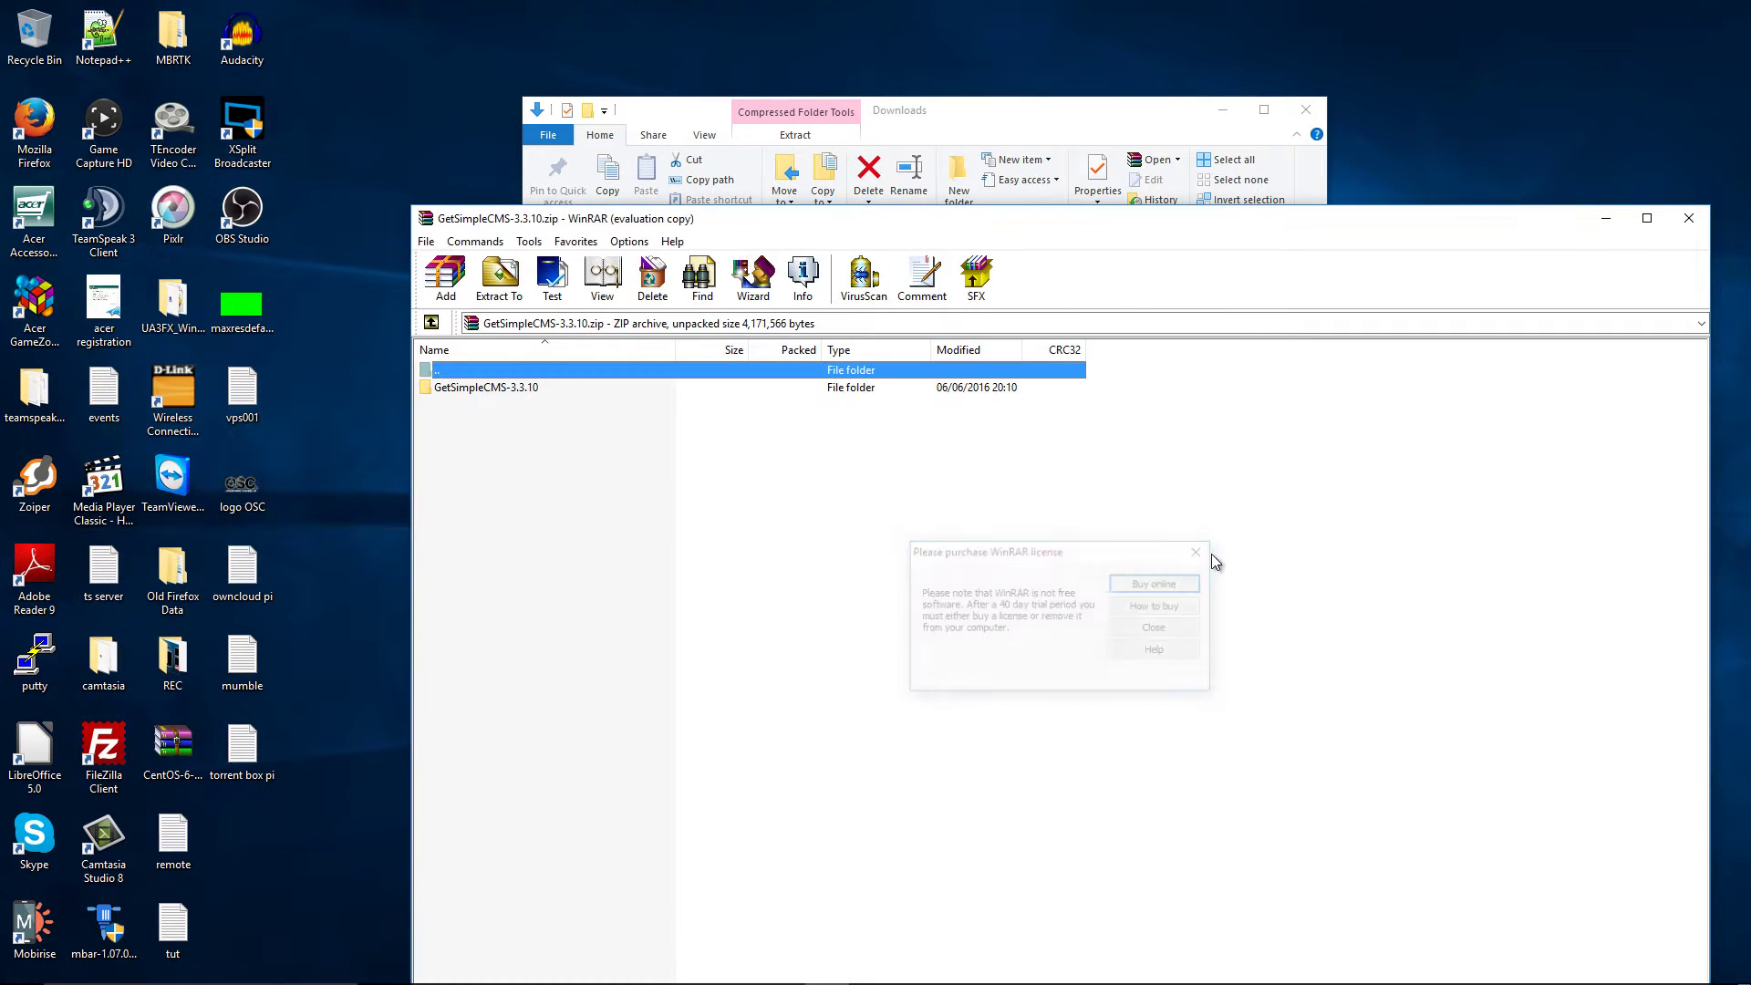
Open the GetSimpleCMS-3.3.10 folder inside the archive and tidy the windows
double_click(583, 387)
left_click_drag(755, 219, 1102, 214)
left_click(1148, 122)
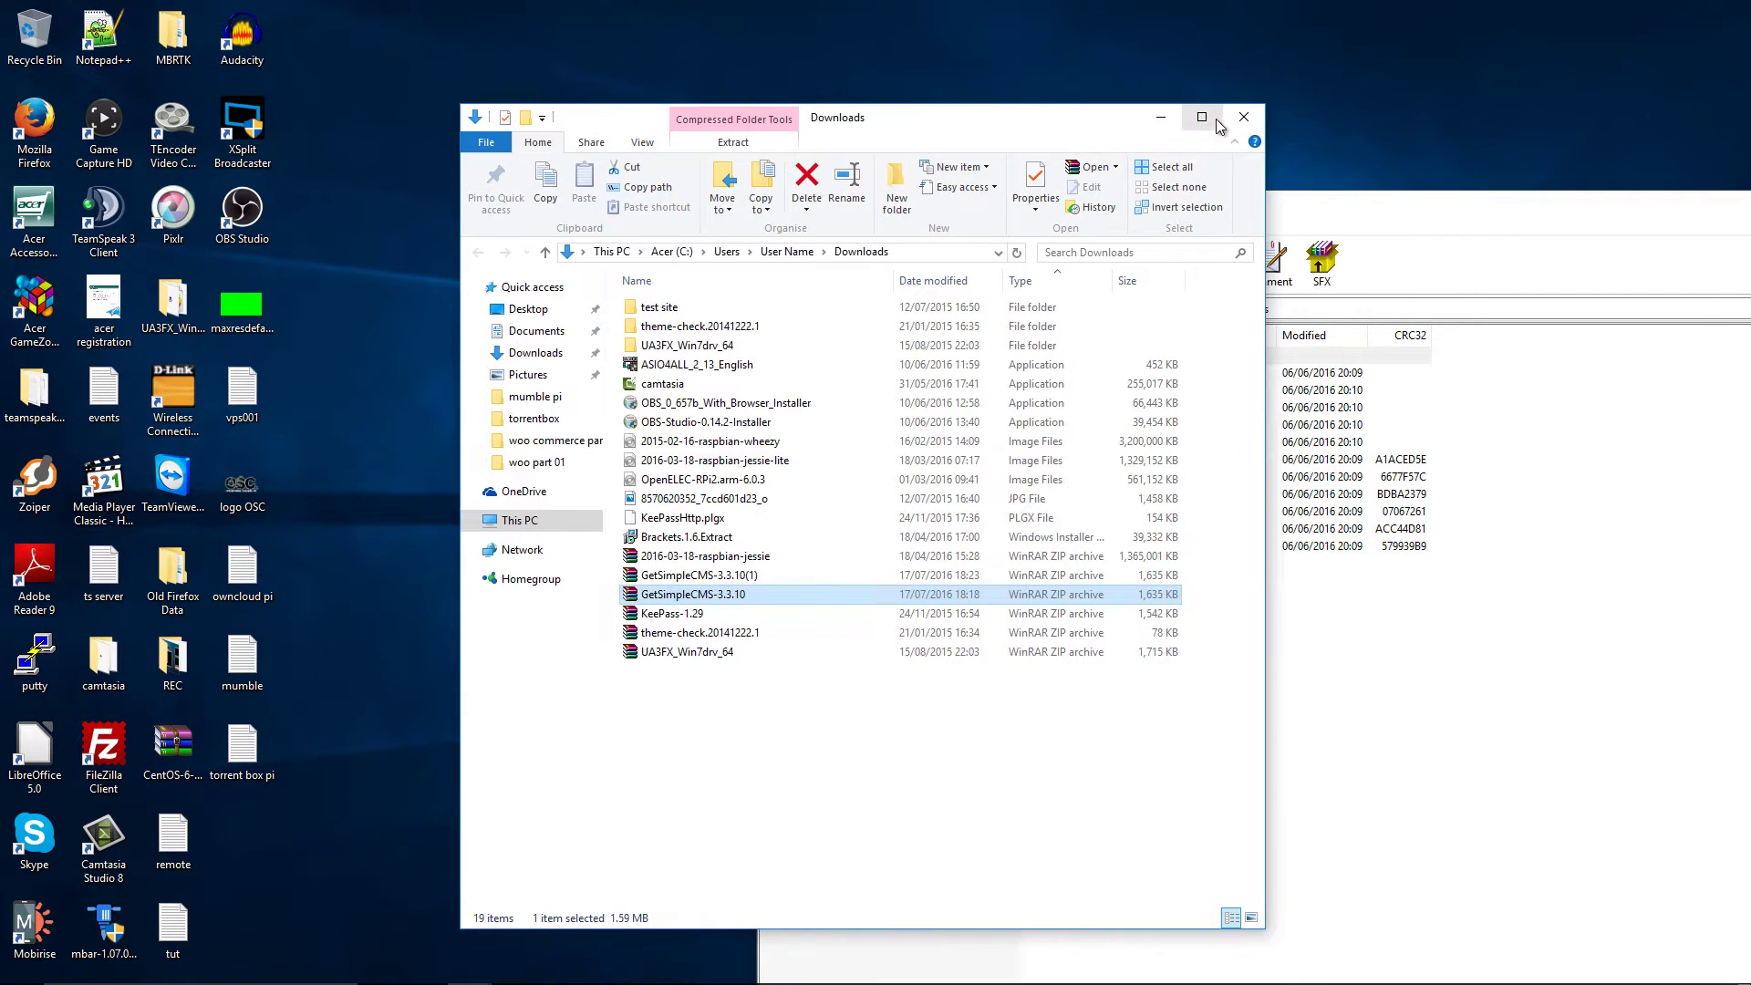
left_click(1223, 109)
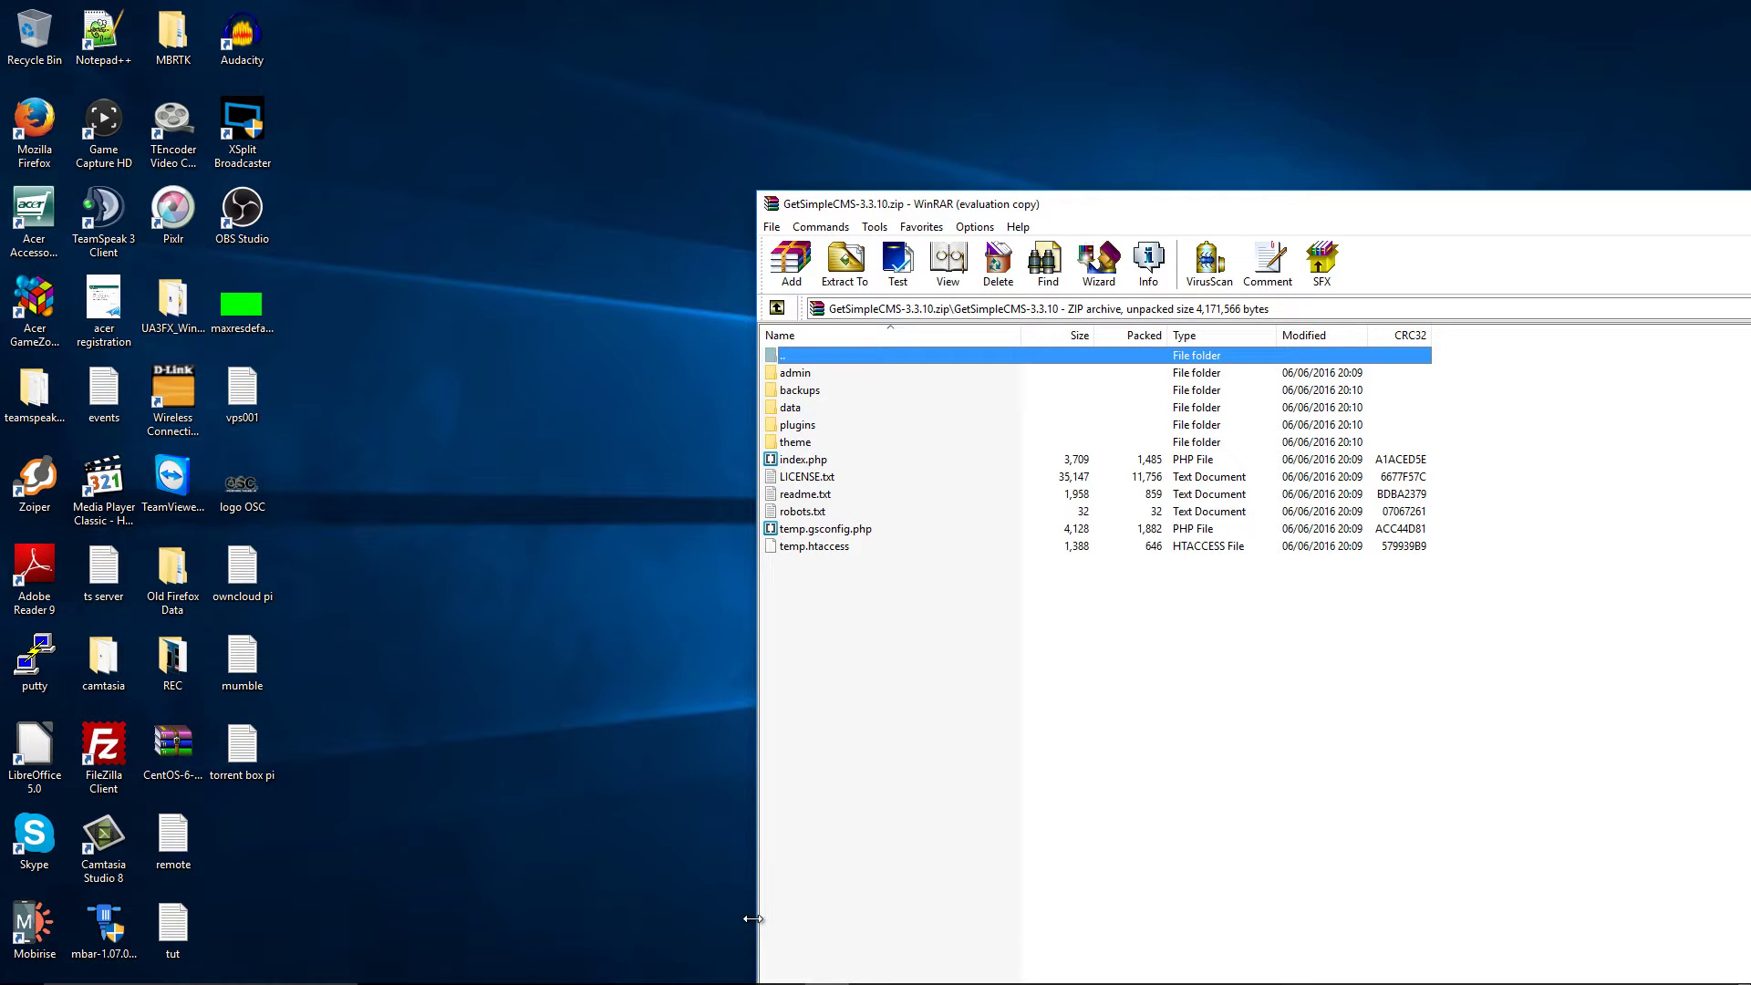
Select all 11 GetSimple entries in WinRAR and move them into the site12 folder
mouse_move(469, 974)
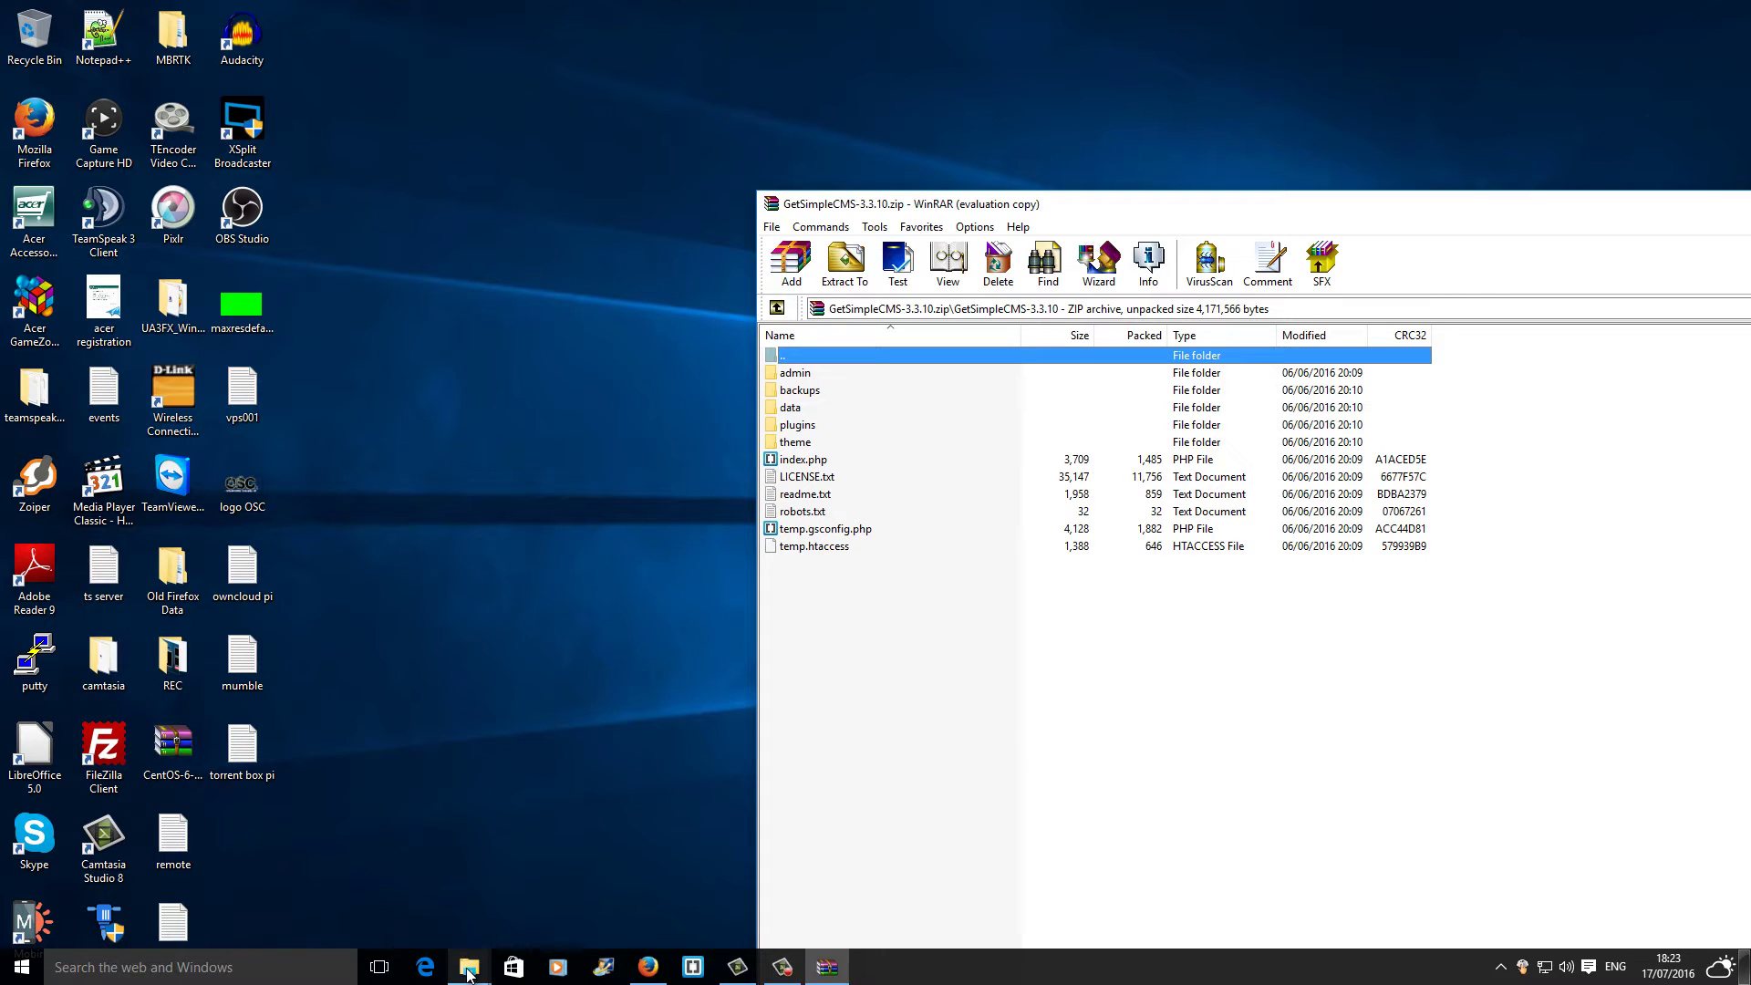
left_click(549, 909)
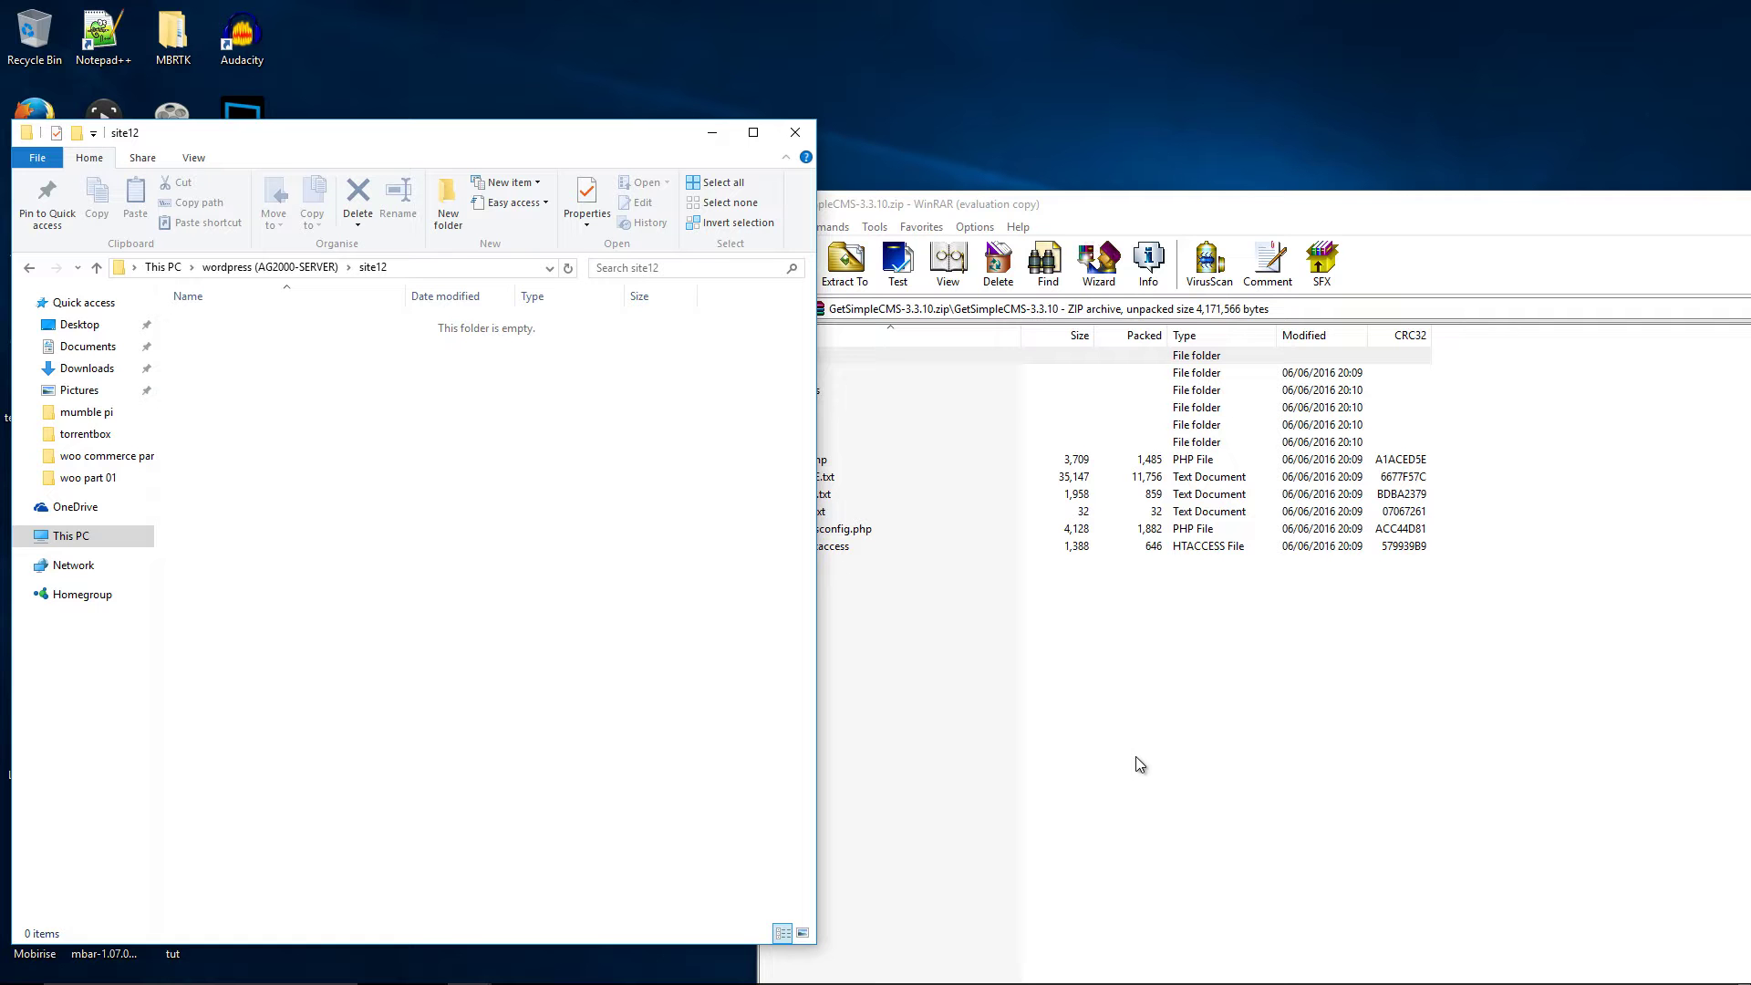
left_click(1157, 743)
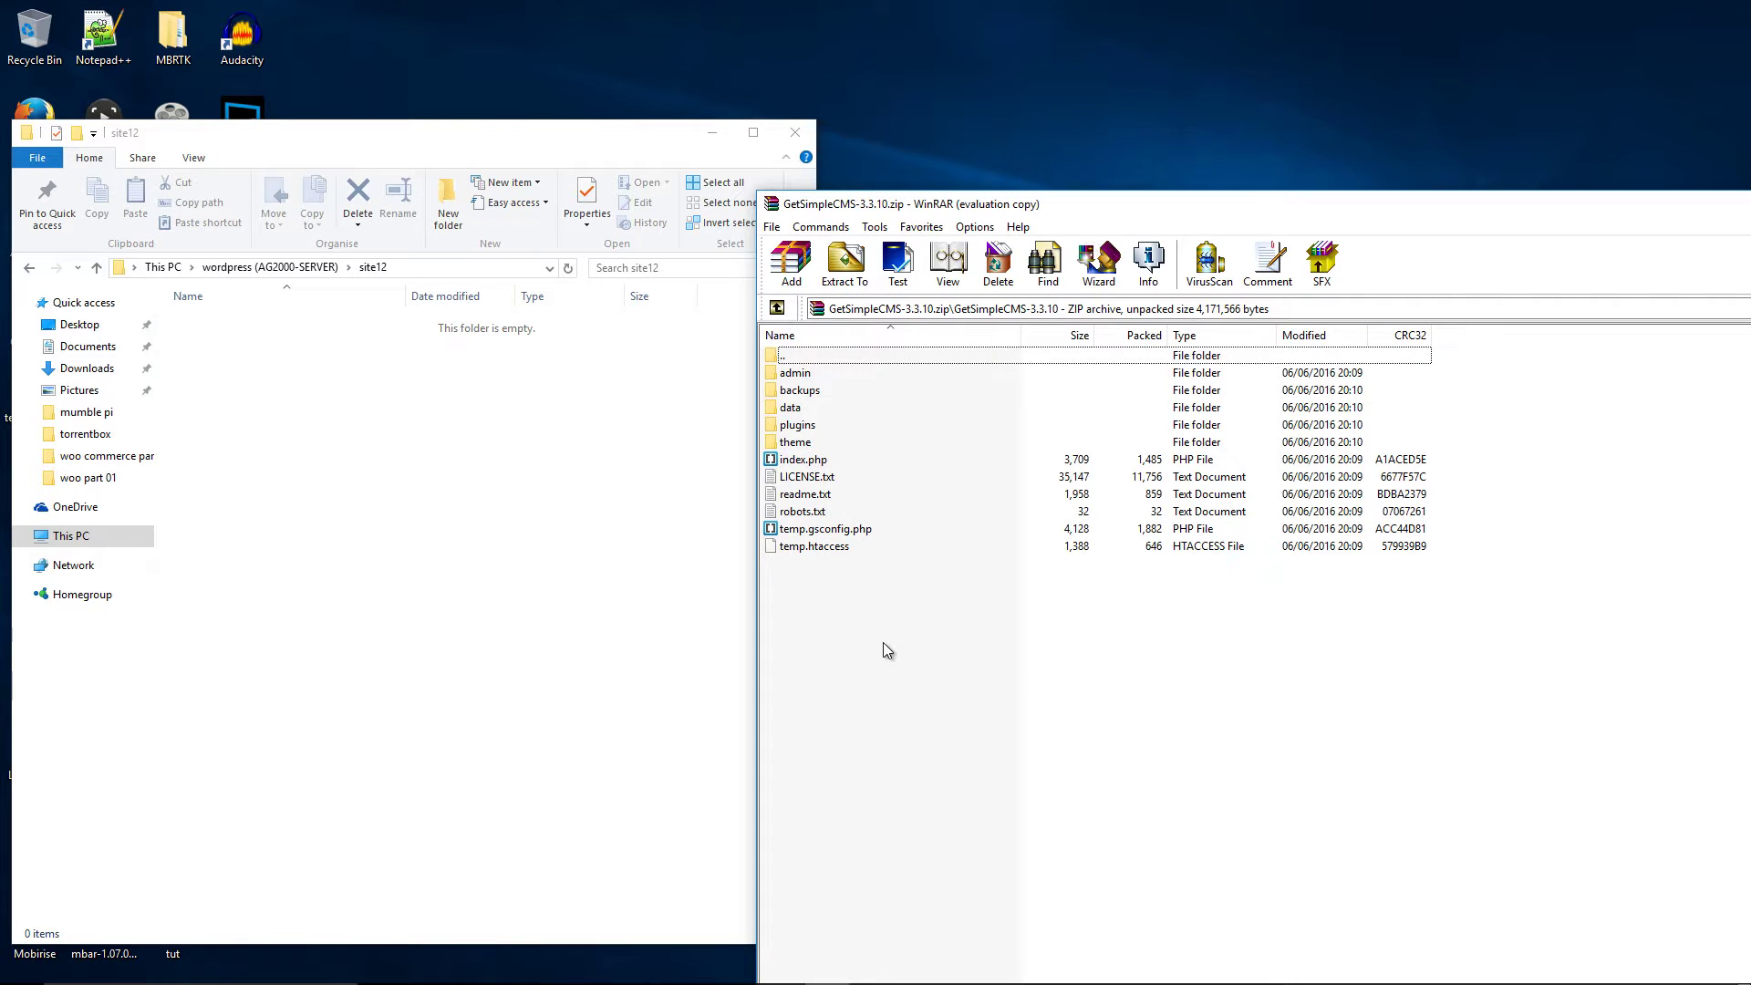
left_click_drag(915, 617, 499, 583)
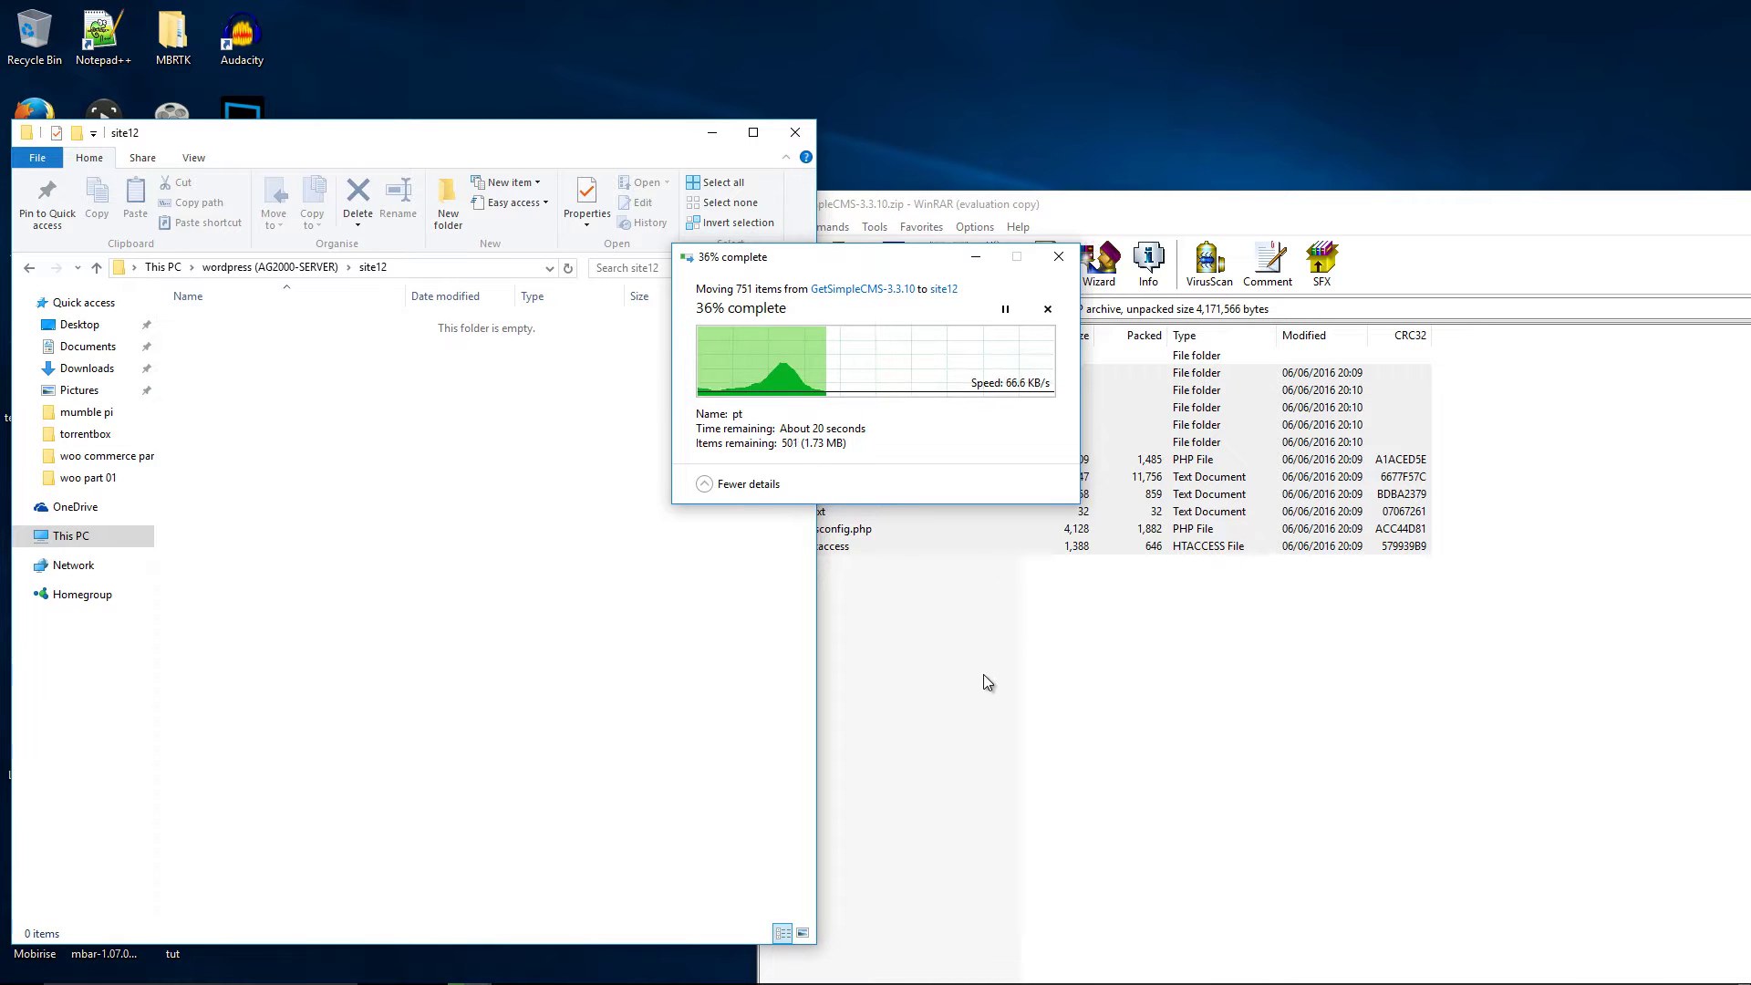
mouse_move(794, 981)
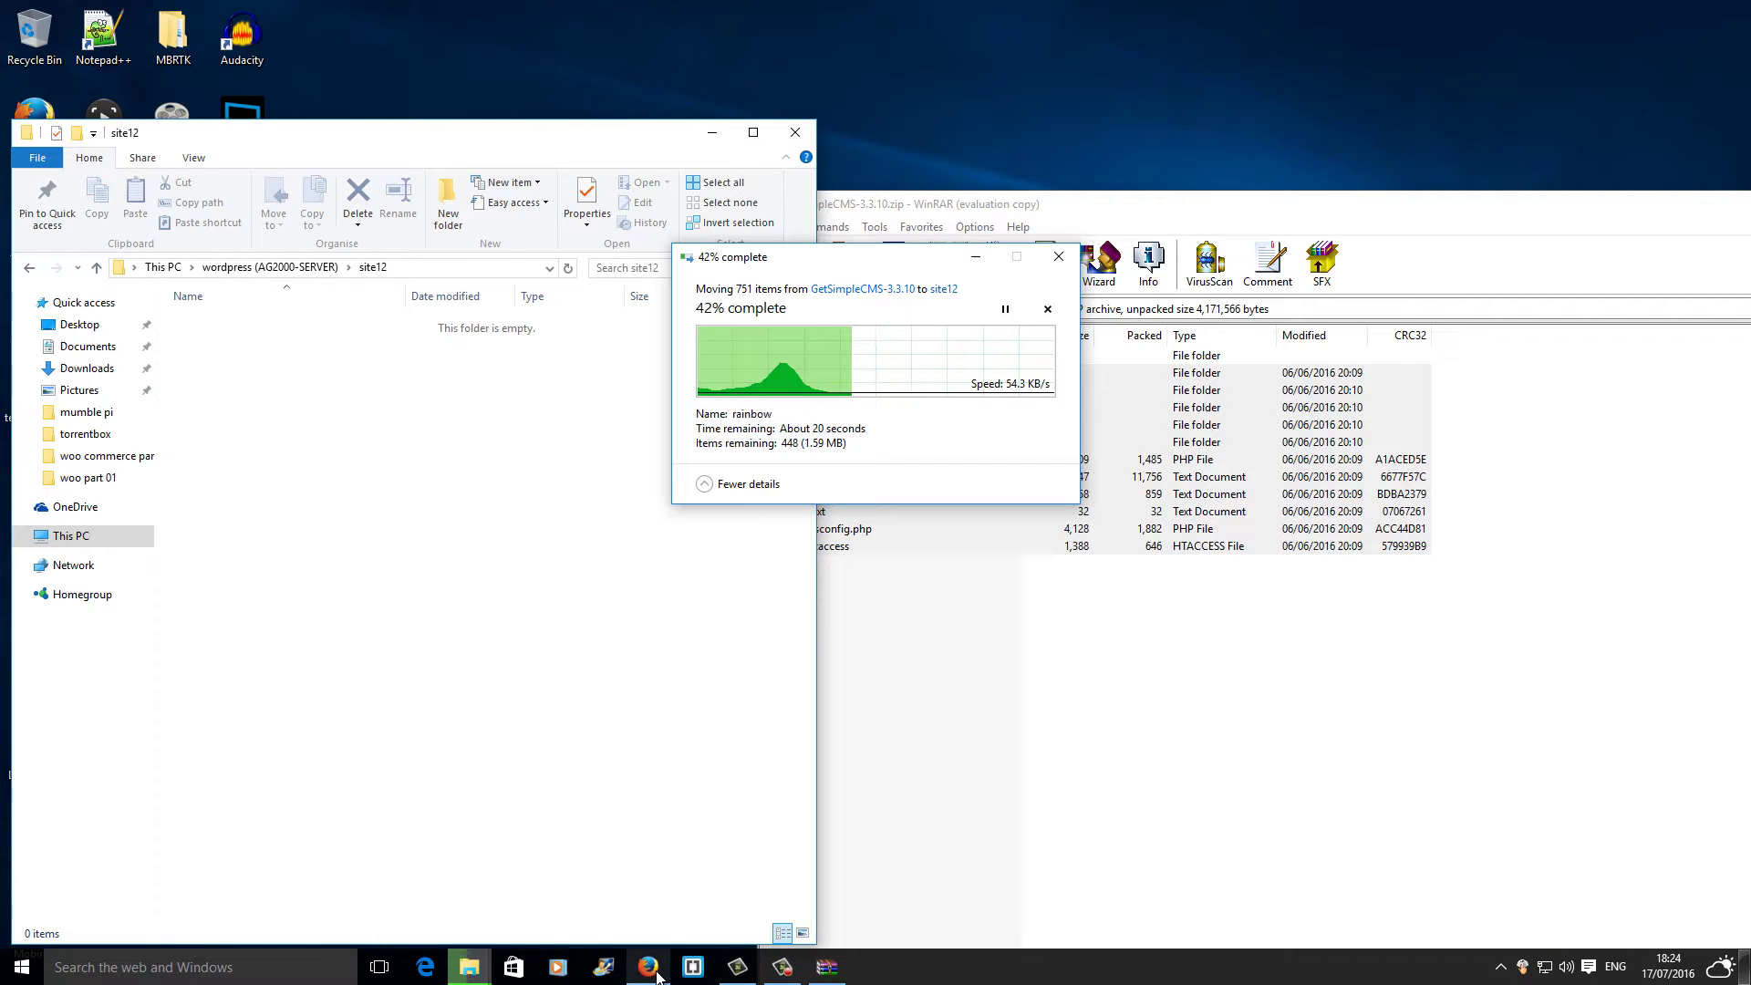
mouse_move(659, 978)
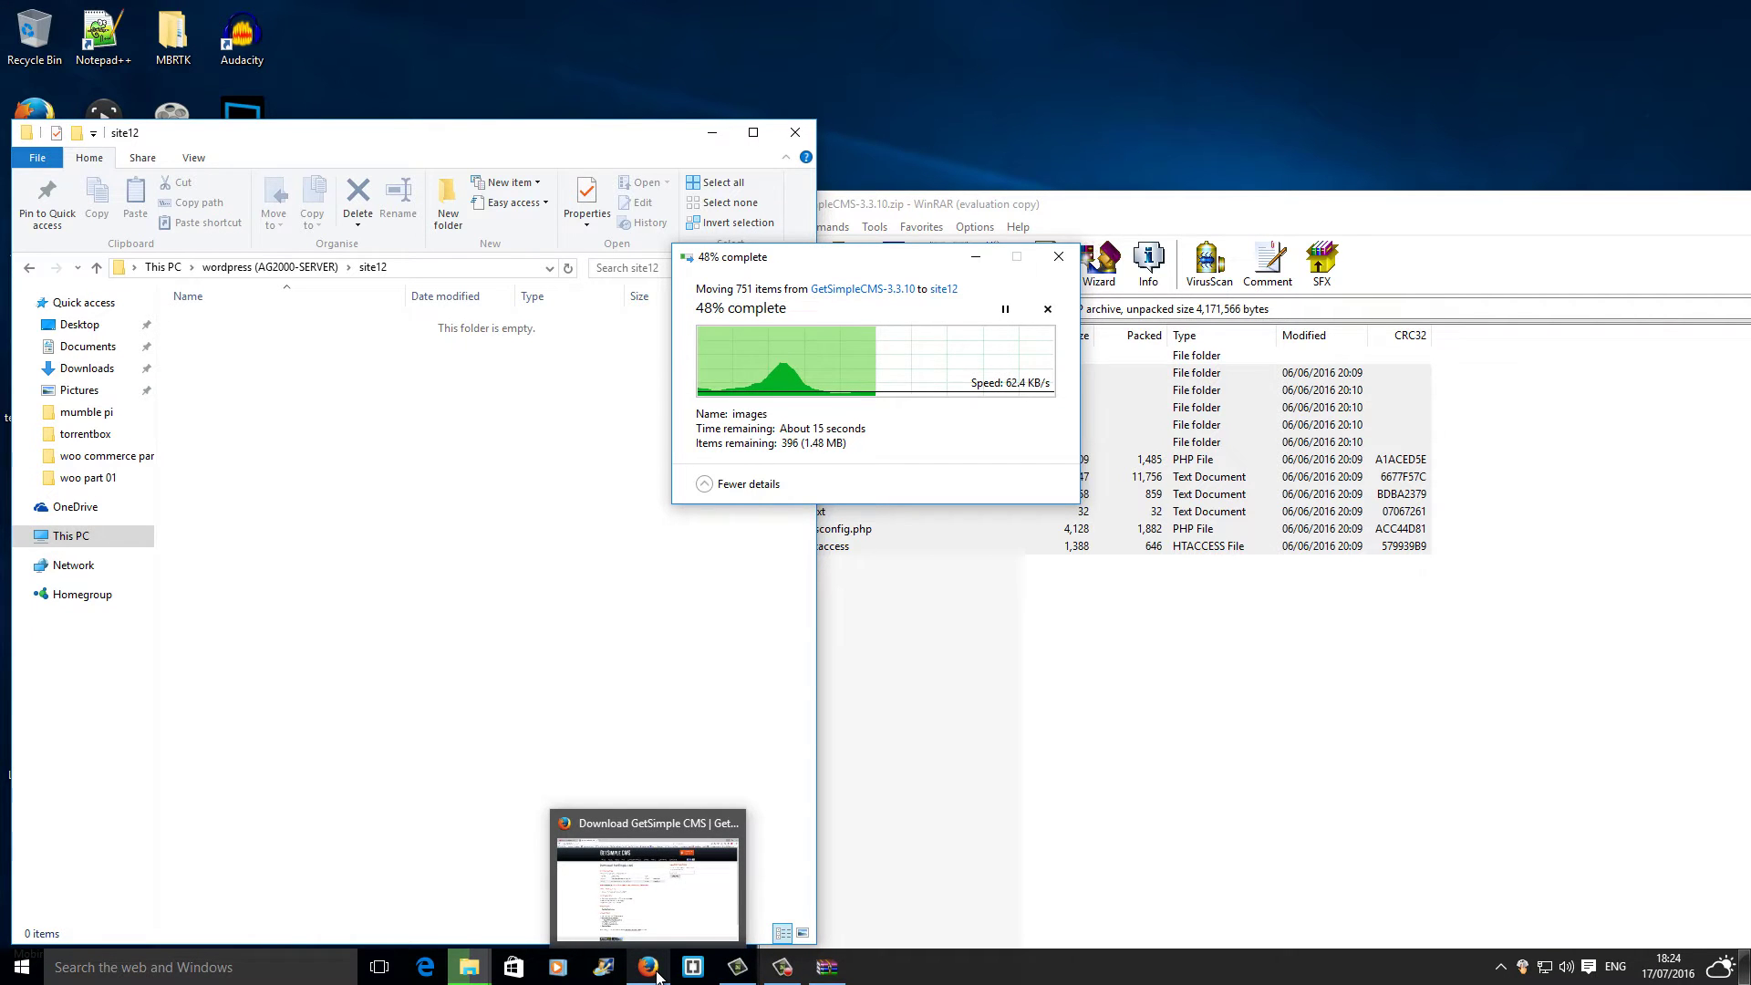
View the YouTube channel's About page, then open a new tab for site2.opensourcechannel.uk
left_click(658, 978)
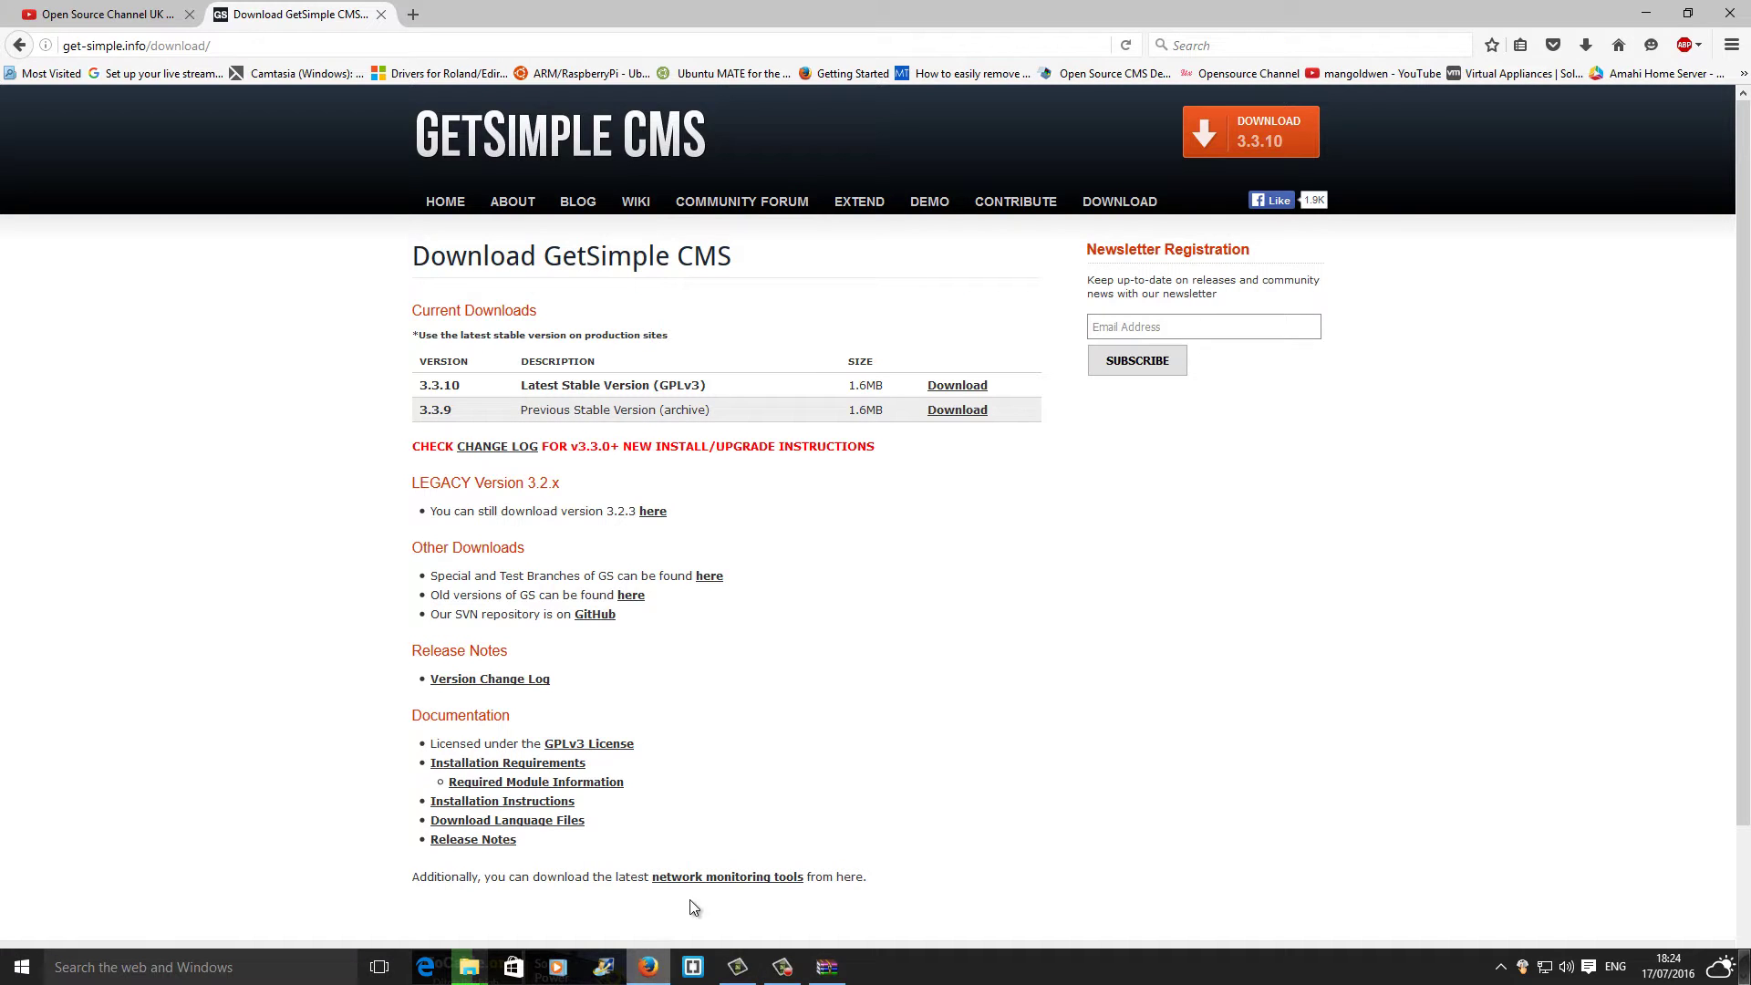
left_click(75, 15)
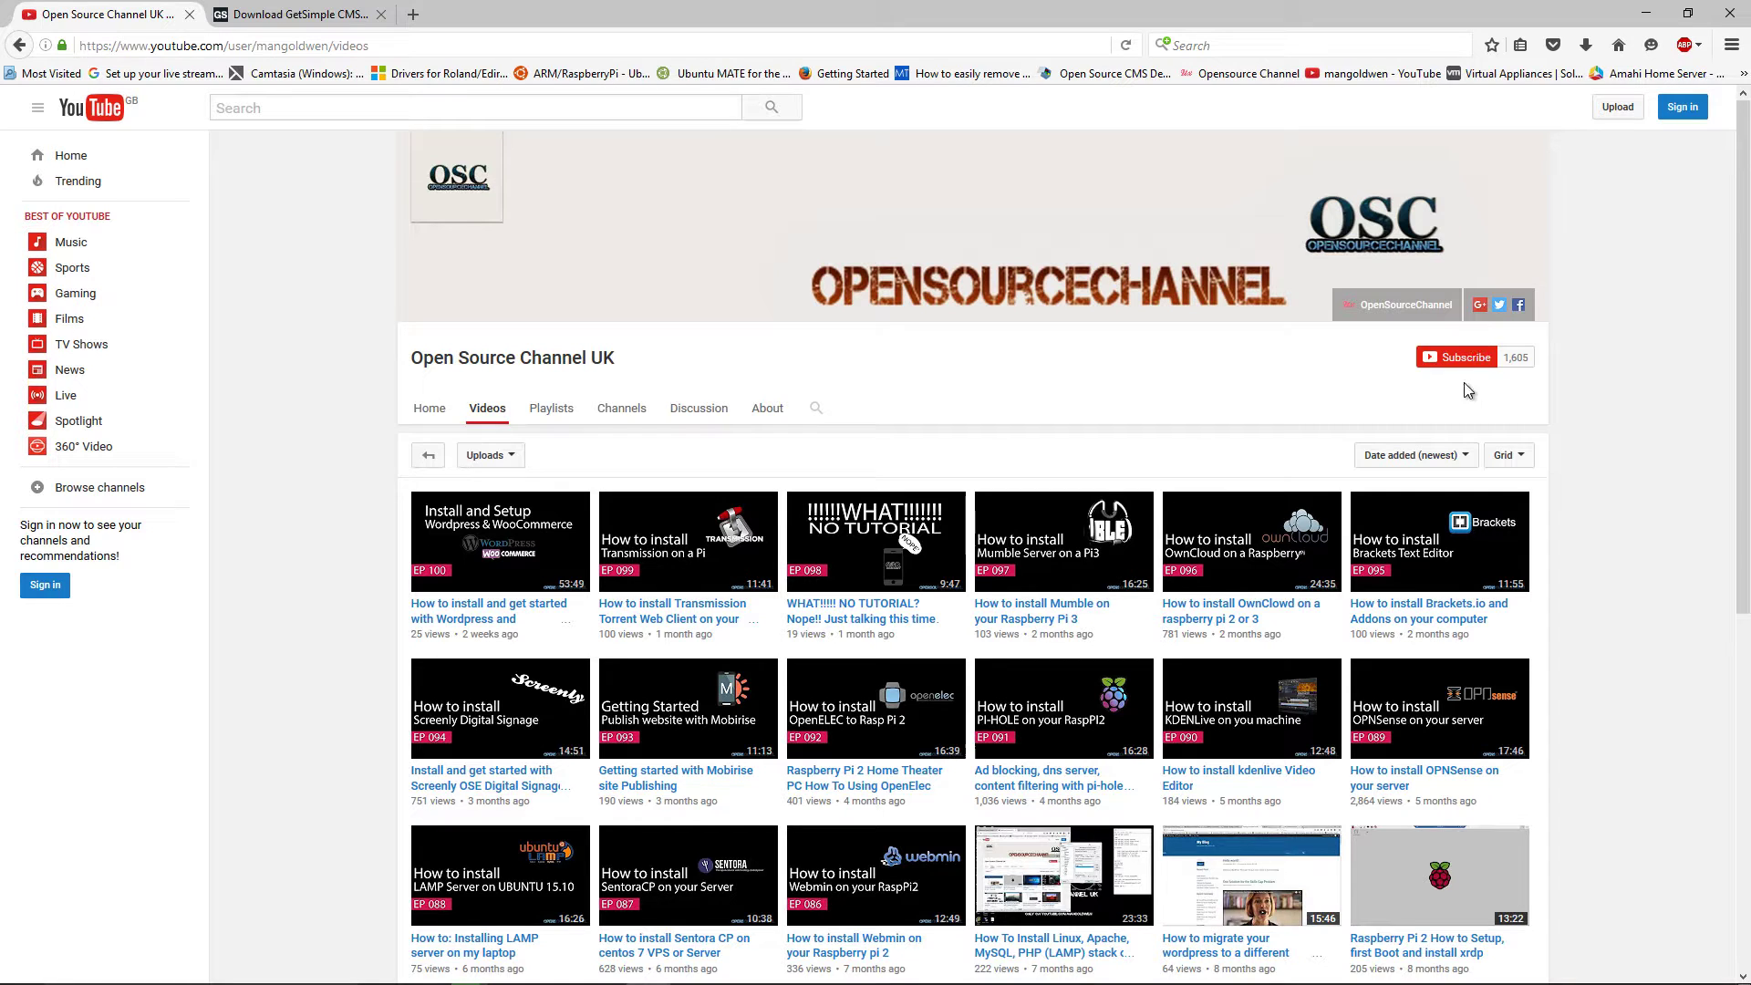
left_click(771, 415)
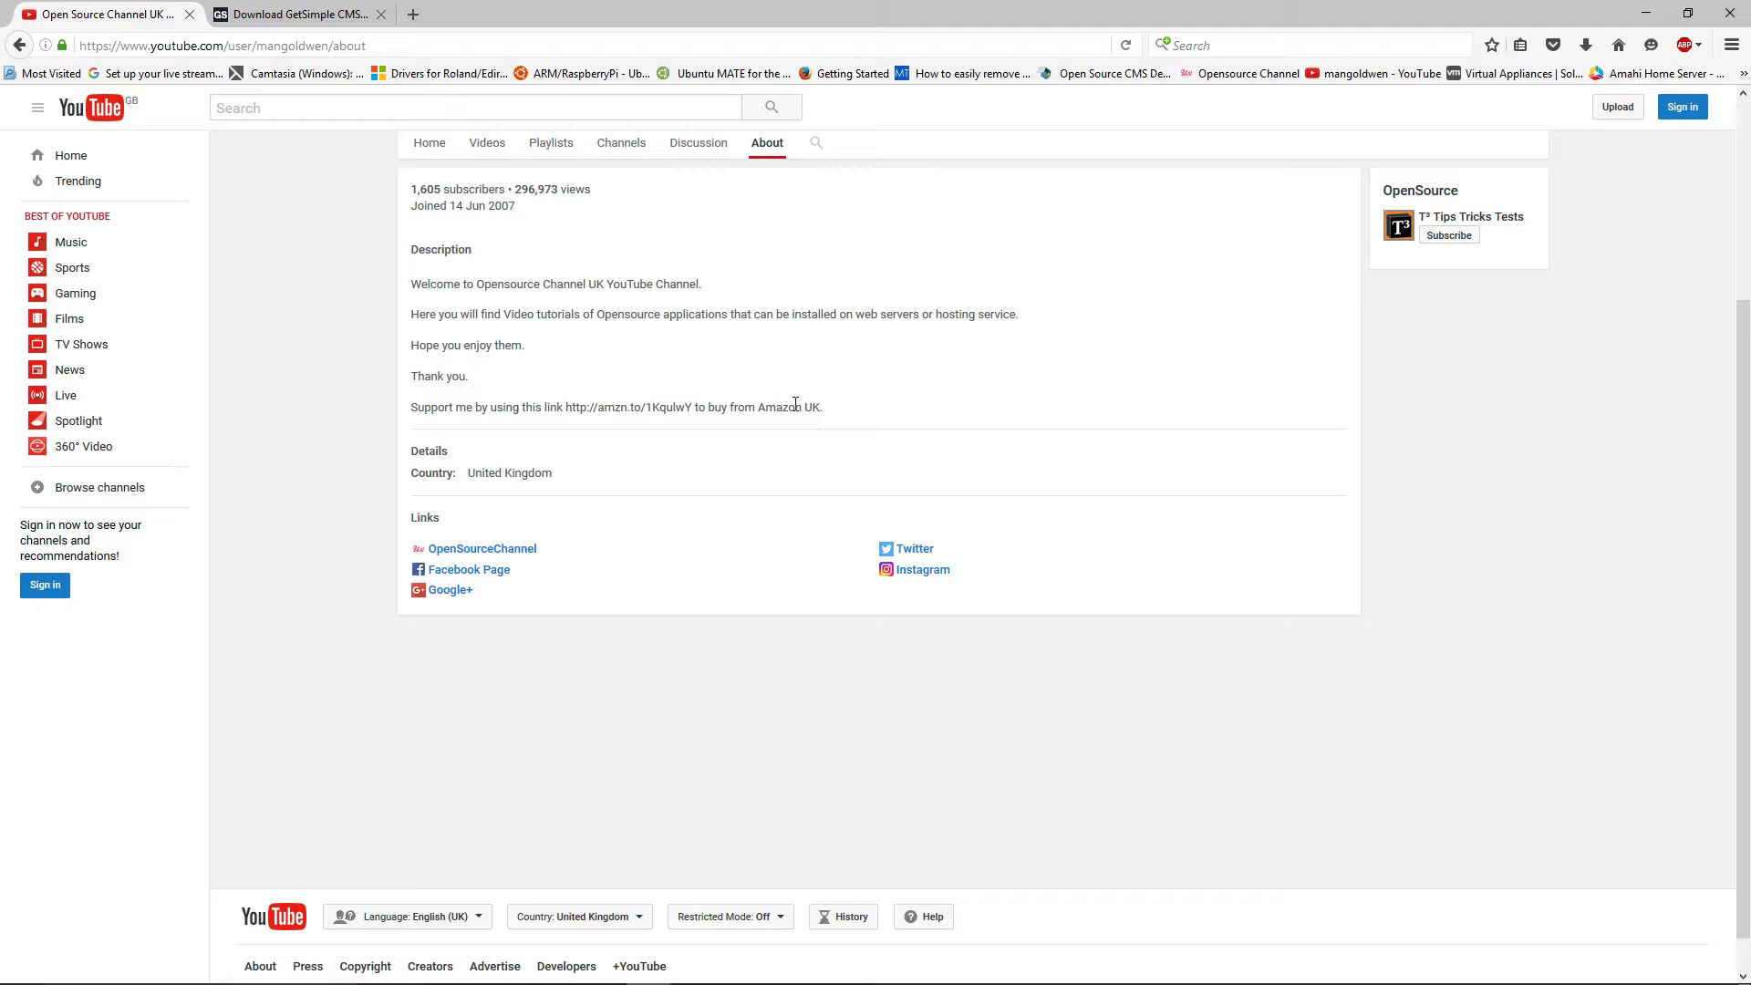
left_click(414, 15)
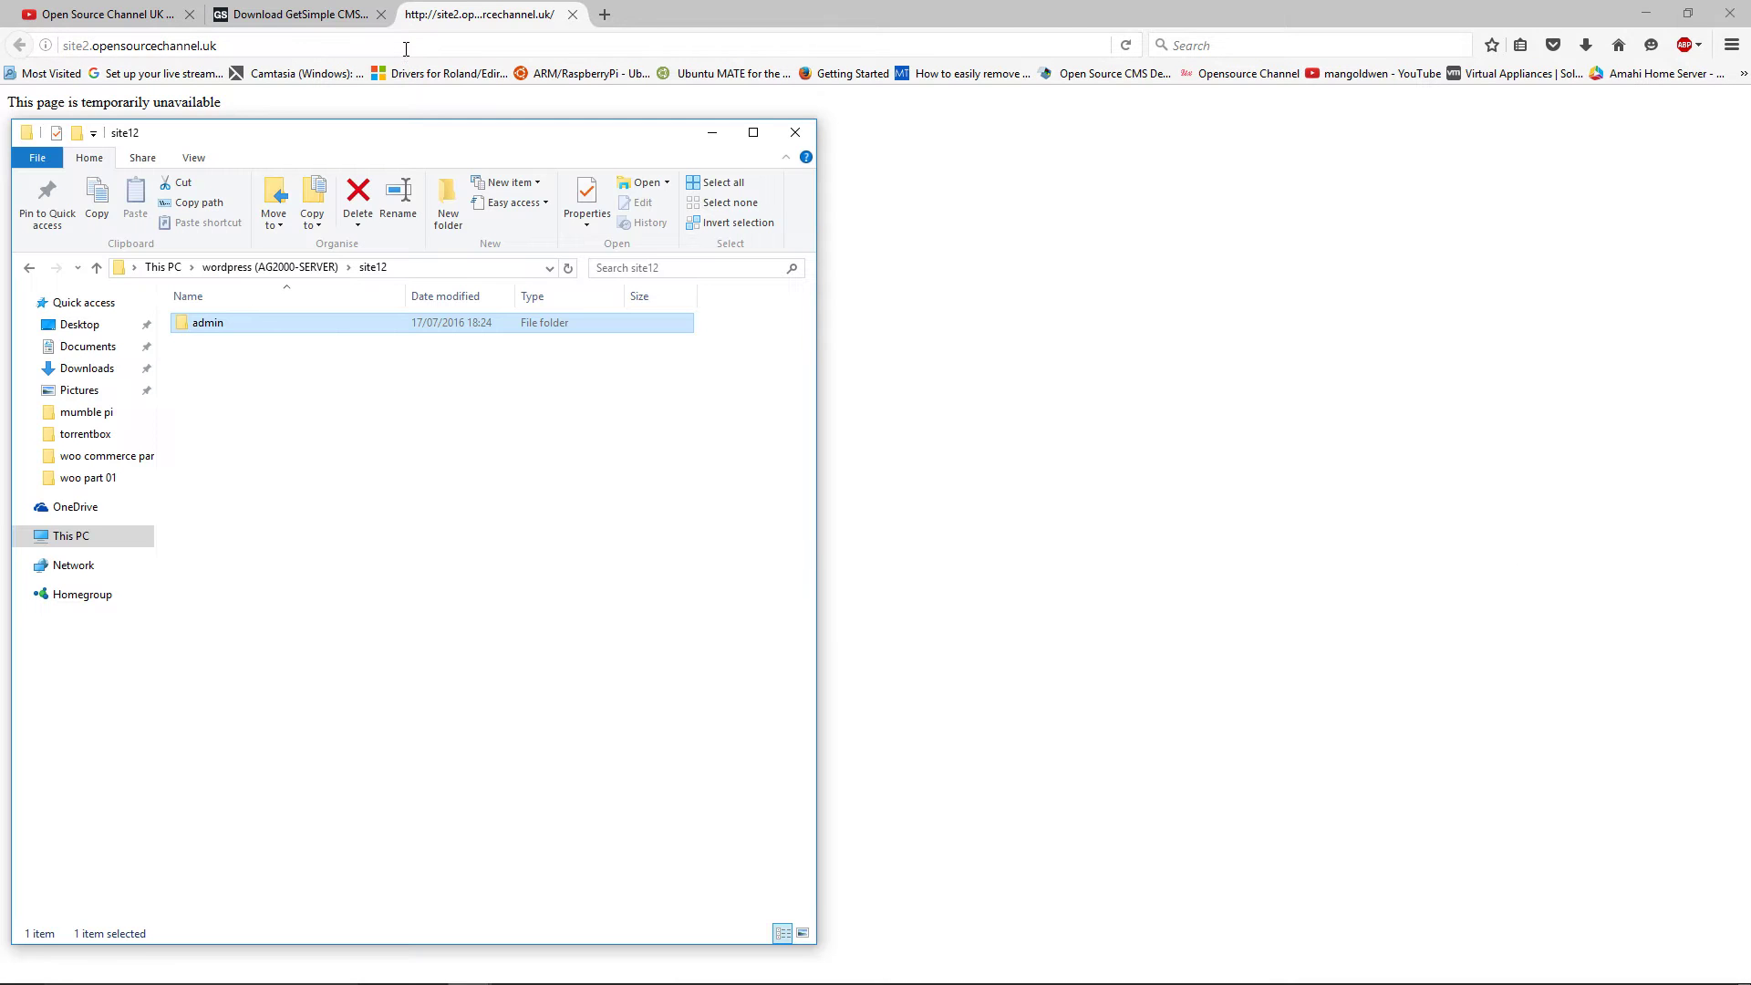
Close the duplicate site12 window and open the site12 admin folder
key("alt+Tab")
key("alt+Tab")
key("alt+Tab")
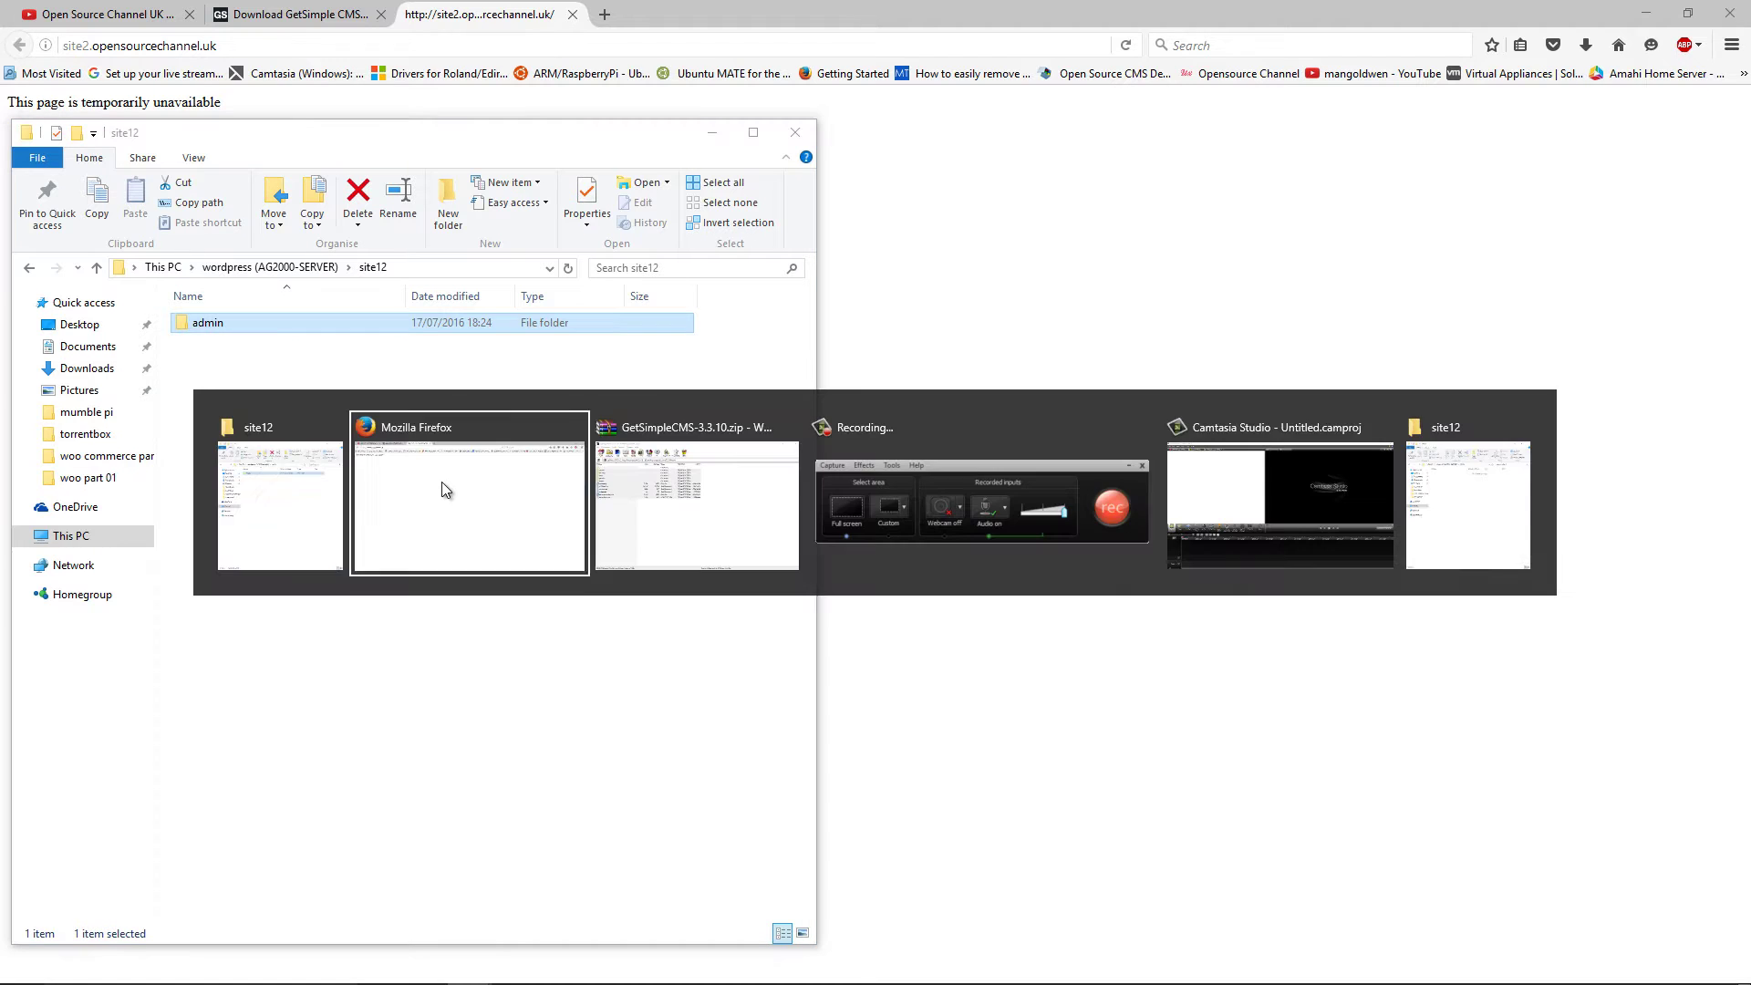
key("alt+Tab")
key("alt+Tab")
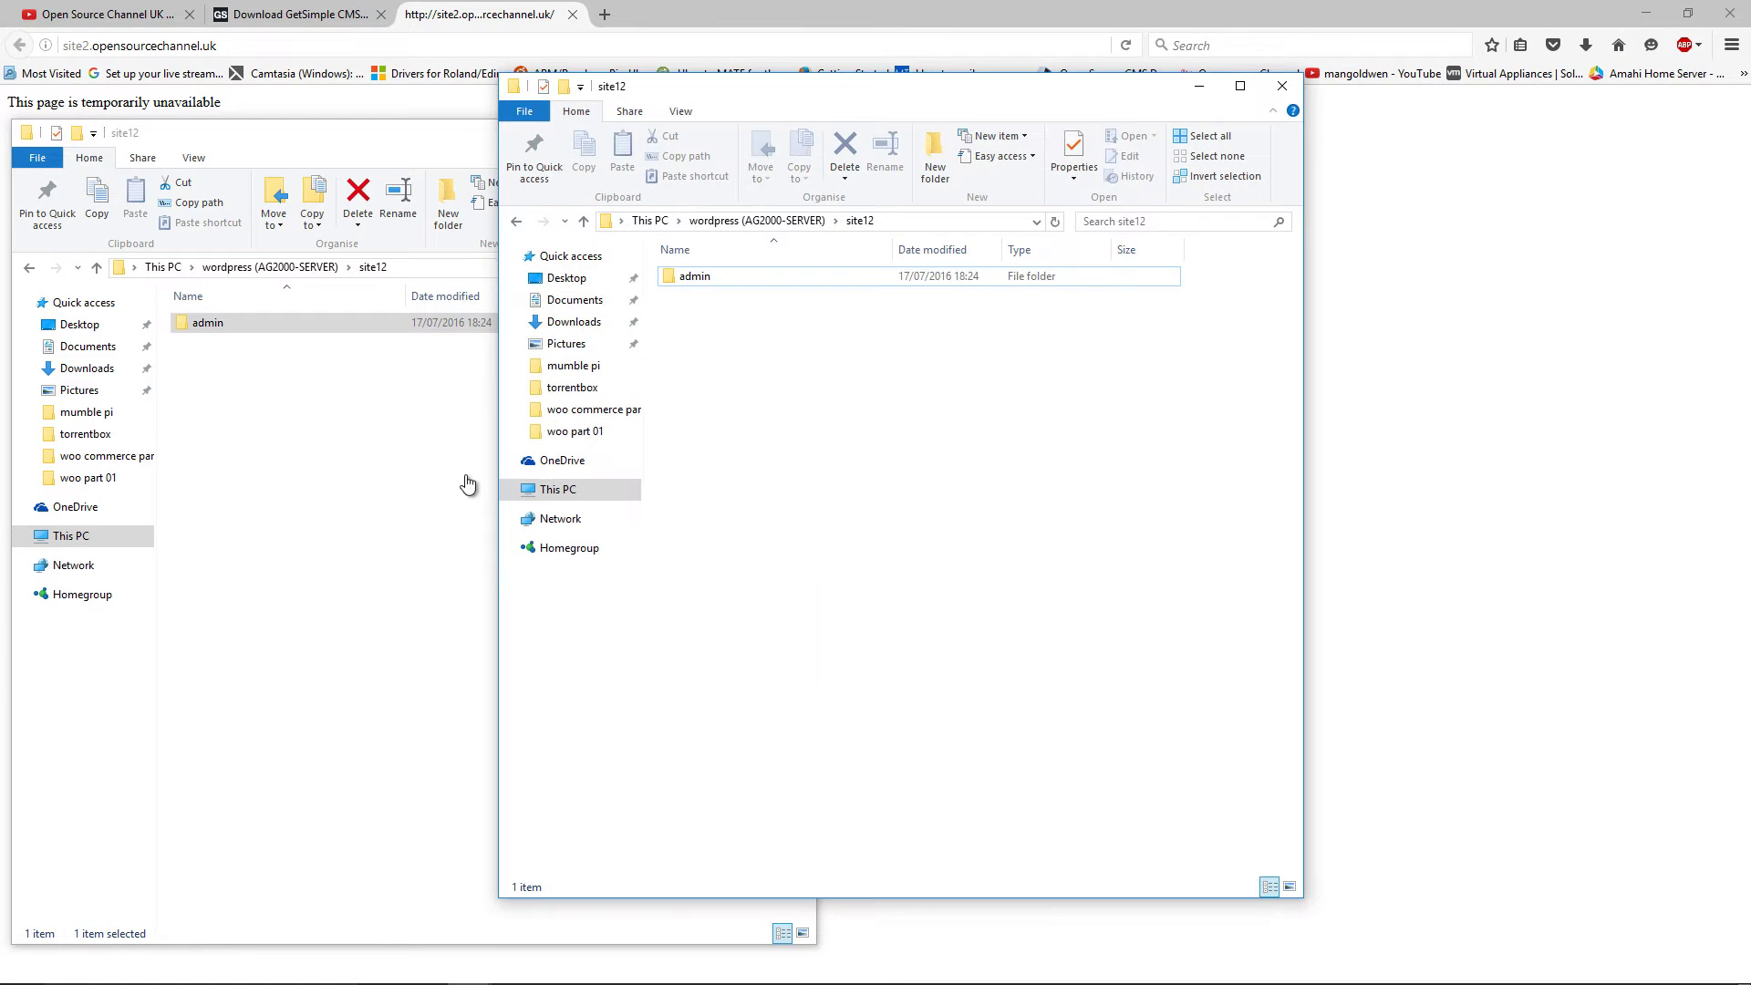
left_click(1647, 11)
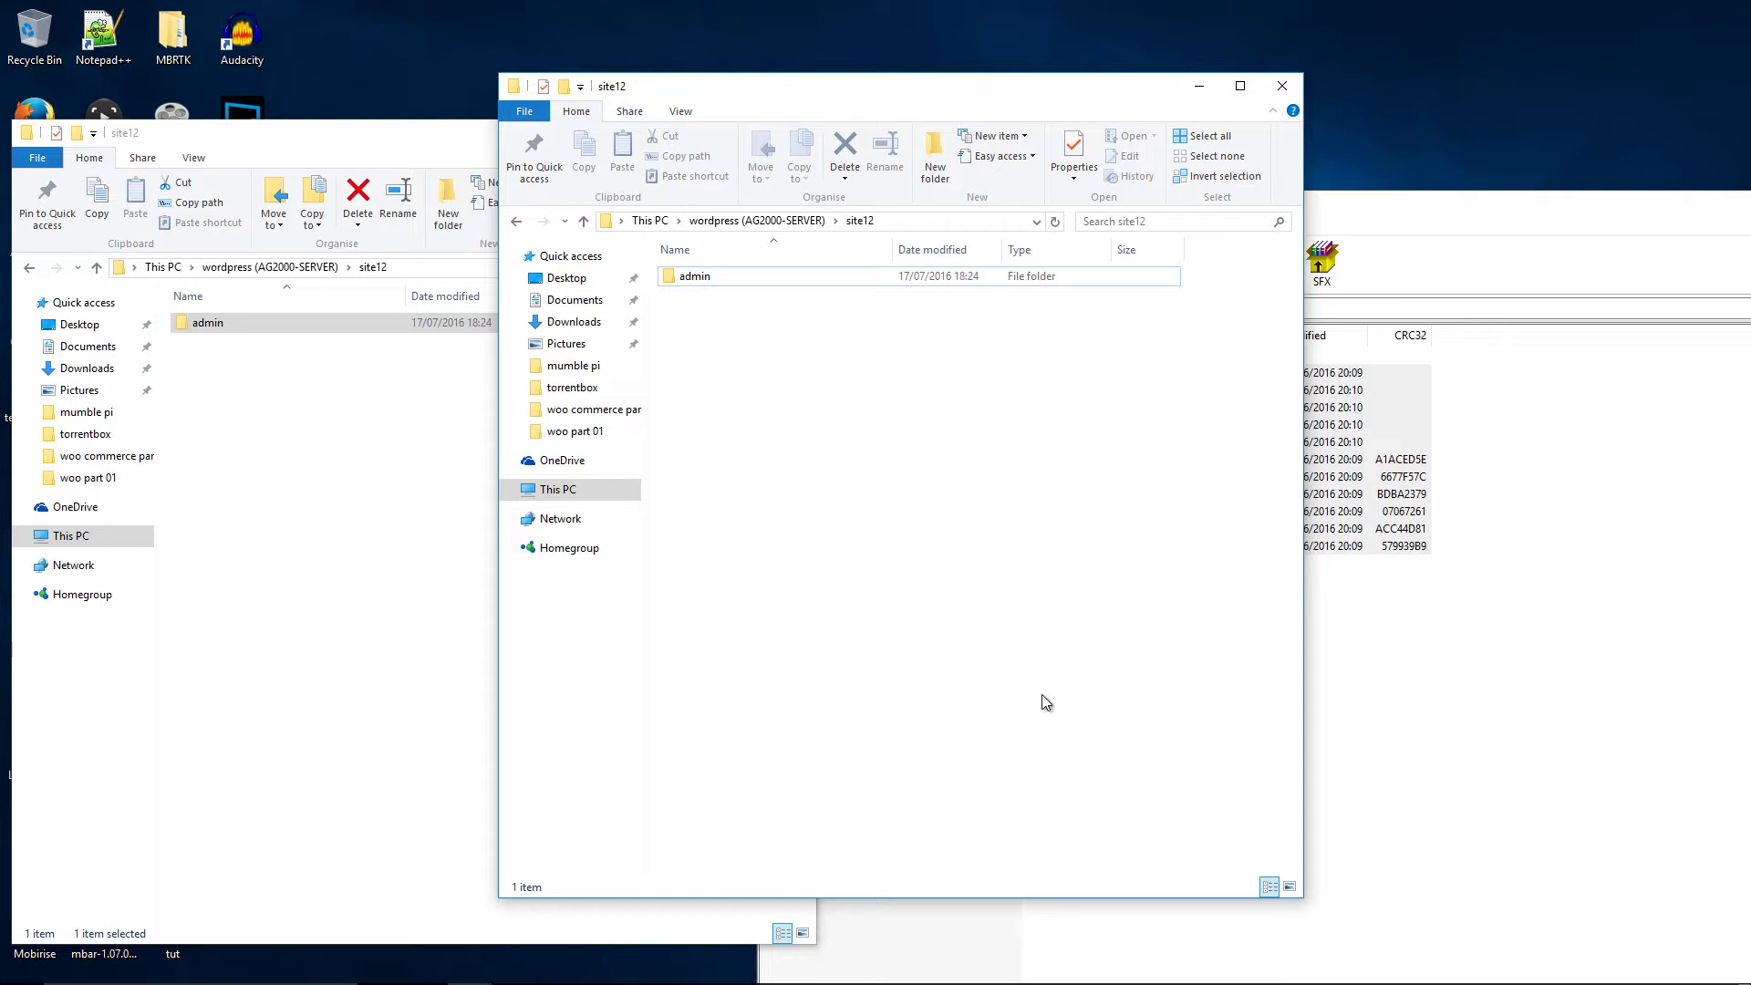
left_click(1283, 86)
left_click_drag(570, 140, 787, 88)
left_click(590, 395)
left_click(492, 262)
double_click(493, 263)
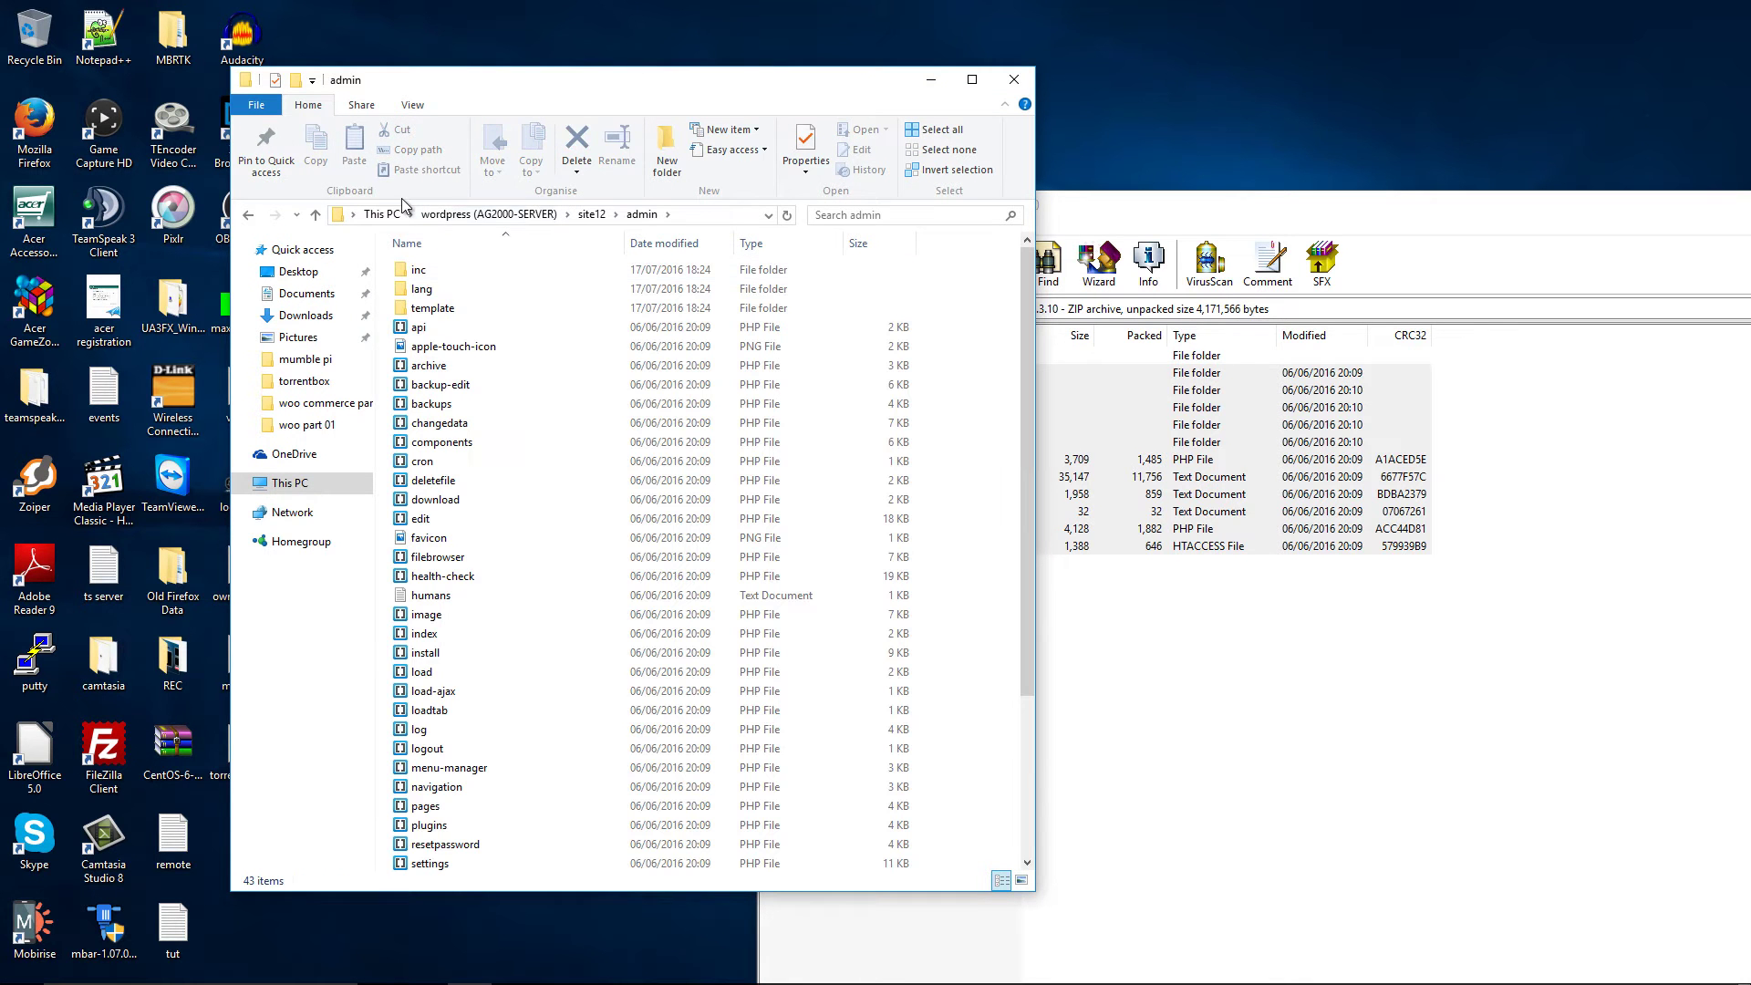
Compare site12 with the archive entries and refresh the site12 folder listing
left_click(591, 213)
left_click(1272, 774)
left_click_drag(955, 745, 814, 388)
left_click(550, 624)
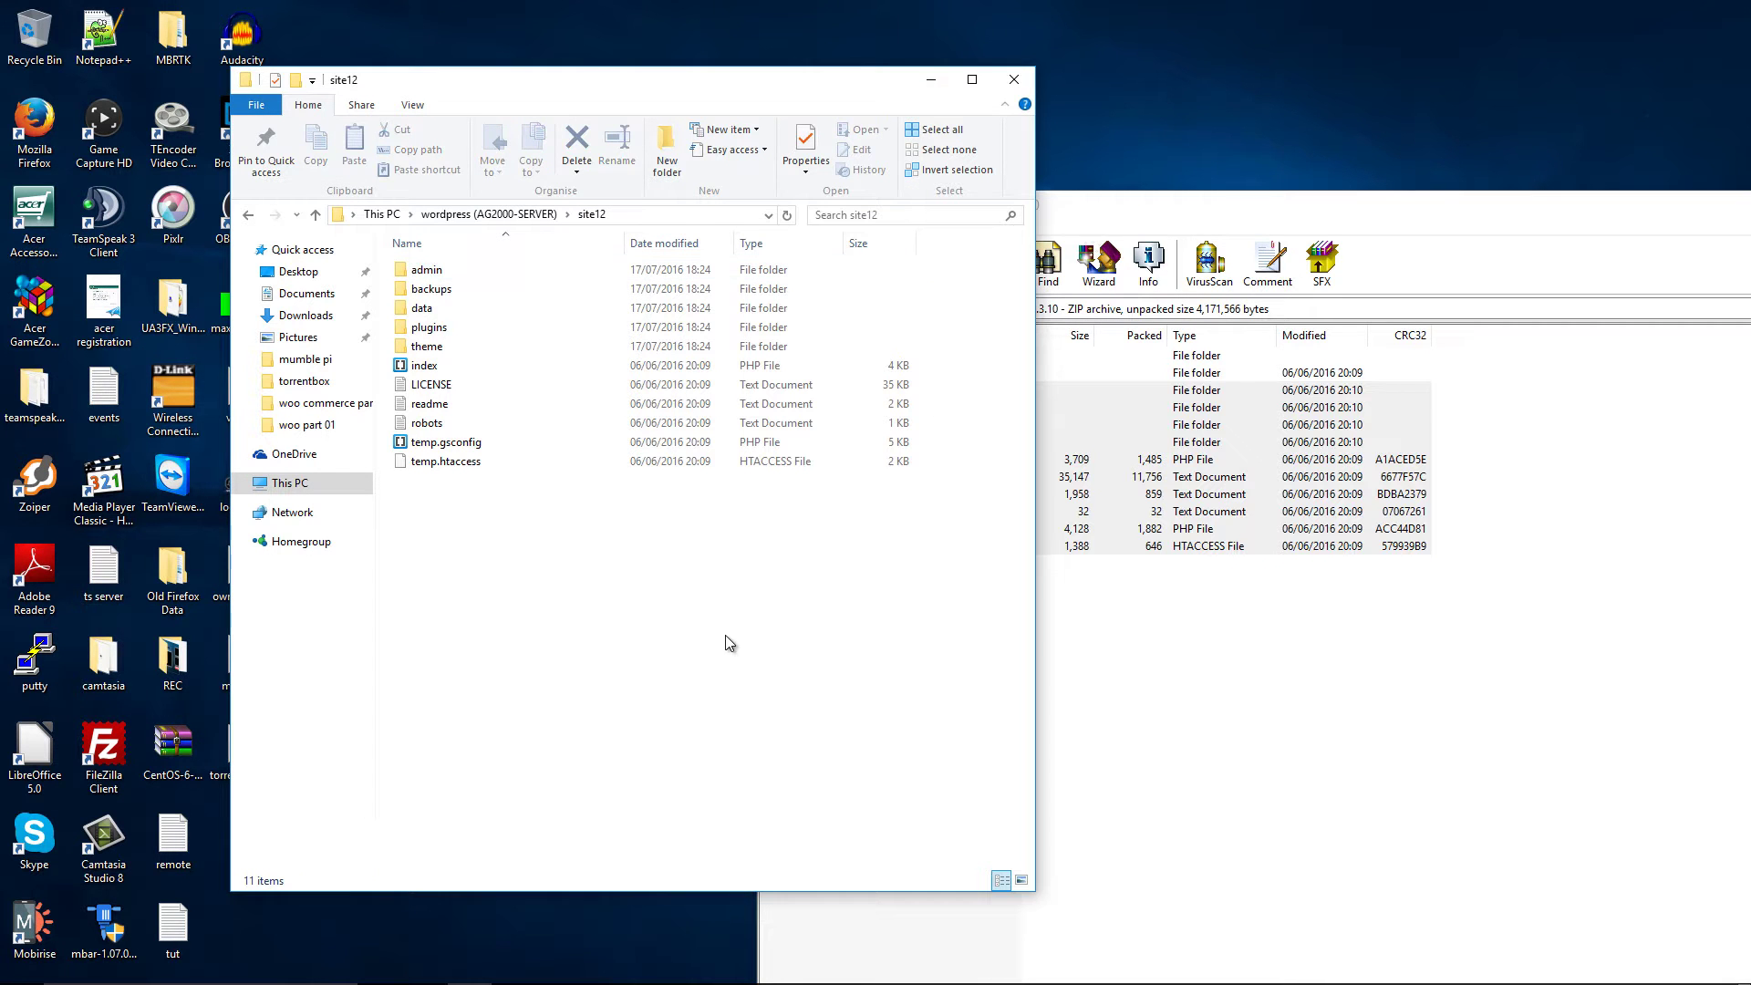
right_click(727, 633)
left_click(808, 706)
key("alt+Tab")
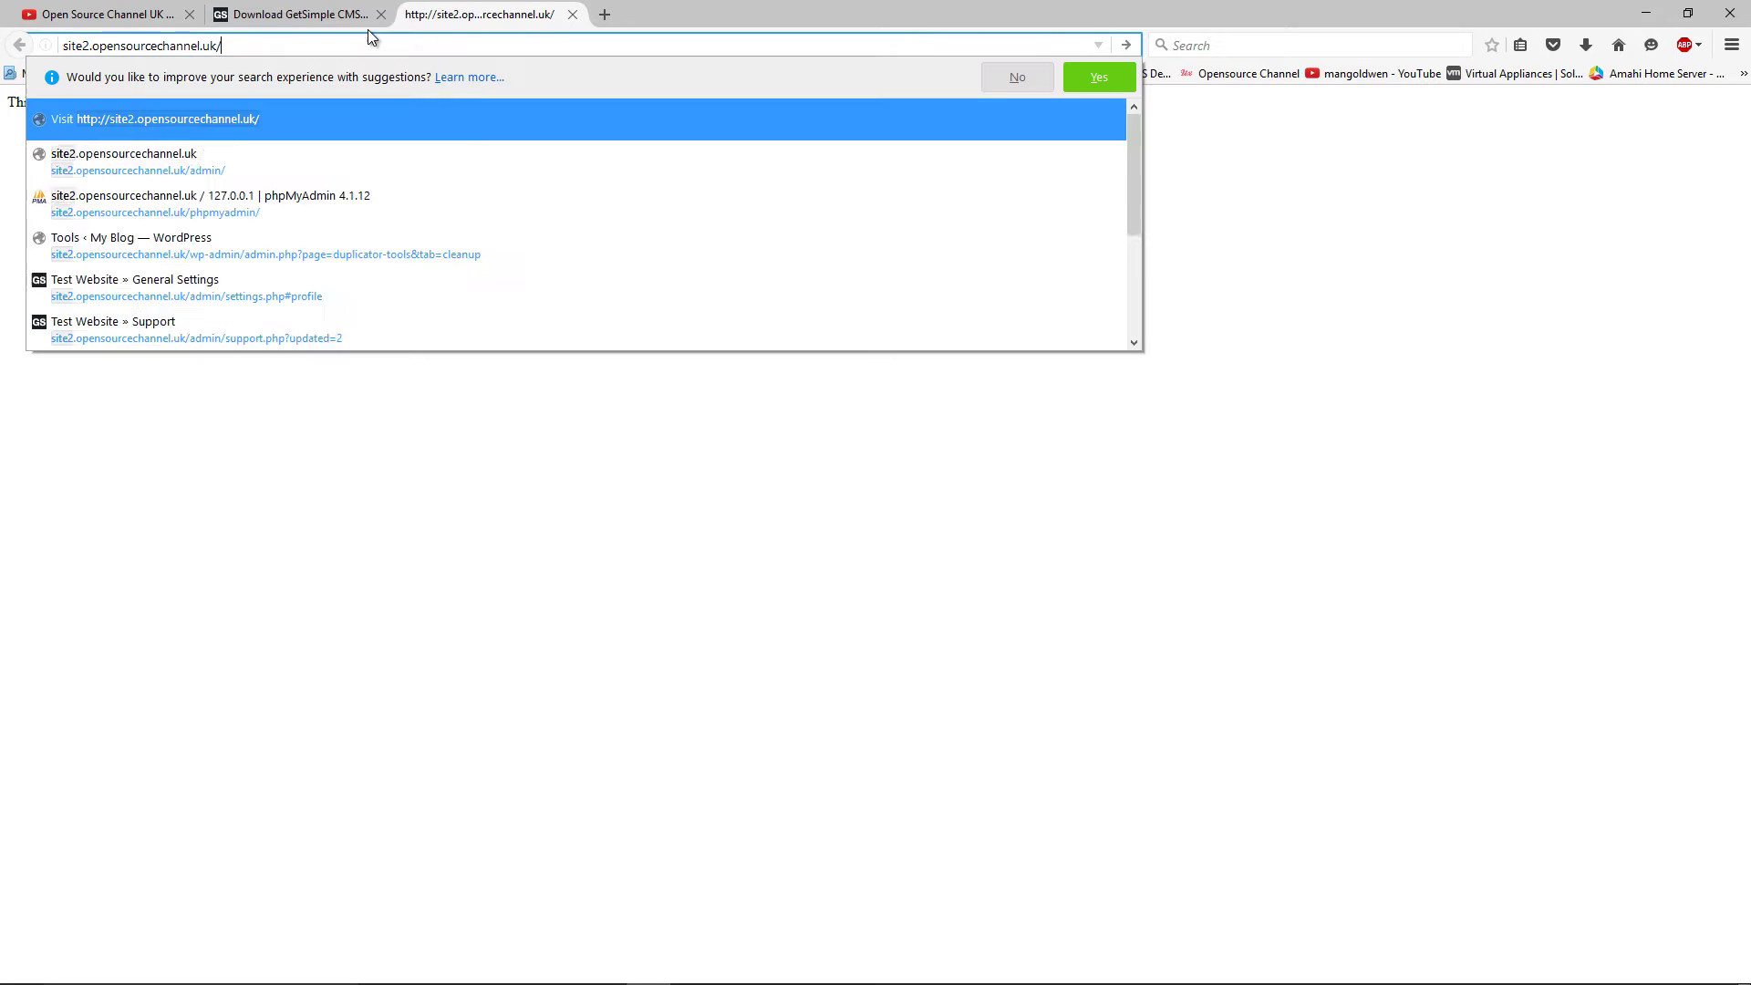
Load the site's /admin installer and open Download Languages in a new tab
type("admin/install.php")
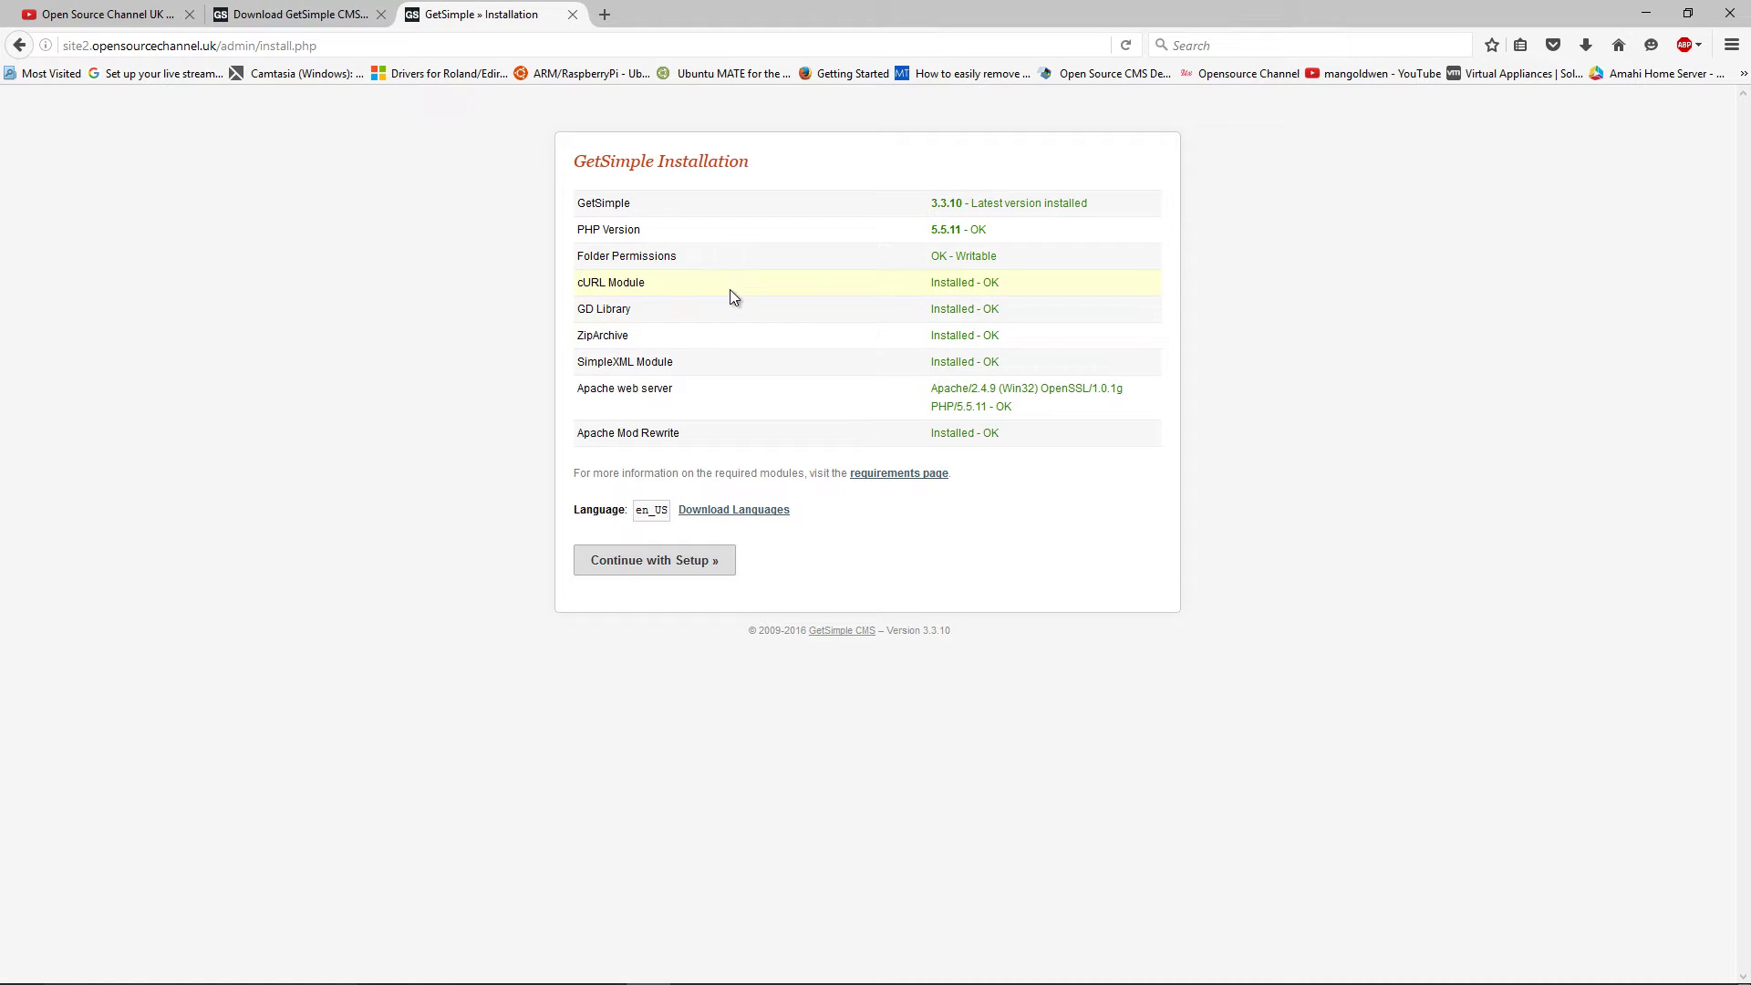
middle_click(719, 511)
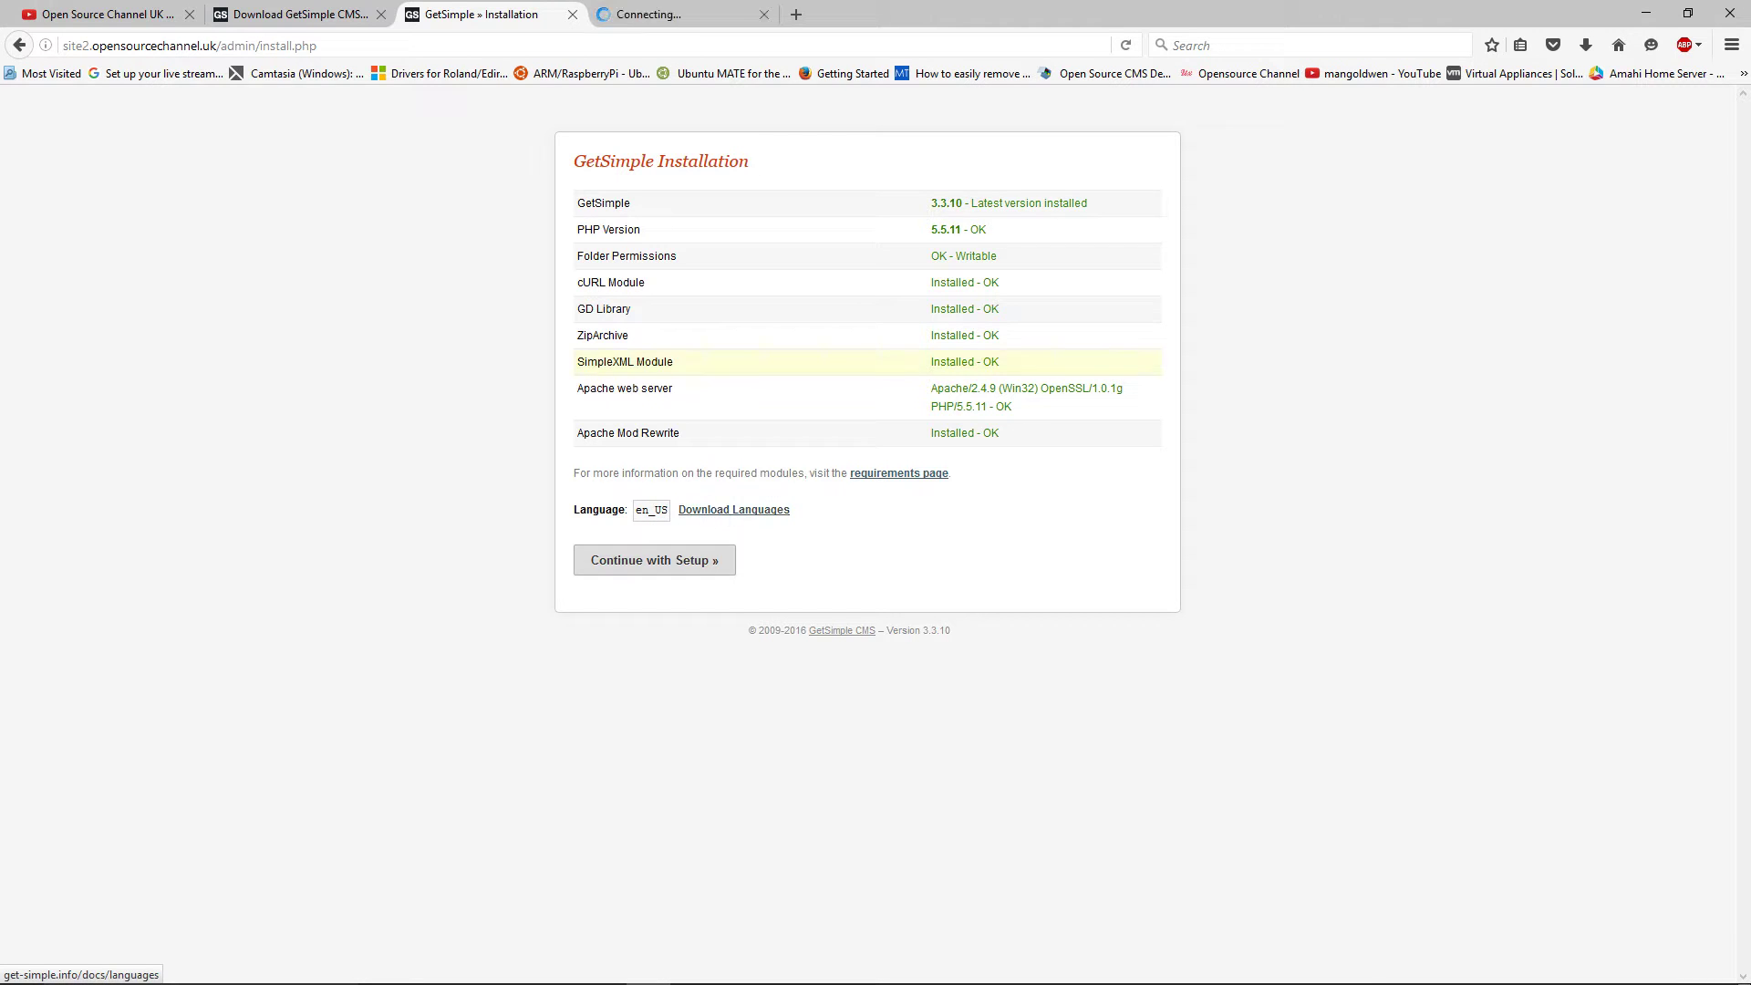
left_click(682, 14)
left_click(540, 14)
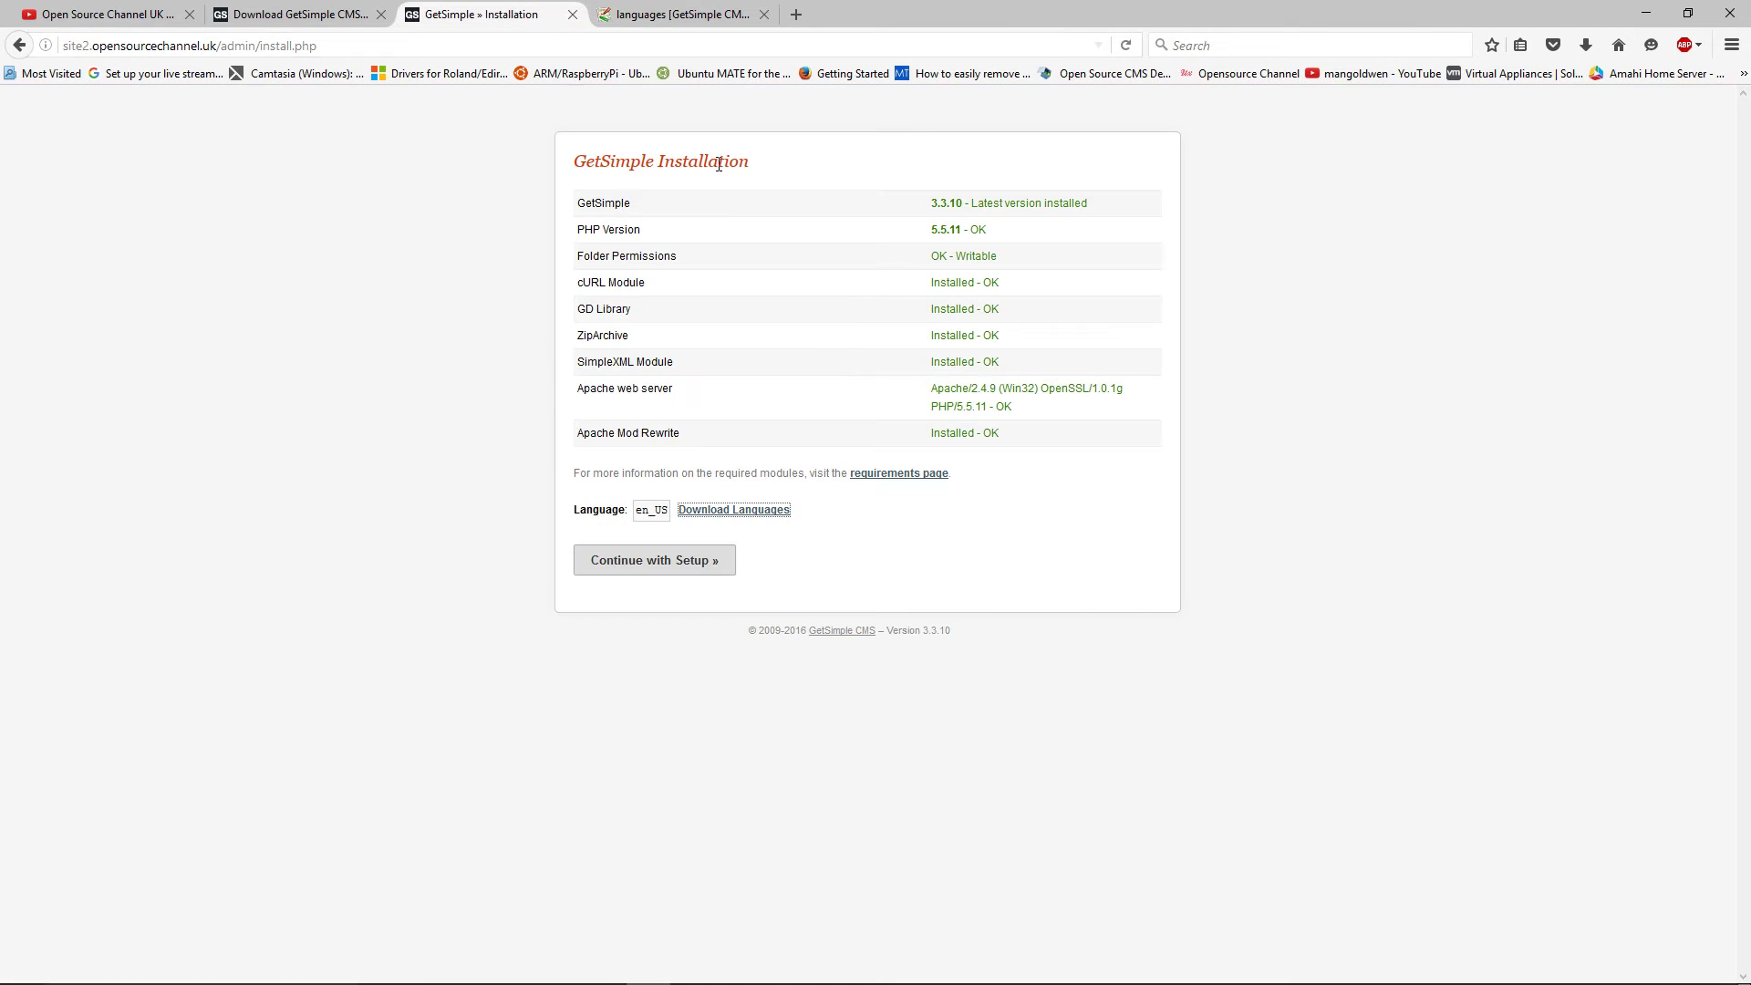
Look over the languages wiki page, then return to the GetSimple installation tab
left_click(675, 15)
scroll(878, 580, "down", 10)
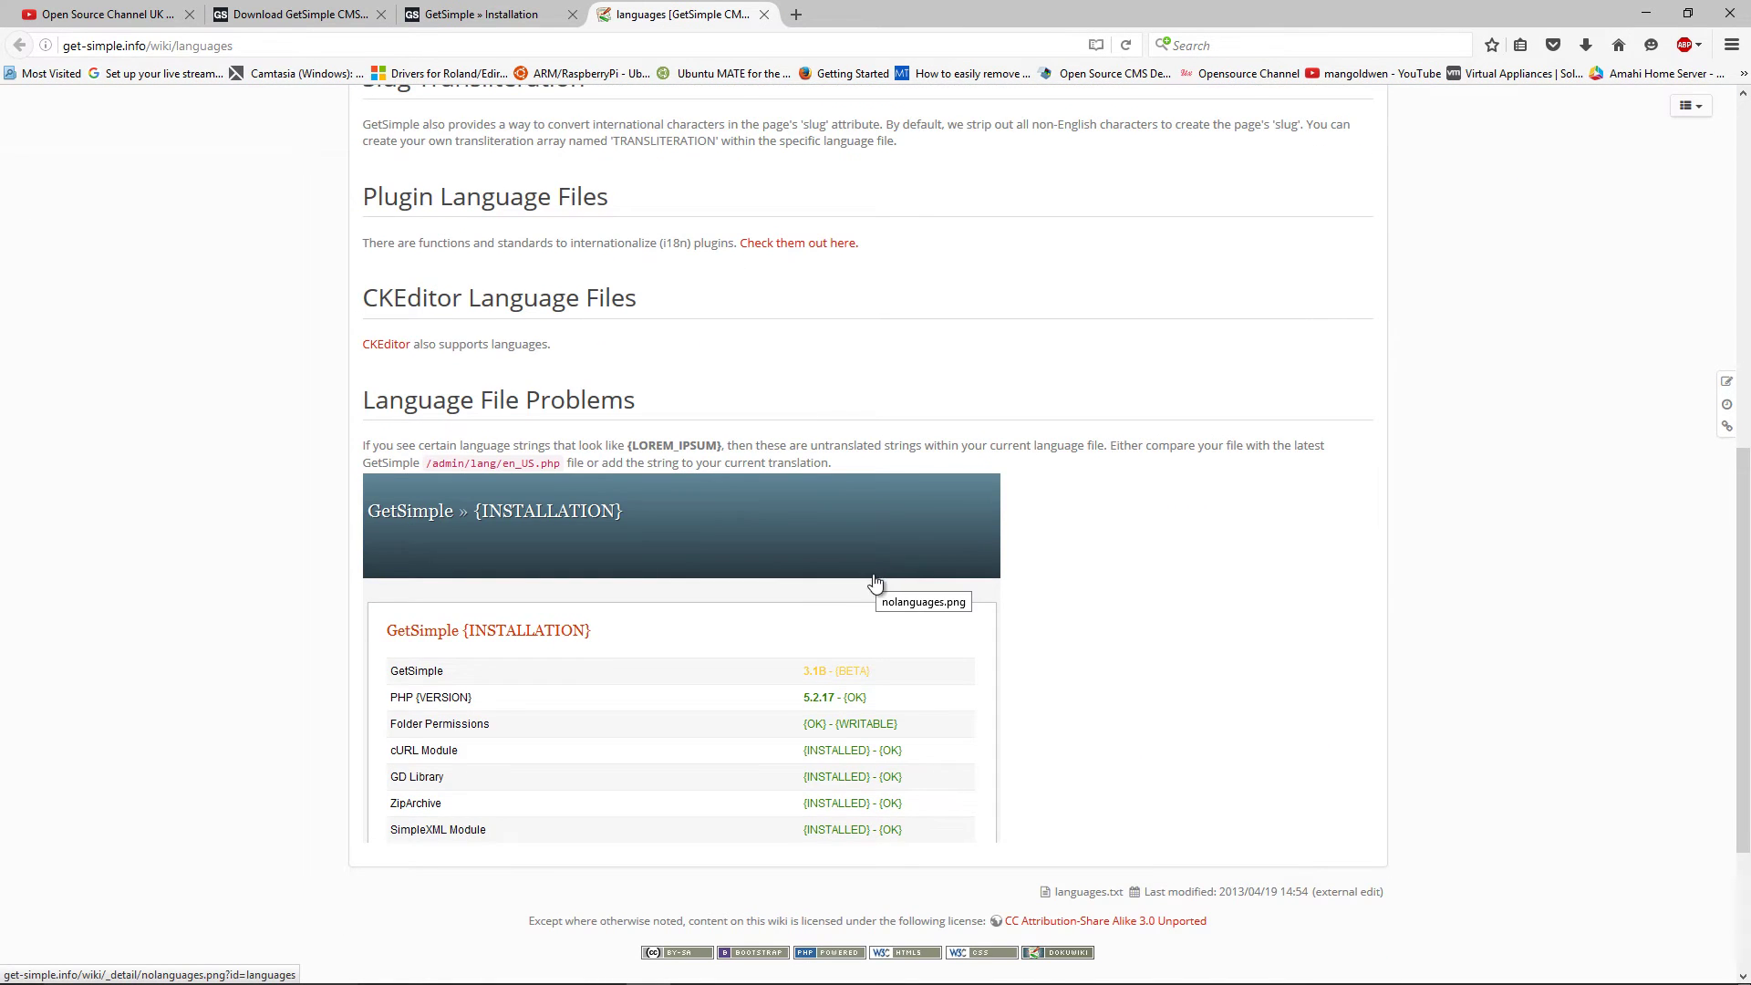
scroll(865, 602, "up", 5)
scroll(854, 511, "up", 5)
left_click(484, 14)
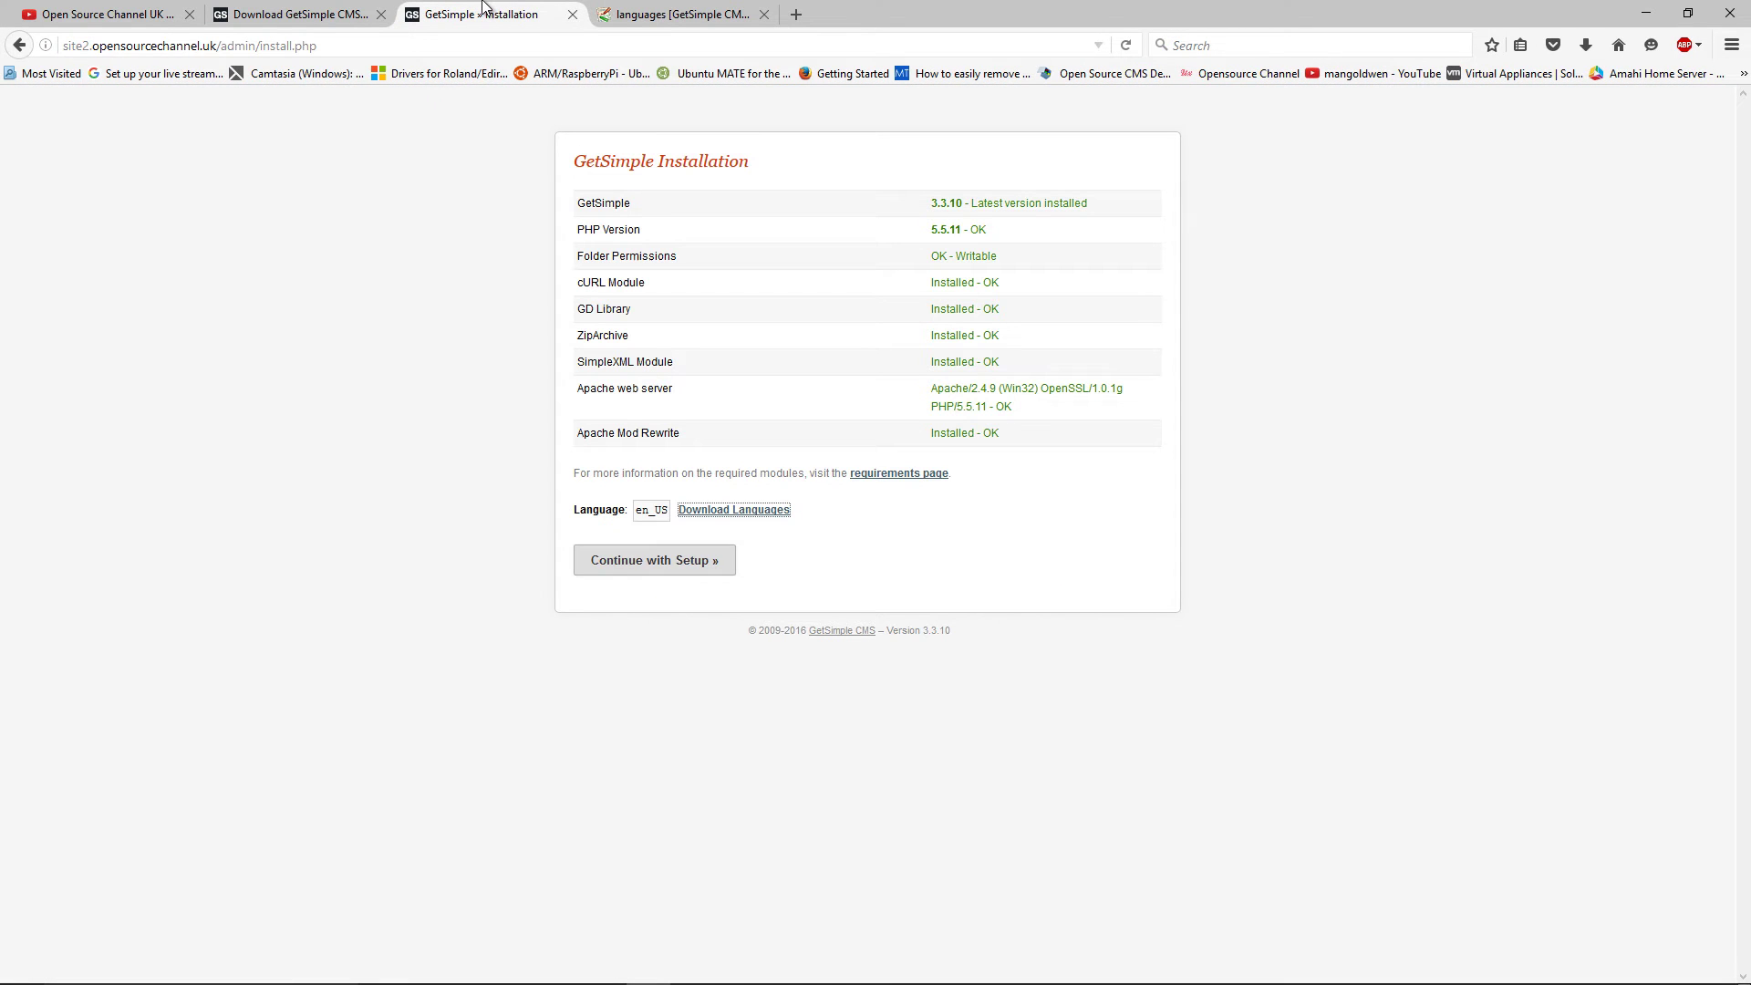
Continue to the setup form and enter website name 'Test Website'
left_click(674, 567)
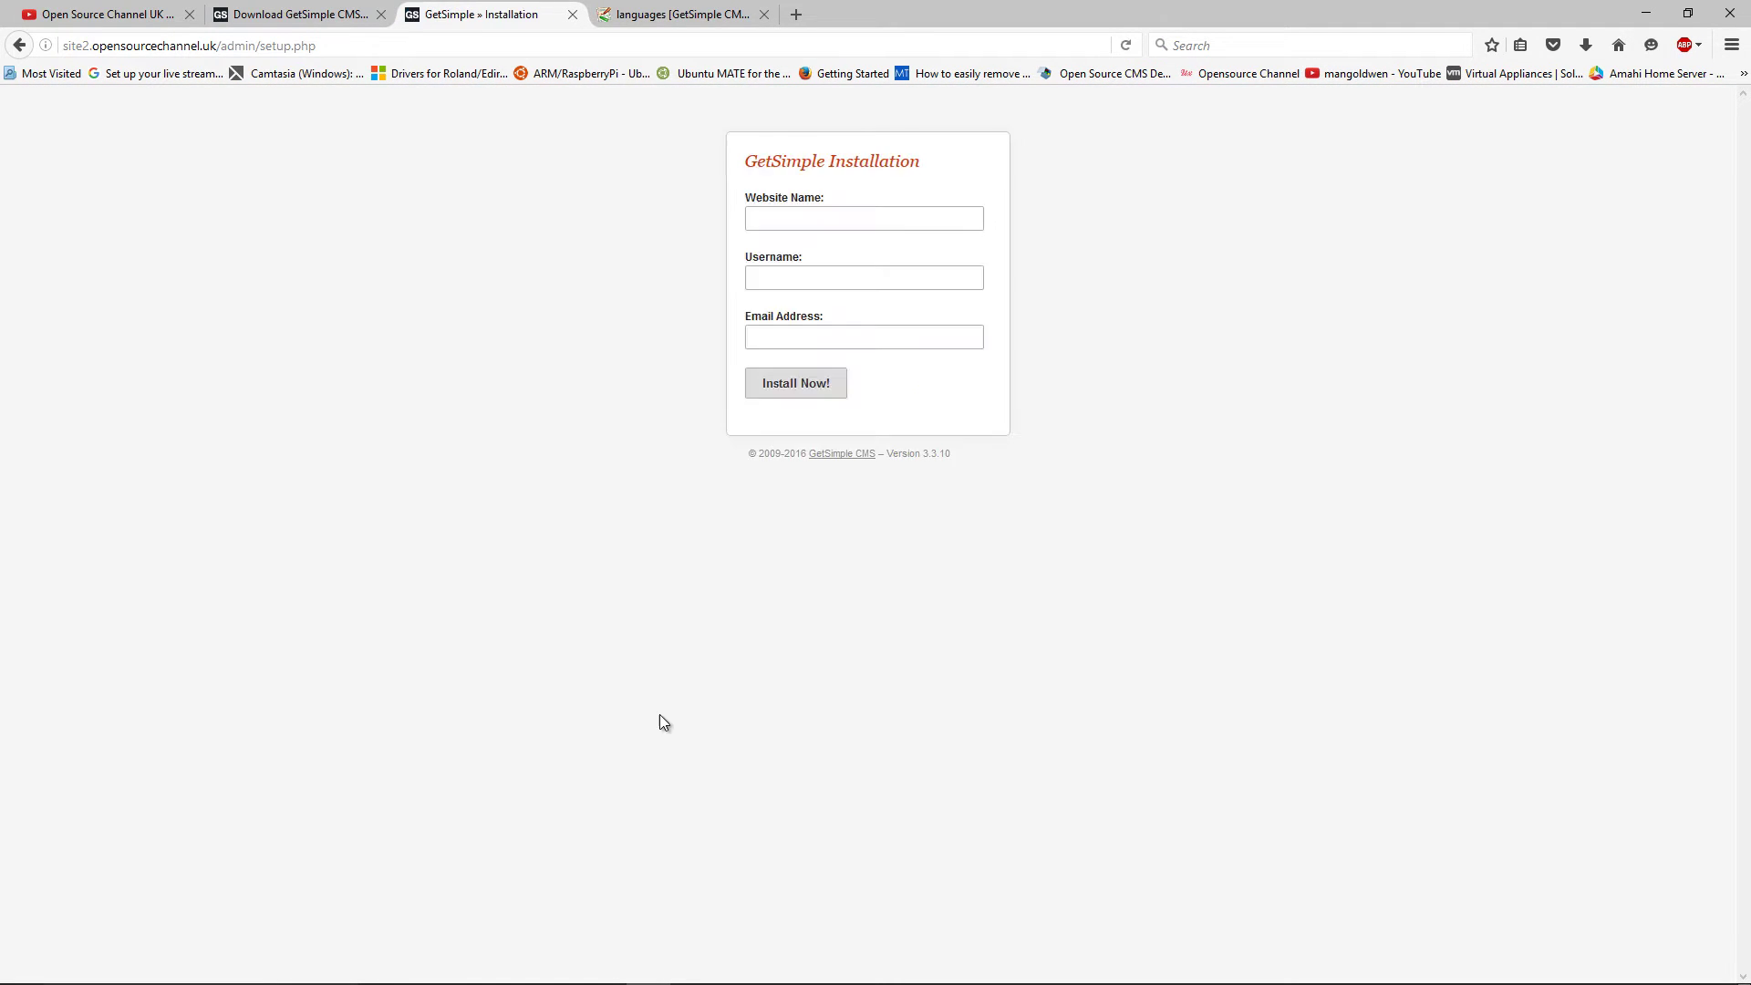
left_click(873, 219)
type("Test")
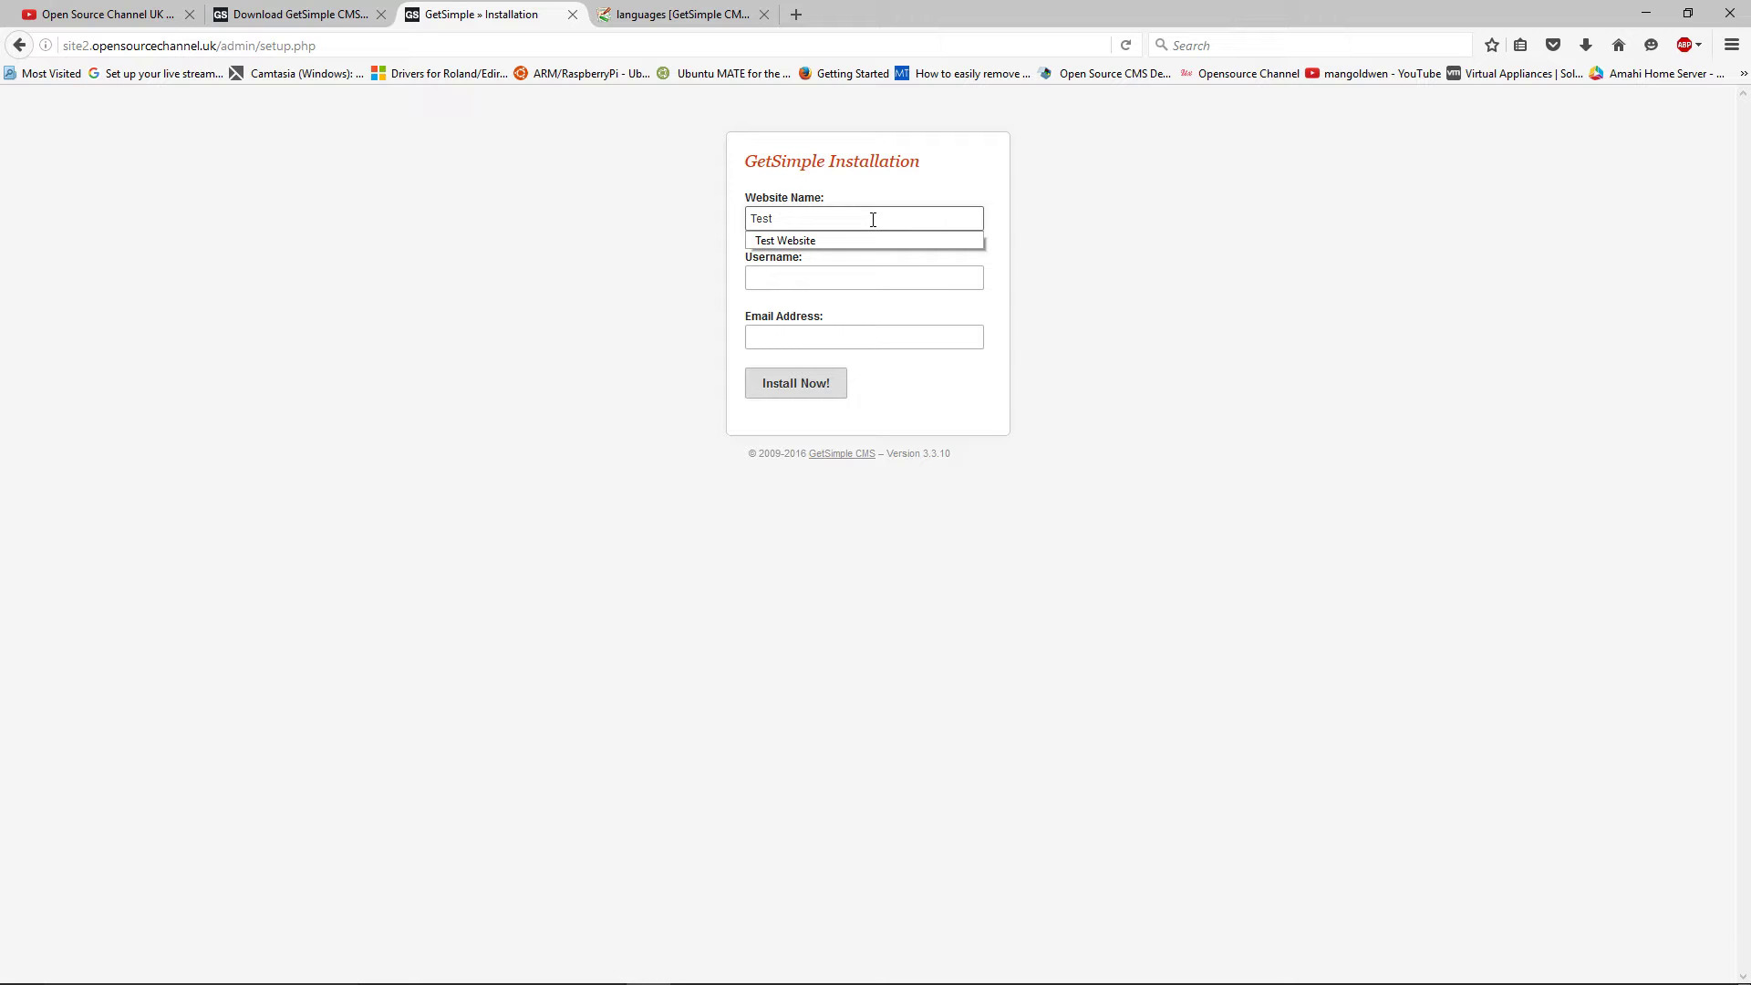
key("Down")
key("Return")
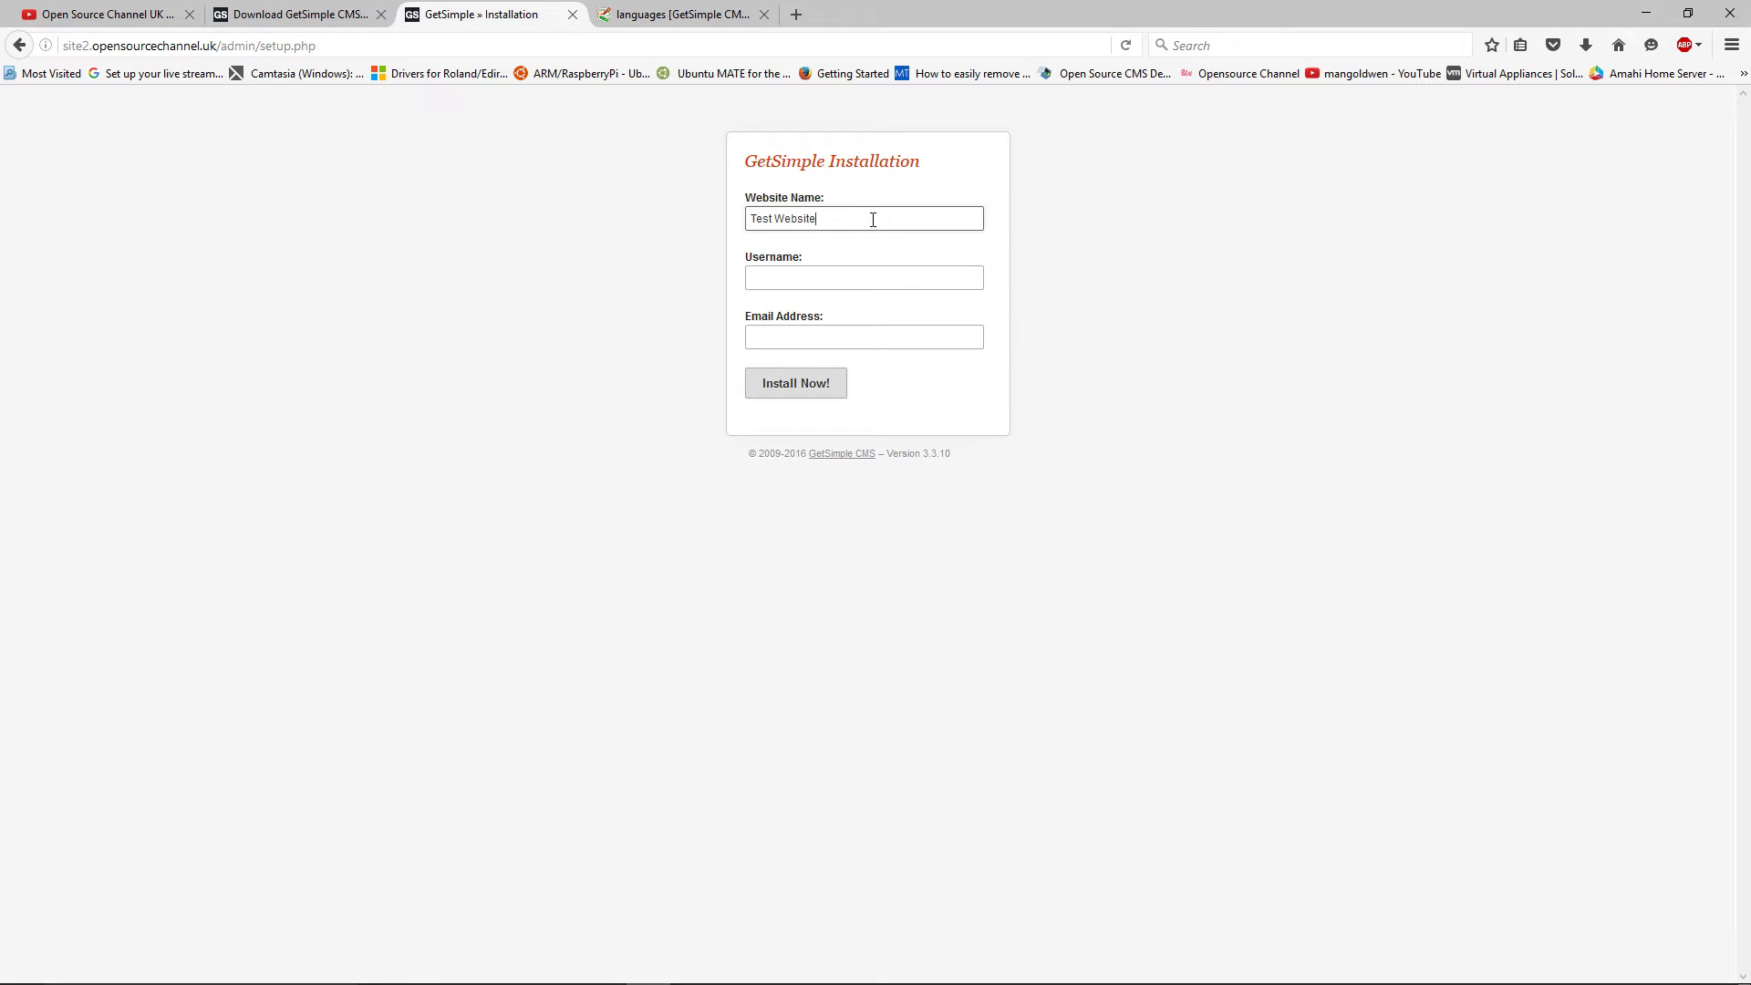
Enter username 'admin' and fill in the administrator's e-mail address
key("Tab")
type("admin")
key("Tab")
type("te")
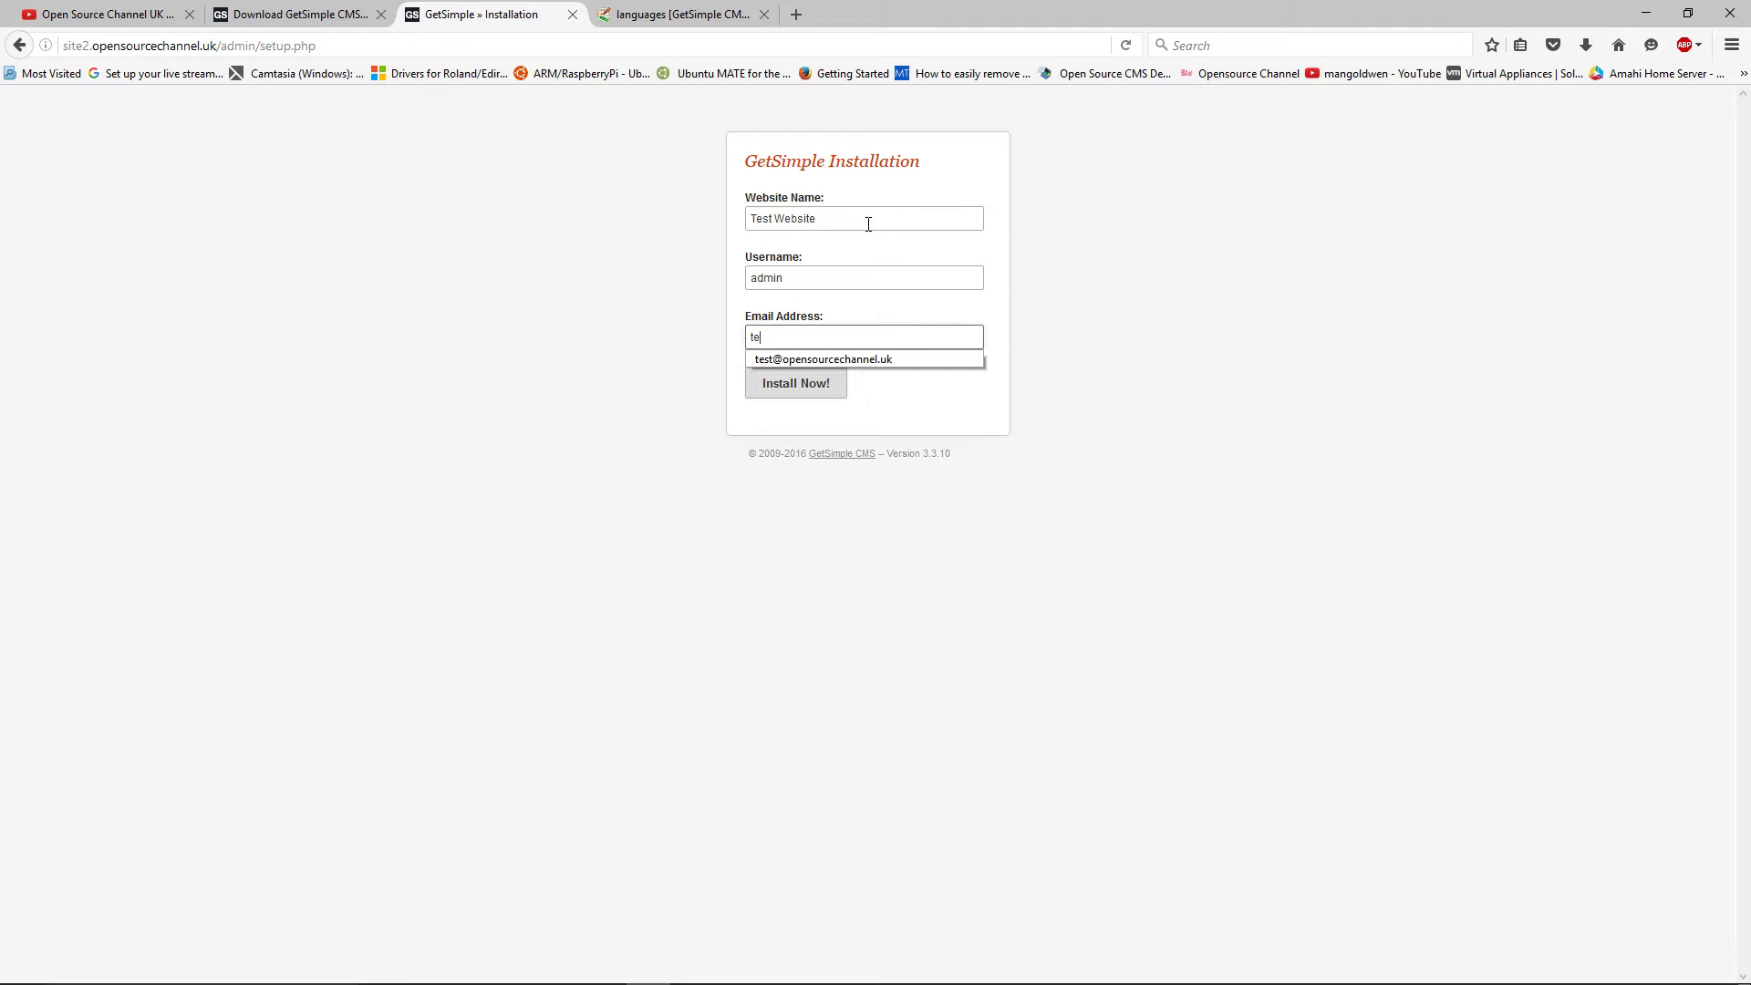
left_click(878, 359)
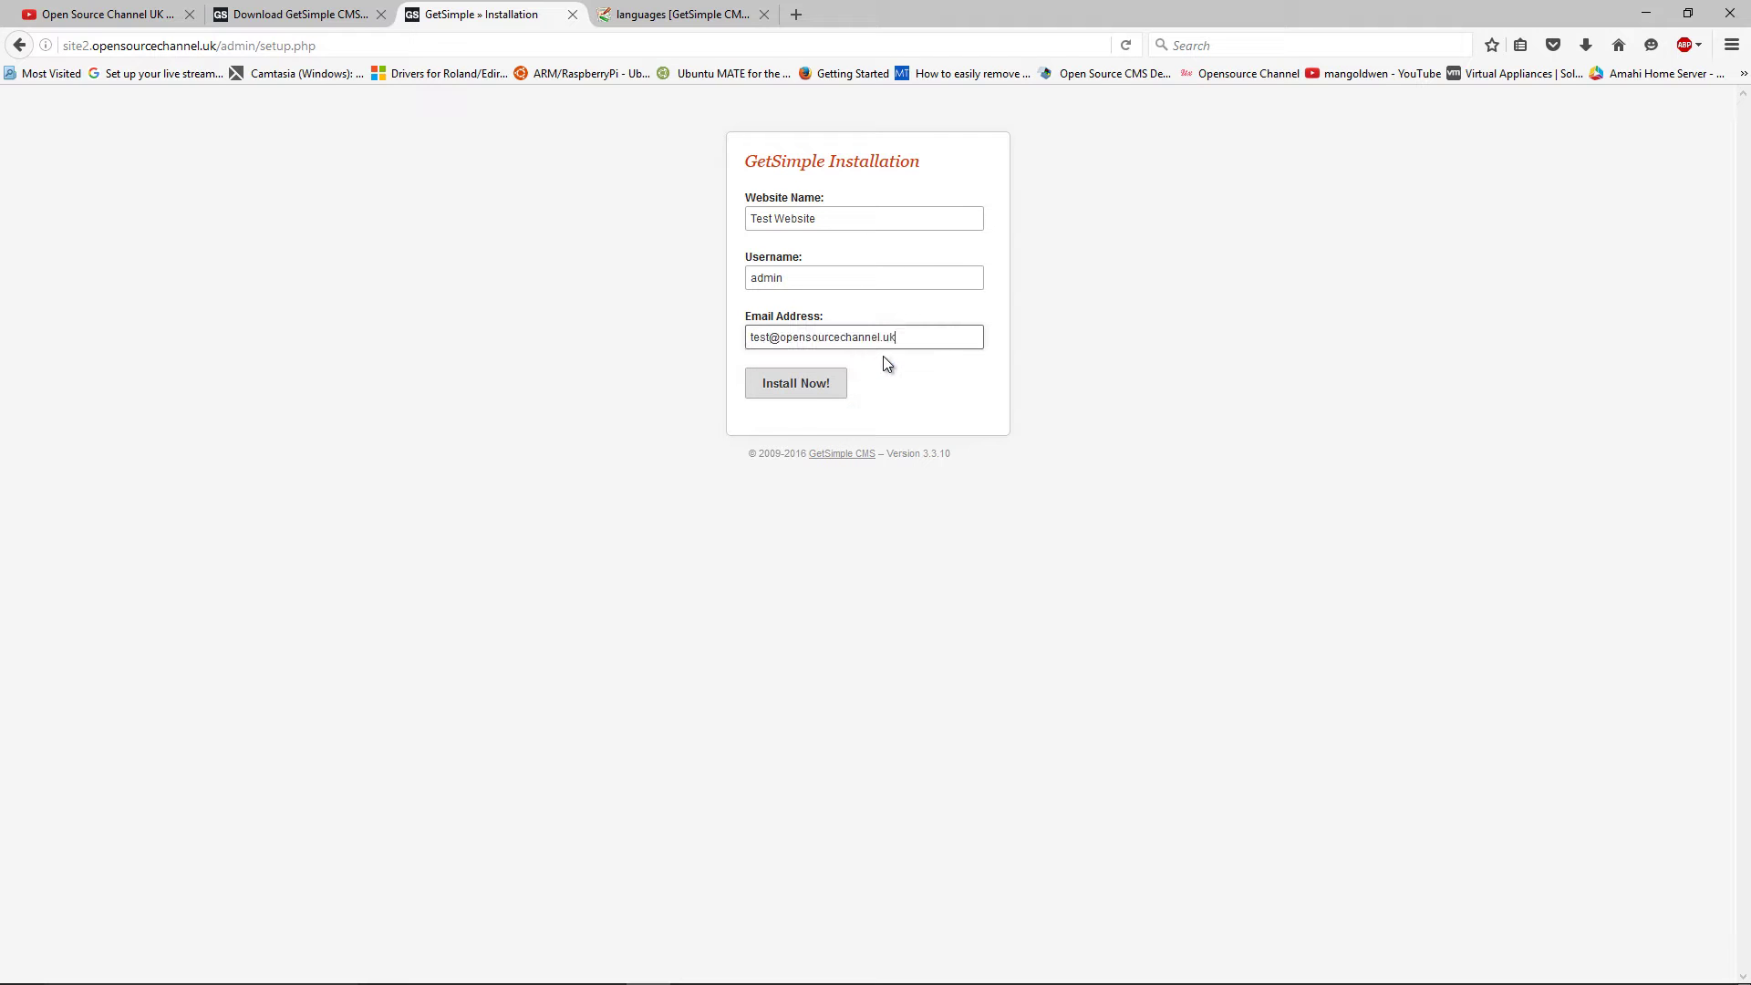
Install Test Website, copy the generated admin password, and log in to the admin area
left_click(804, 384)
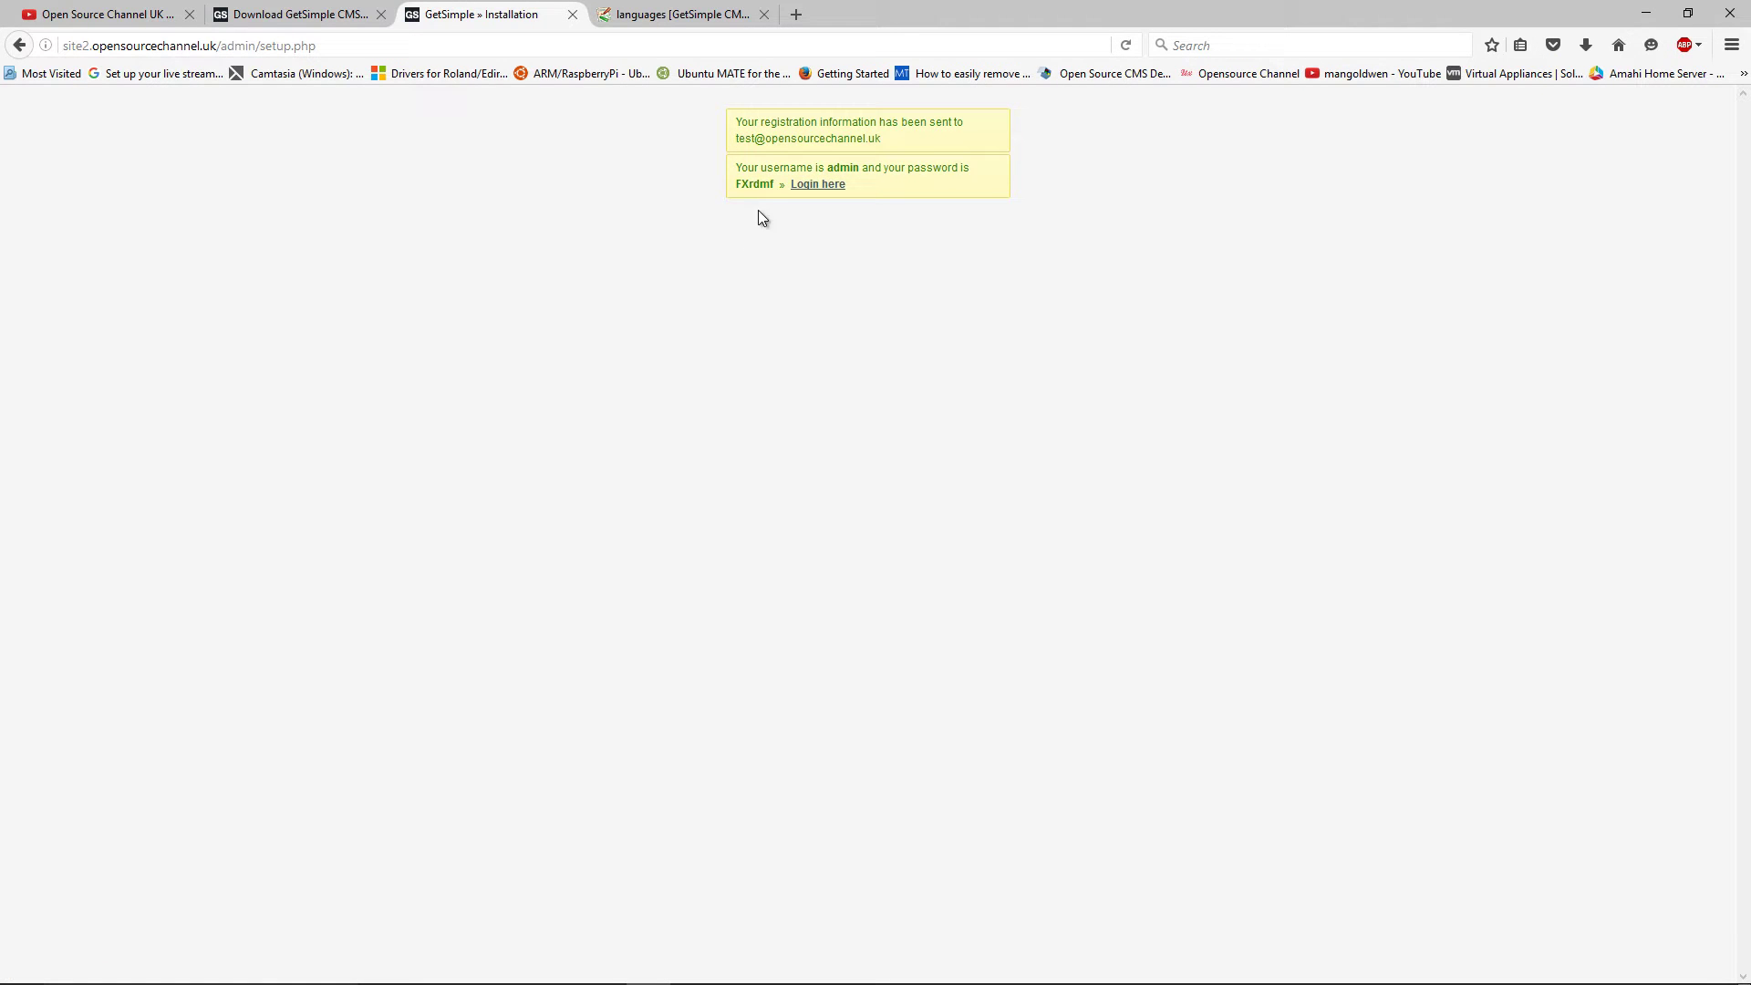
left_click_drag(775, 185, 739, 184)
right_click(738, 184)
left_click(778, 204)
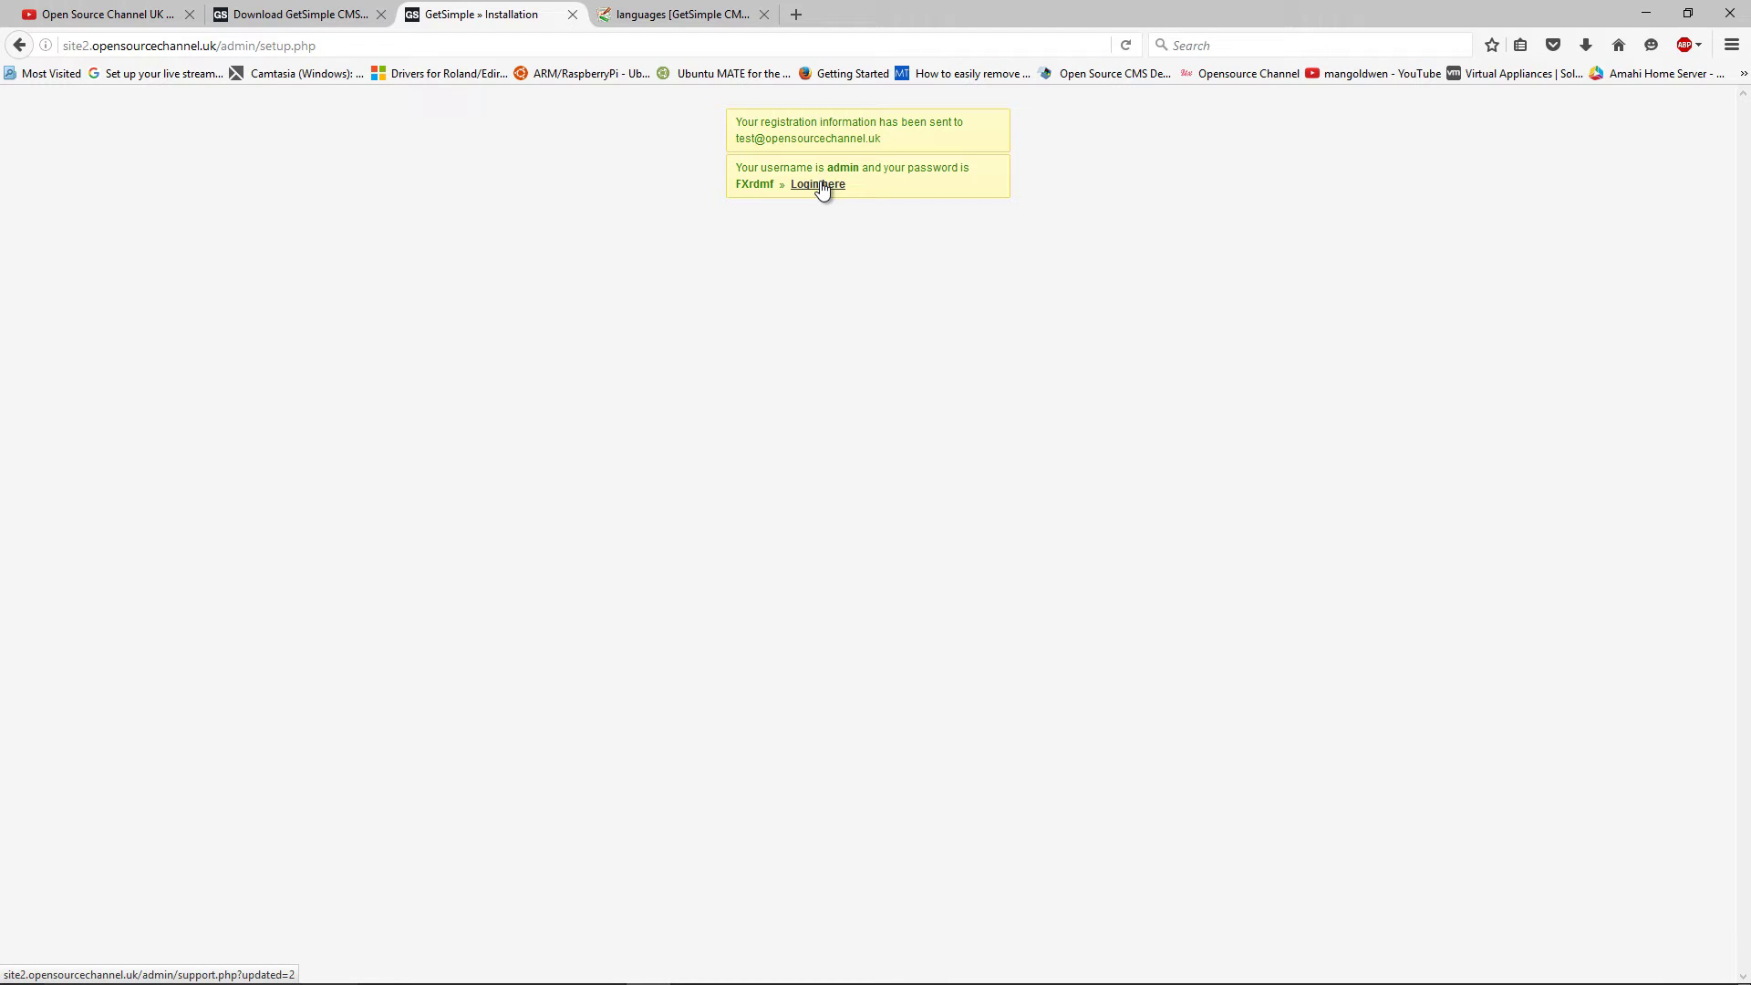
left_click(821, 185)
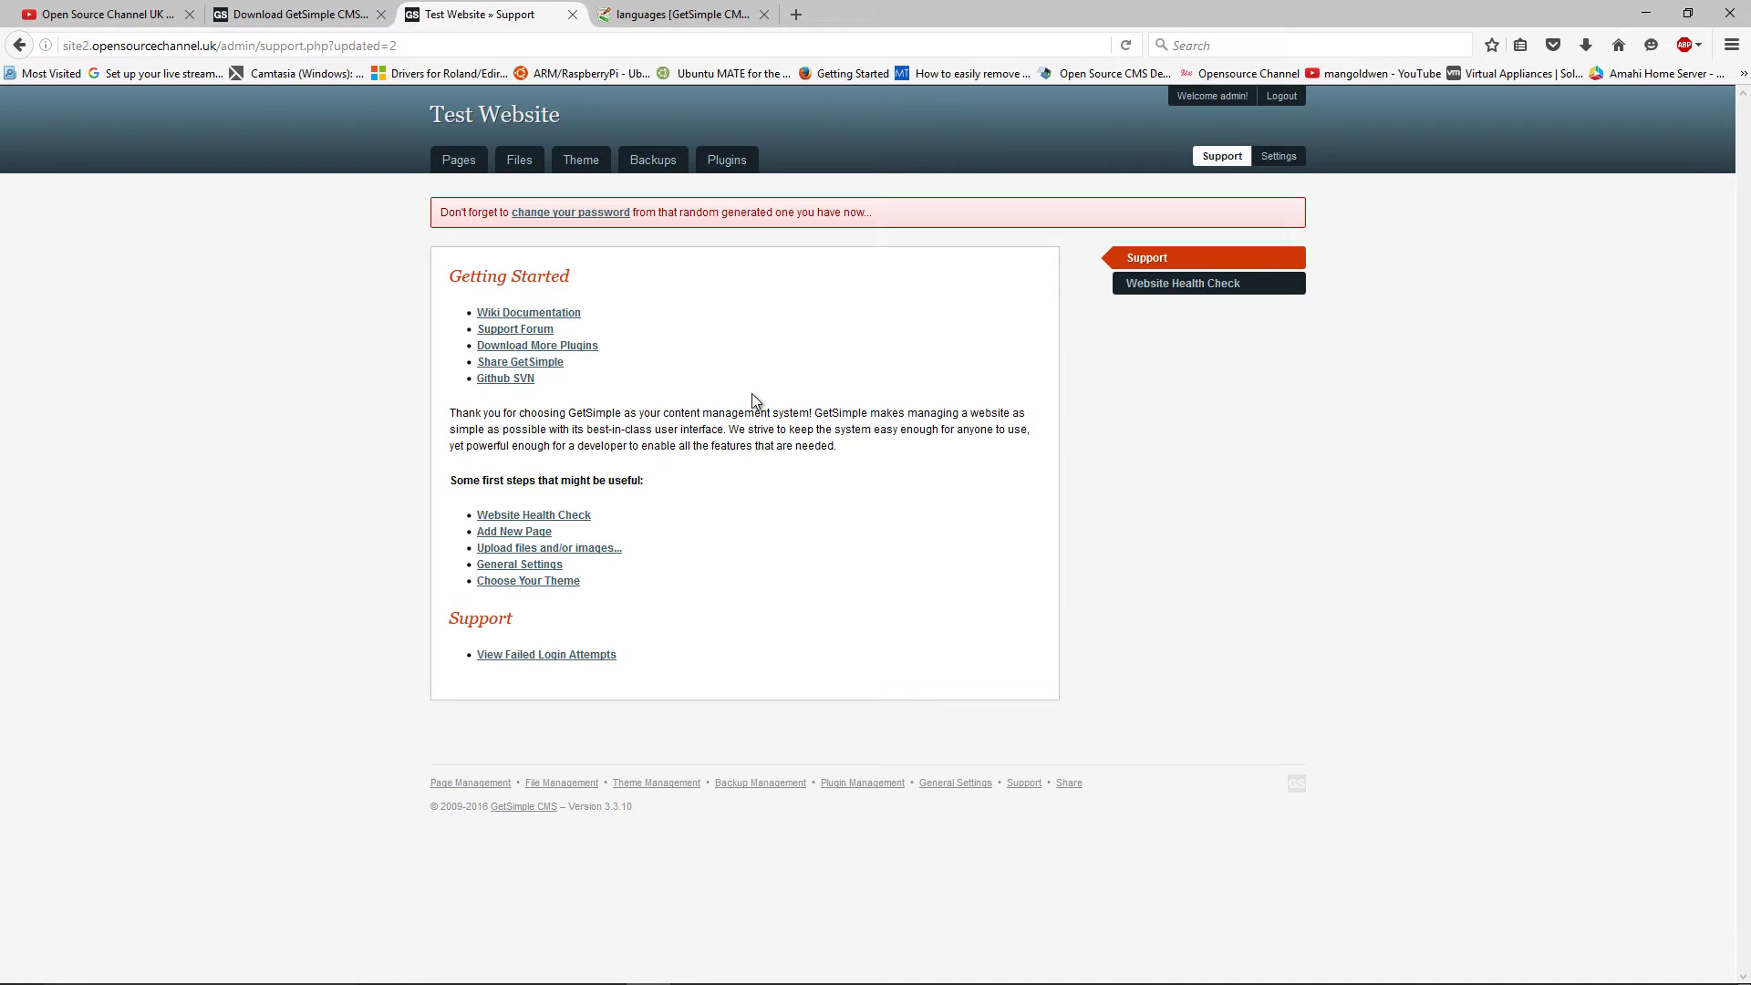
Enter a new admin password in both password fields, save, and open the live site in a new tab
left_click(577, 212)
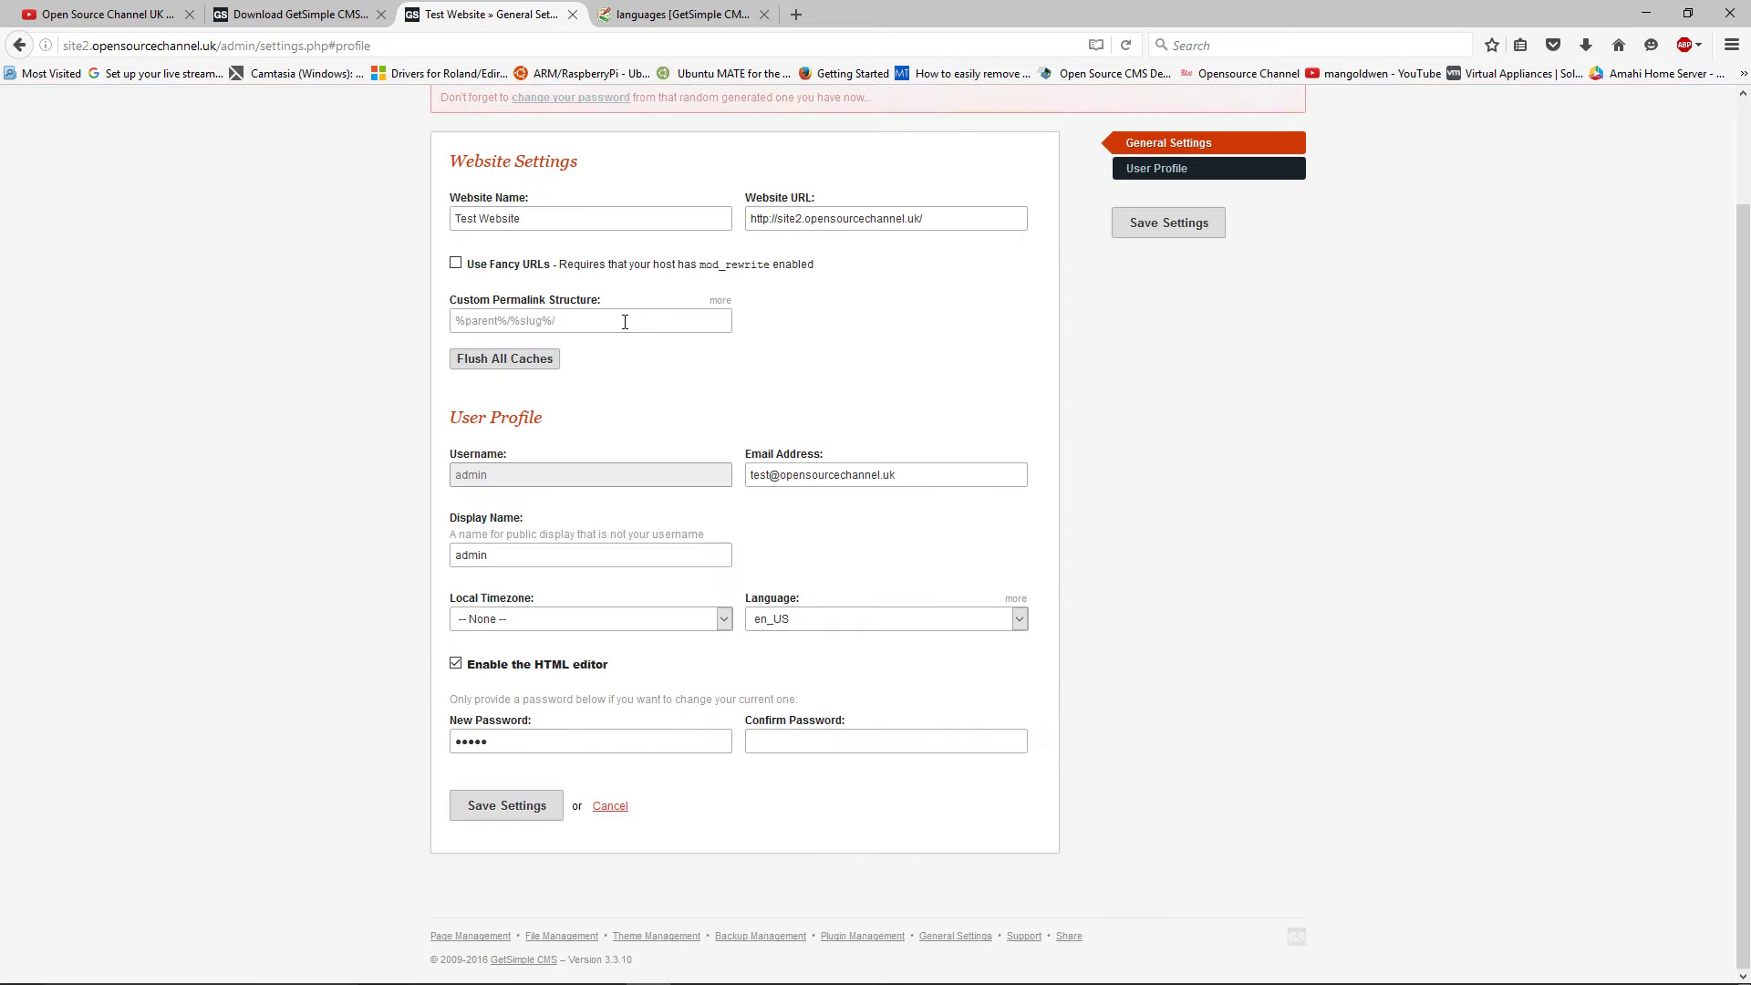
left_click_drag(507, 798, 451, 786)
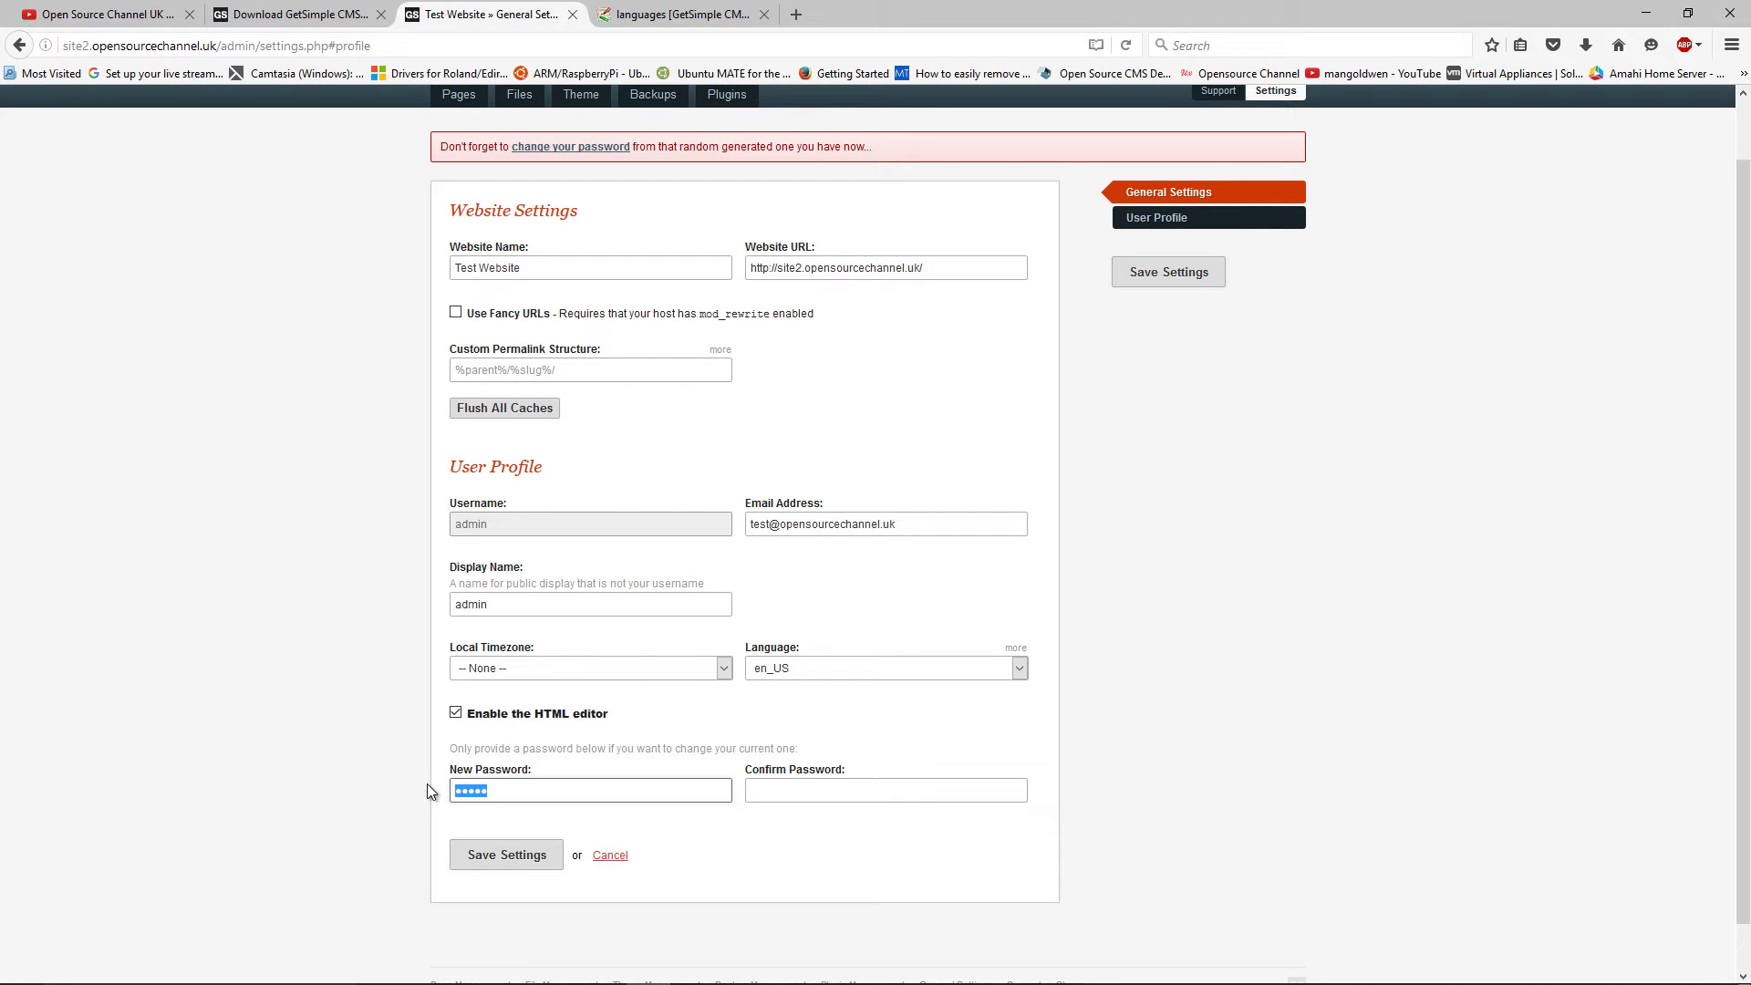
type("admin")
key("Tab")
type("admin")
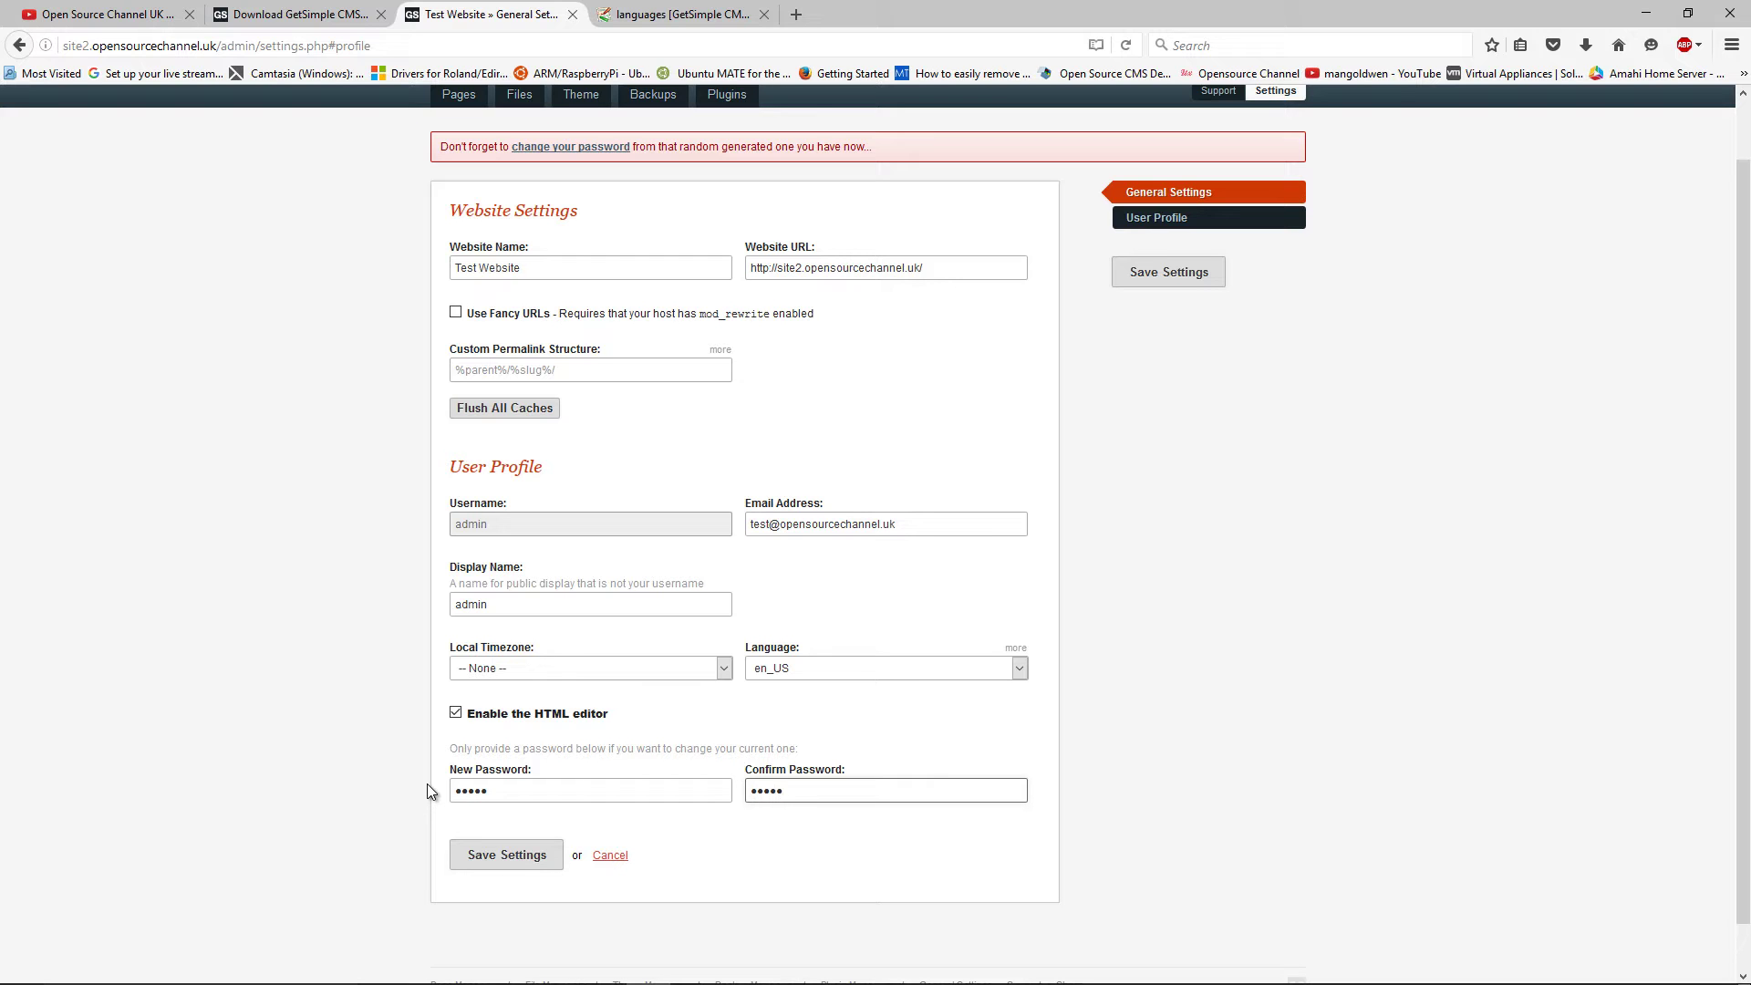
left_click(527, 859)
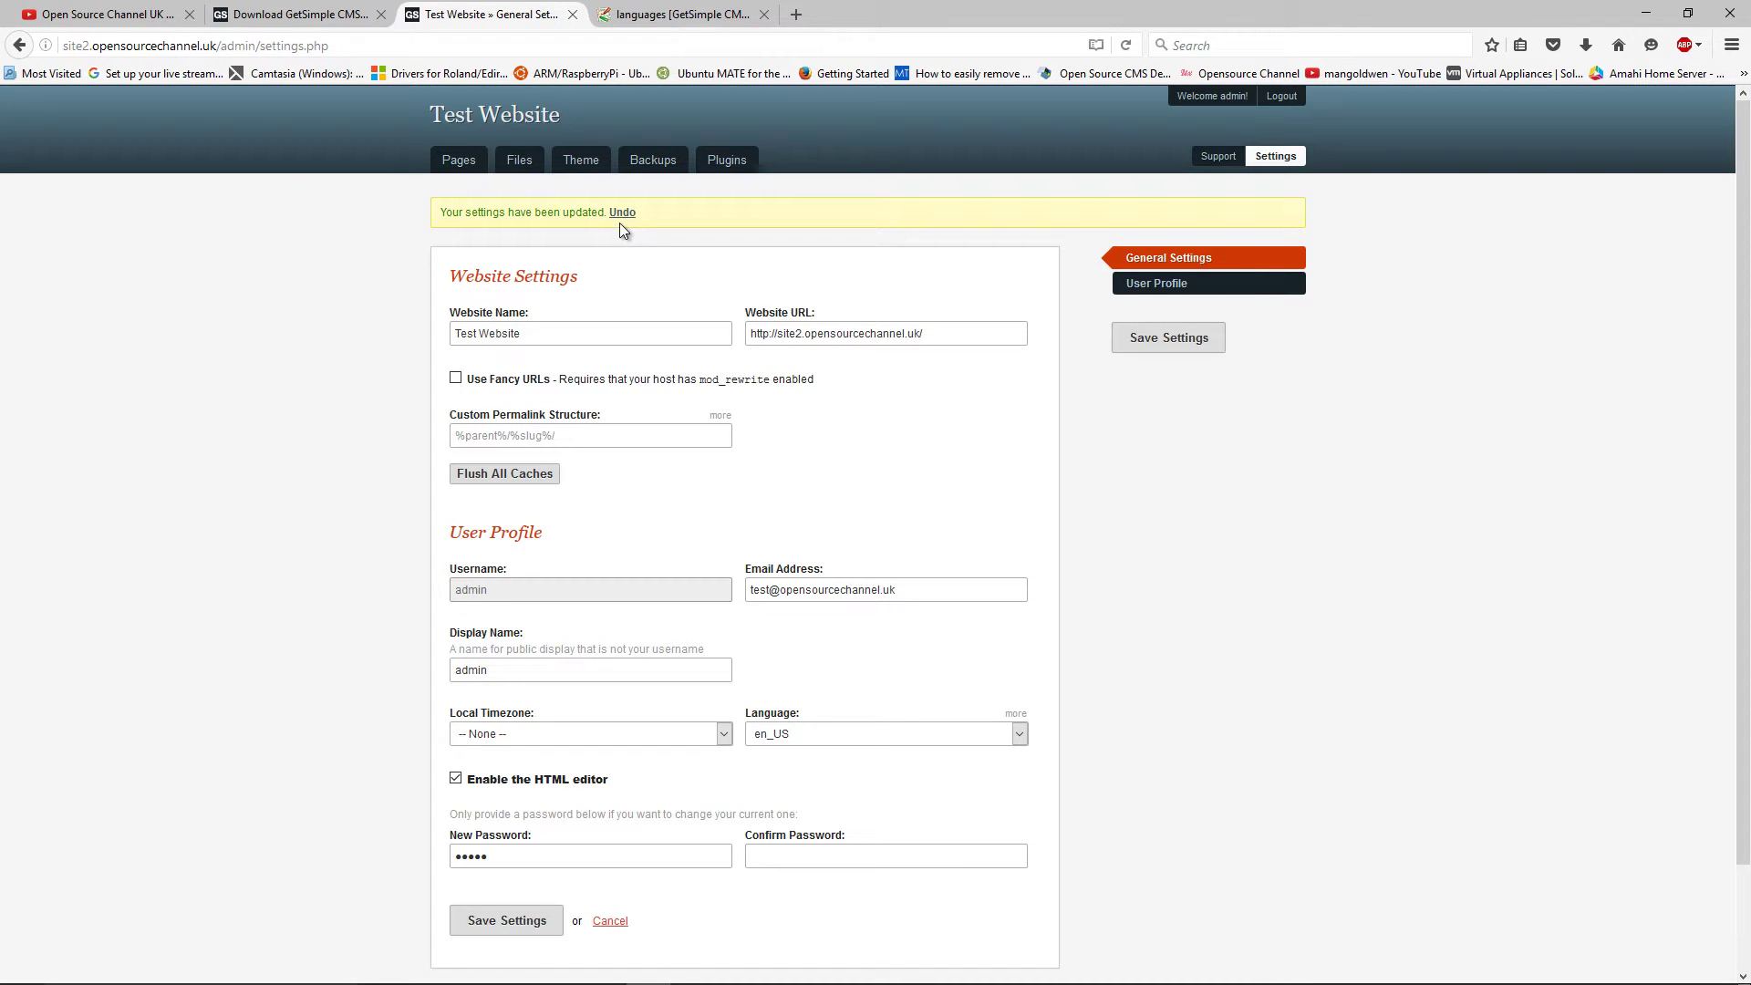
middle_click(494, 130)
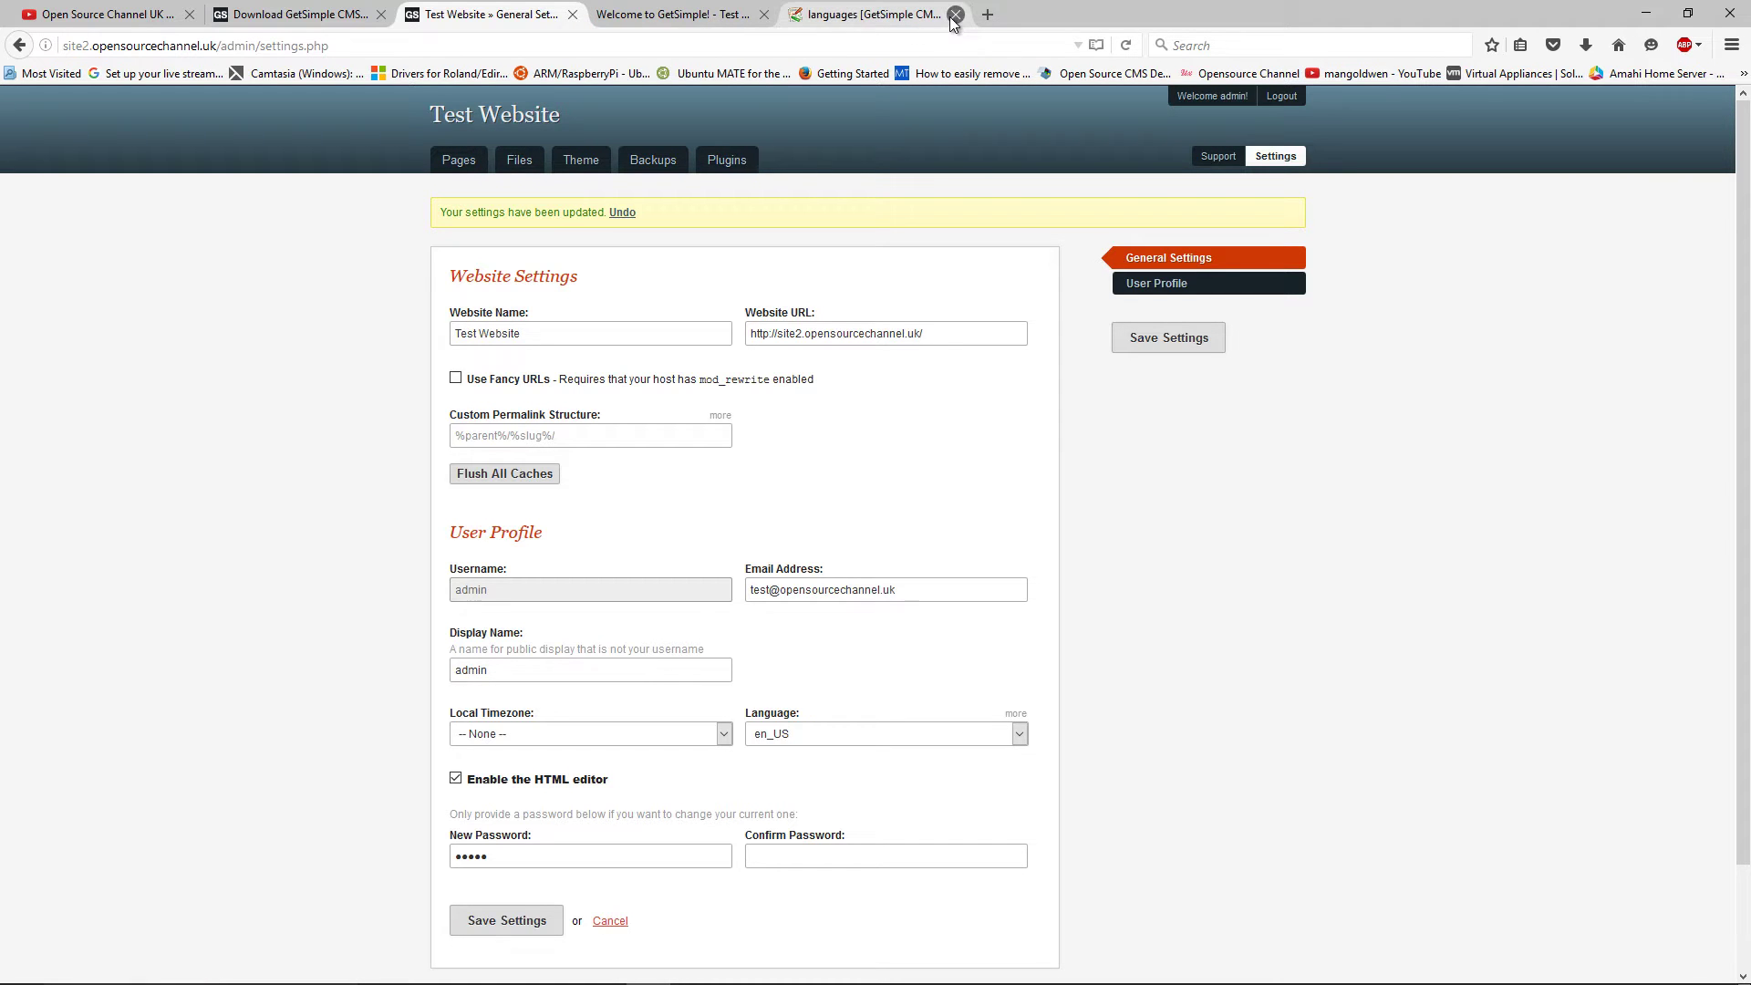
Close the languages wiki tab, check the live 'Welcome to GetSimple!' homepage, then return to General Settings
left_click(955, 14)
left_click(693, 15)
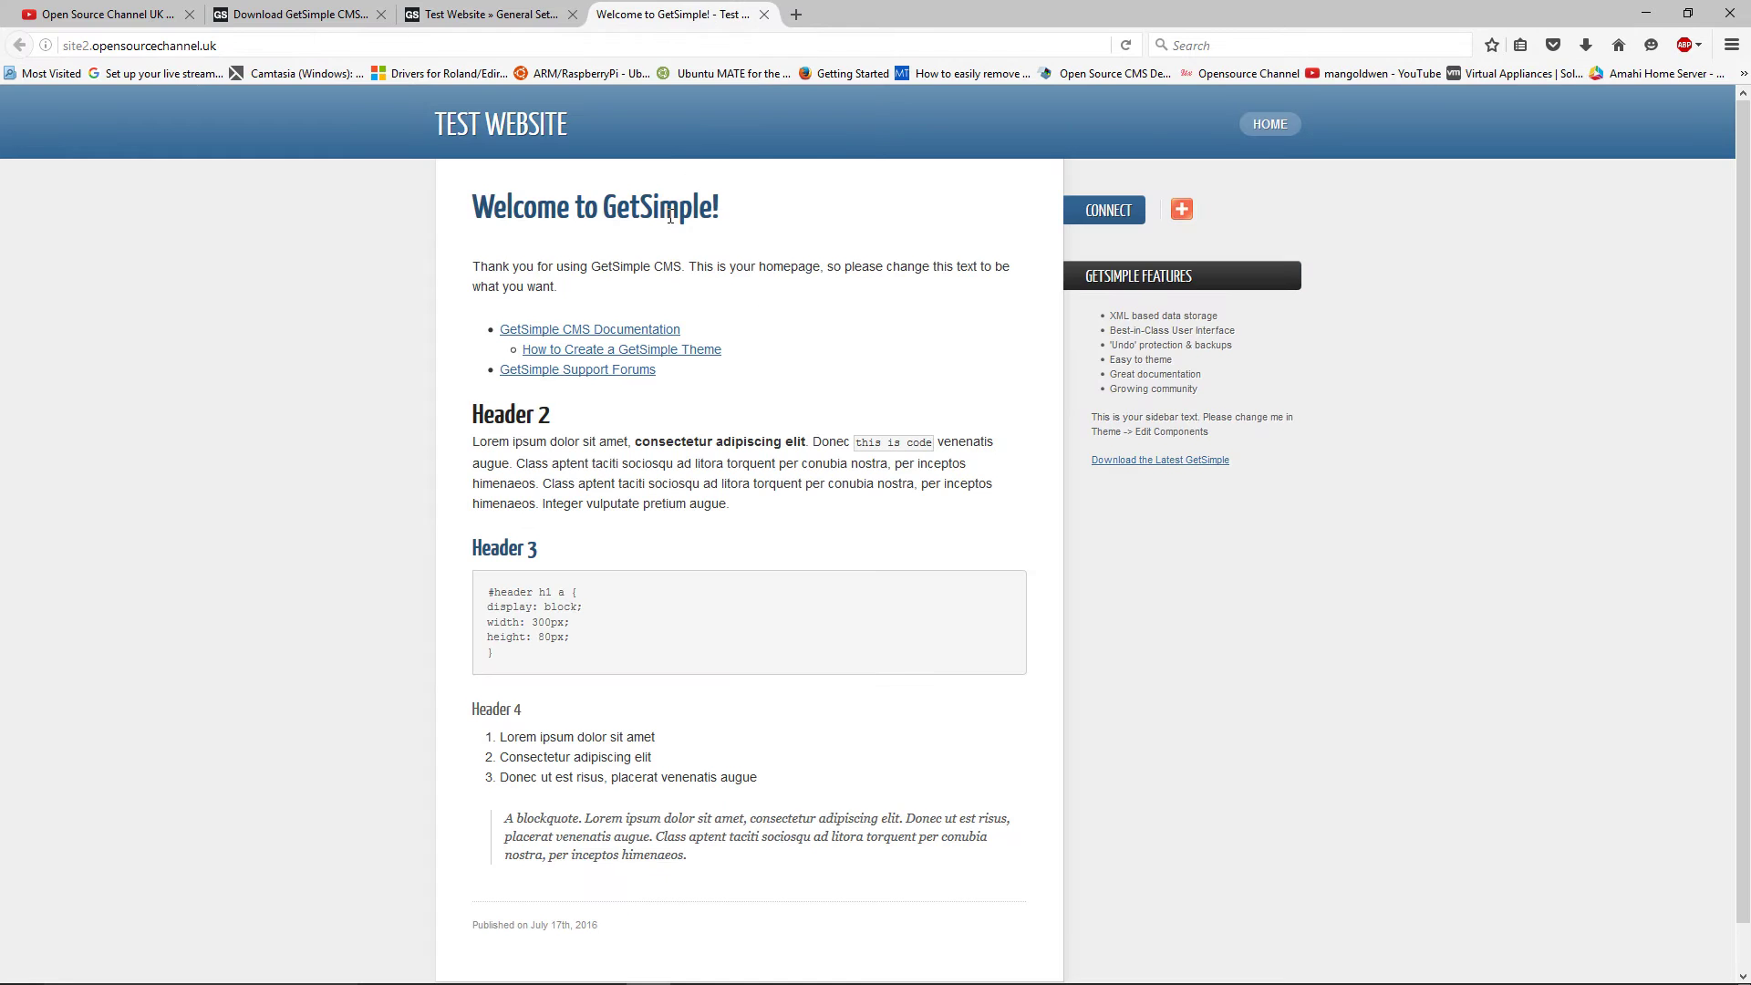
scroll(712, 292, "down", 1)
scroll(737, 348, "up", 1)
scroll(717, 398, "down", 1)
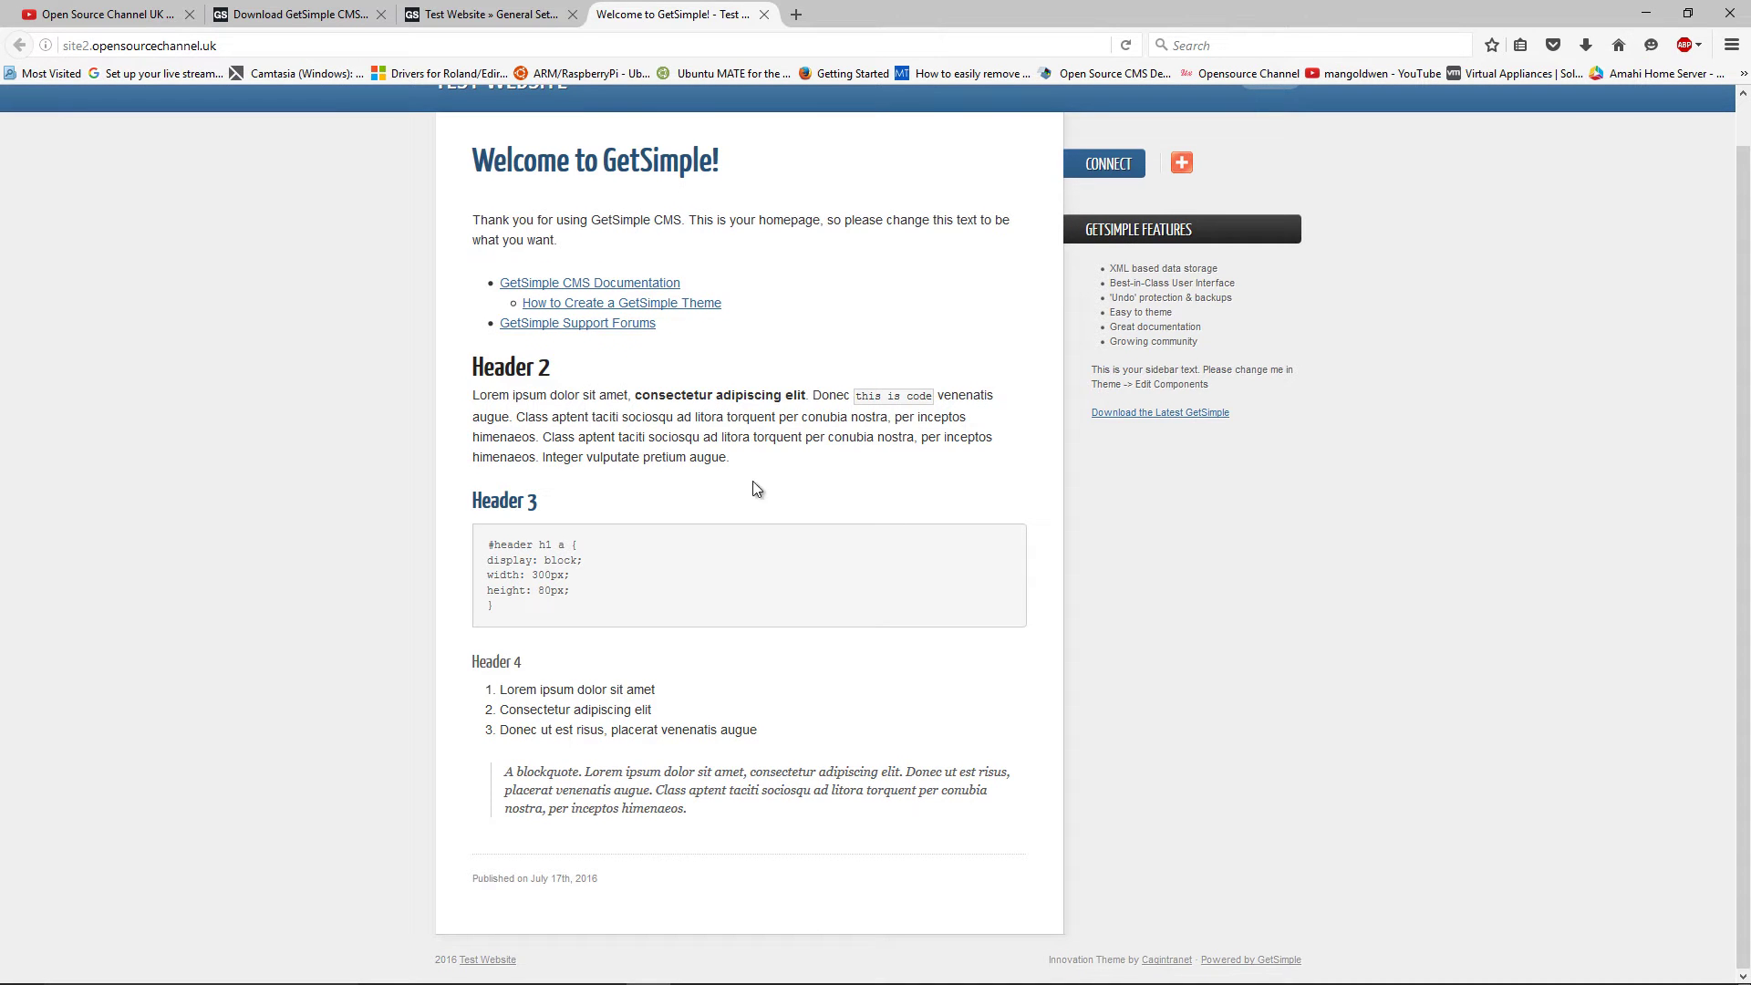
scroll(741, 518, "up", 1)
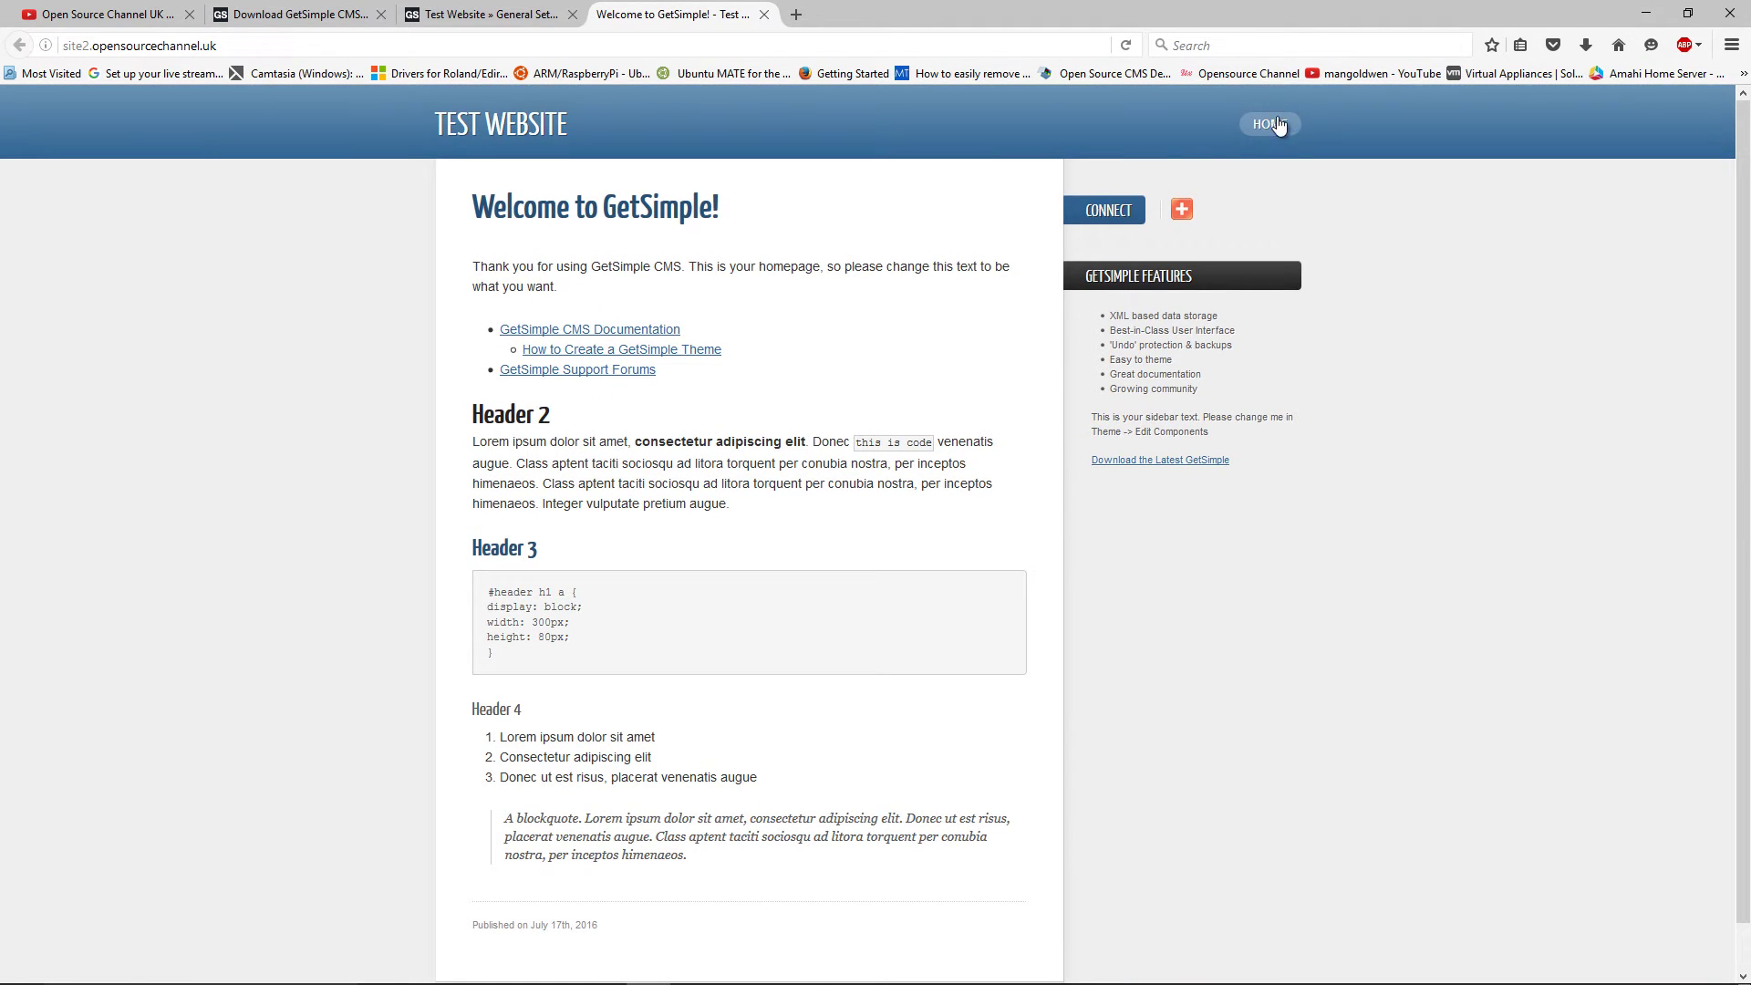
mouse_move(1175, 210)
left_click(491, 20)
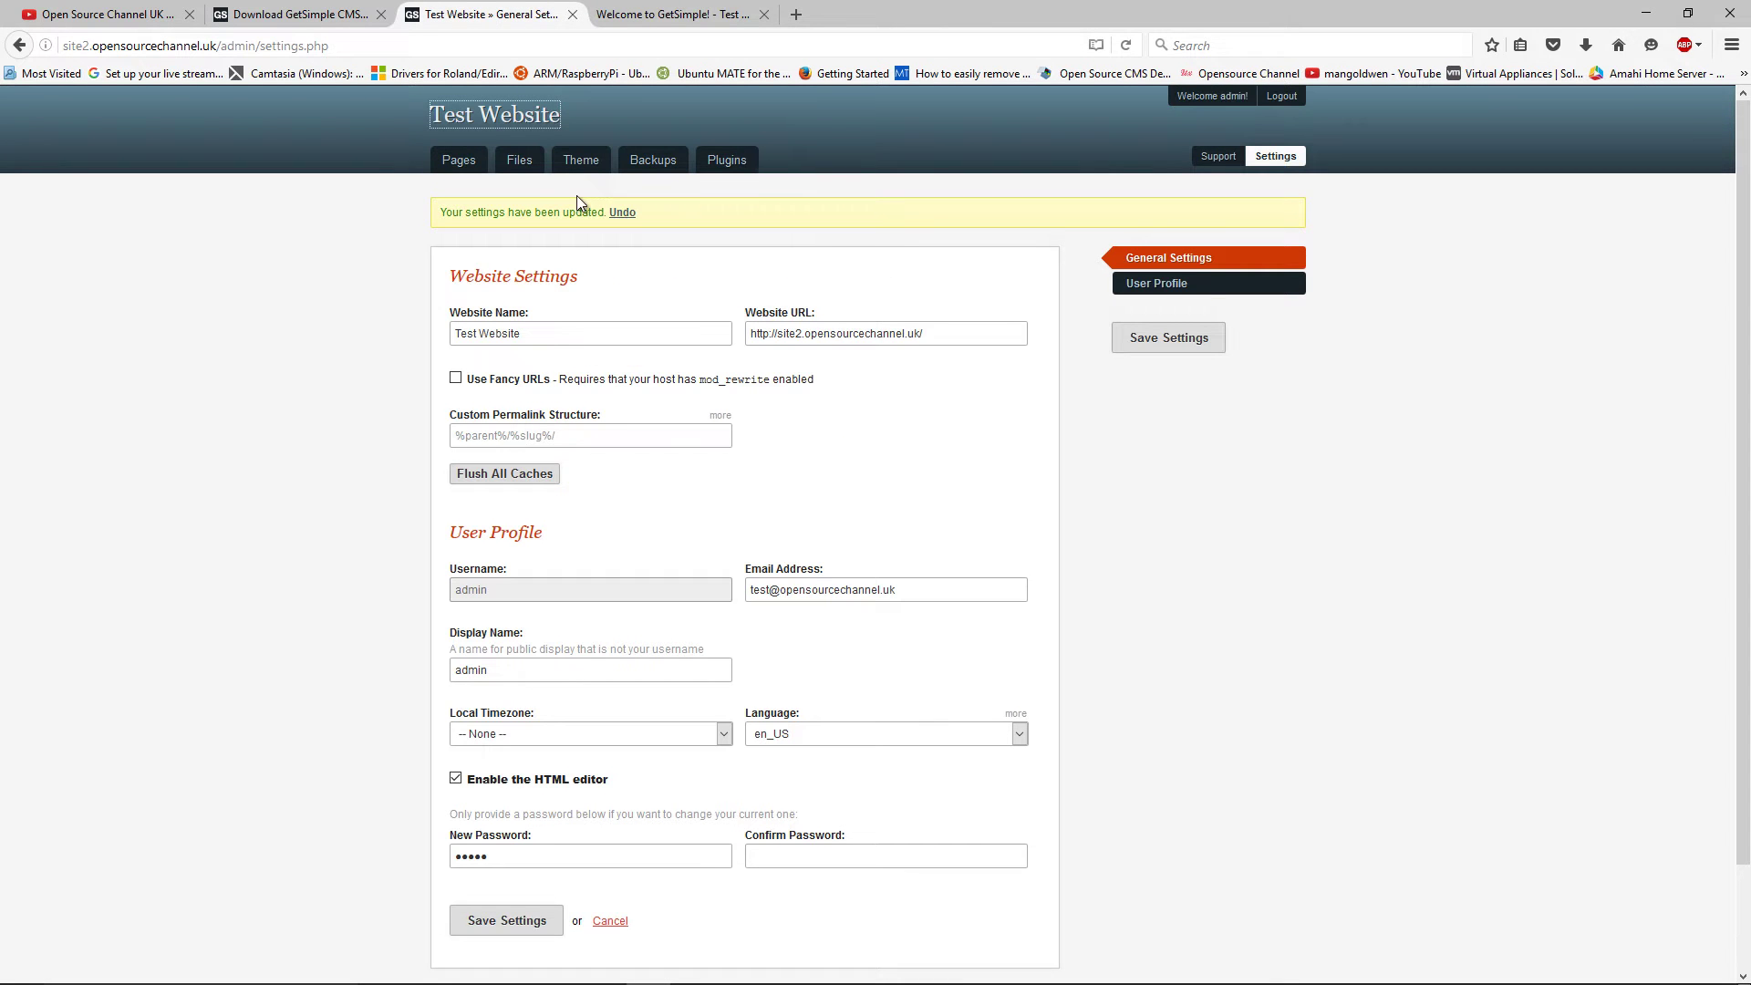
Open the 'Welcome to GetSimple!' page from Pages in the editor, comparing it with the live site
left_click(459, 164)
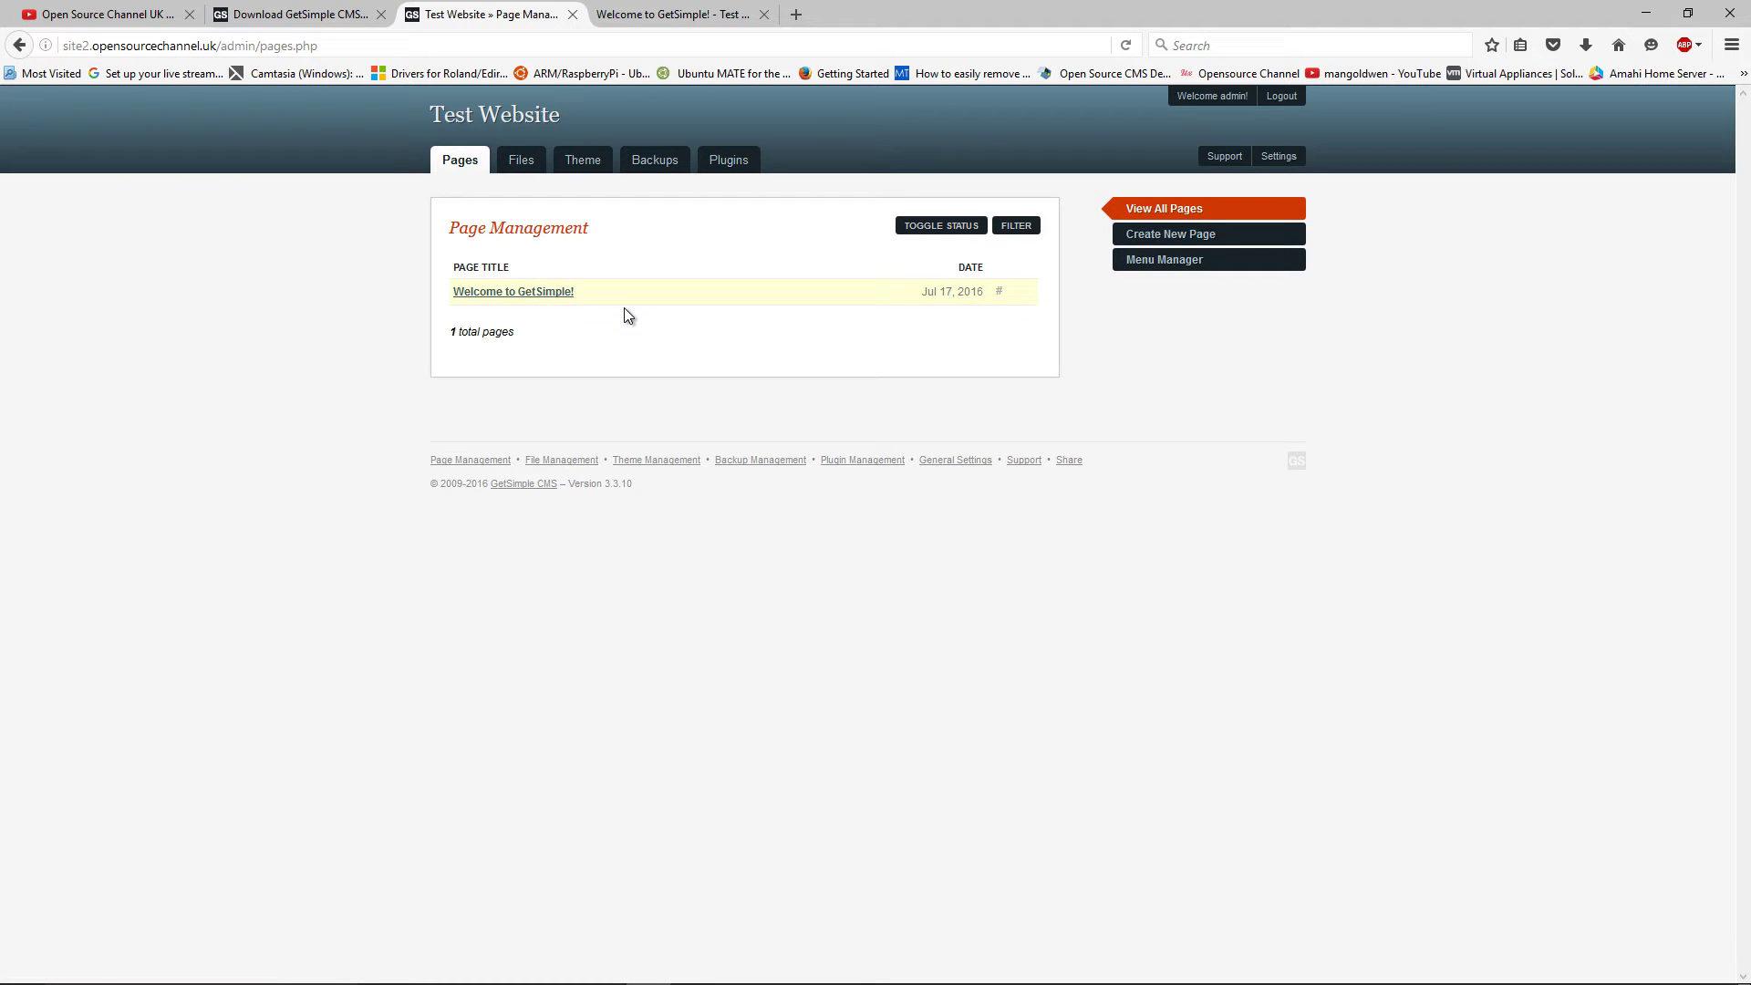
left_click(562, 292)
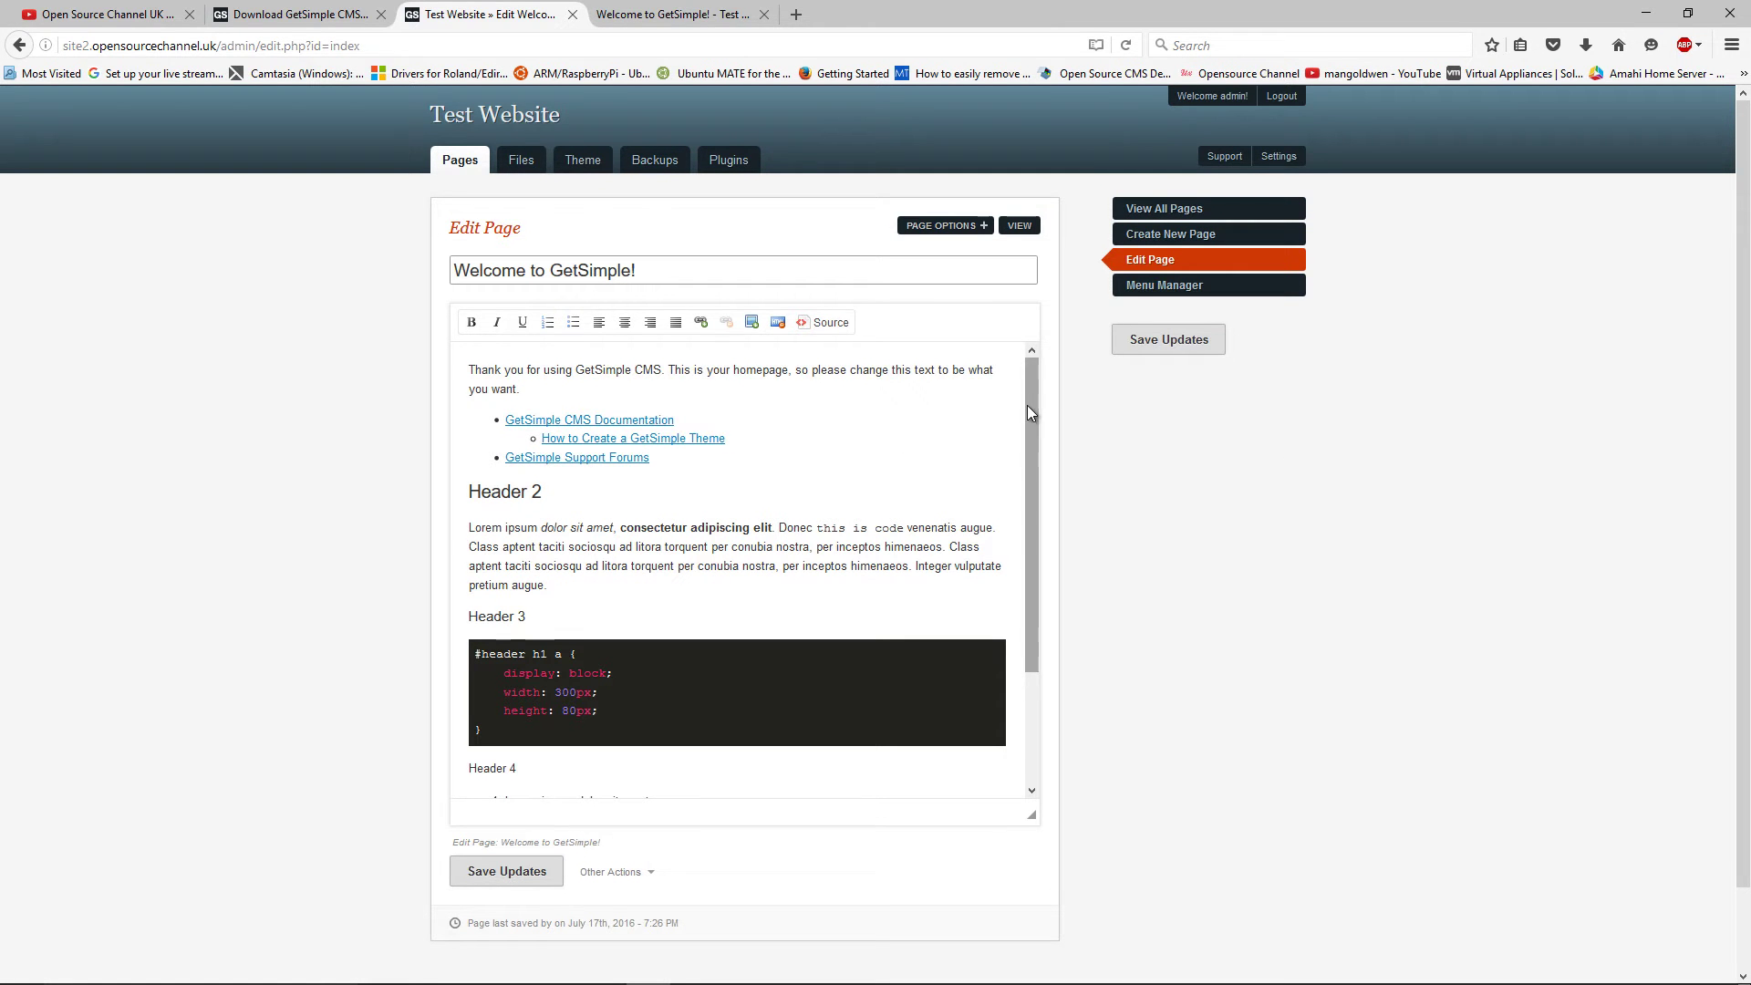
left_click_drag(1028, 405, 1028, 515)
left_click(712, 16)
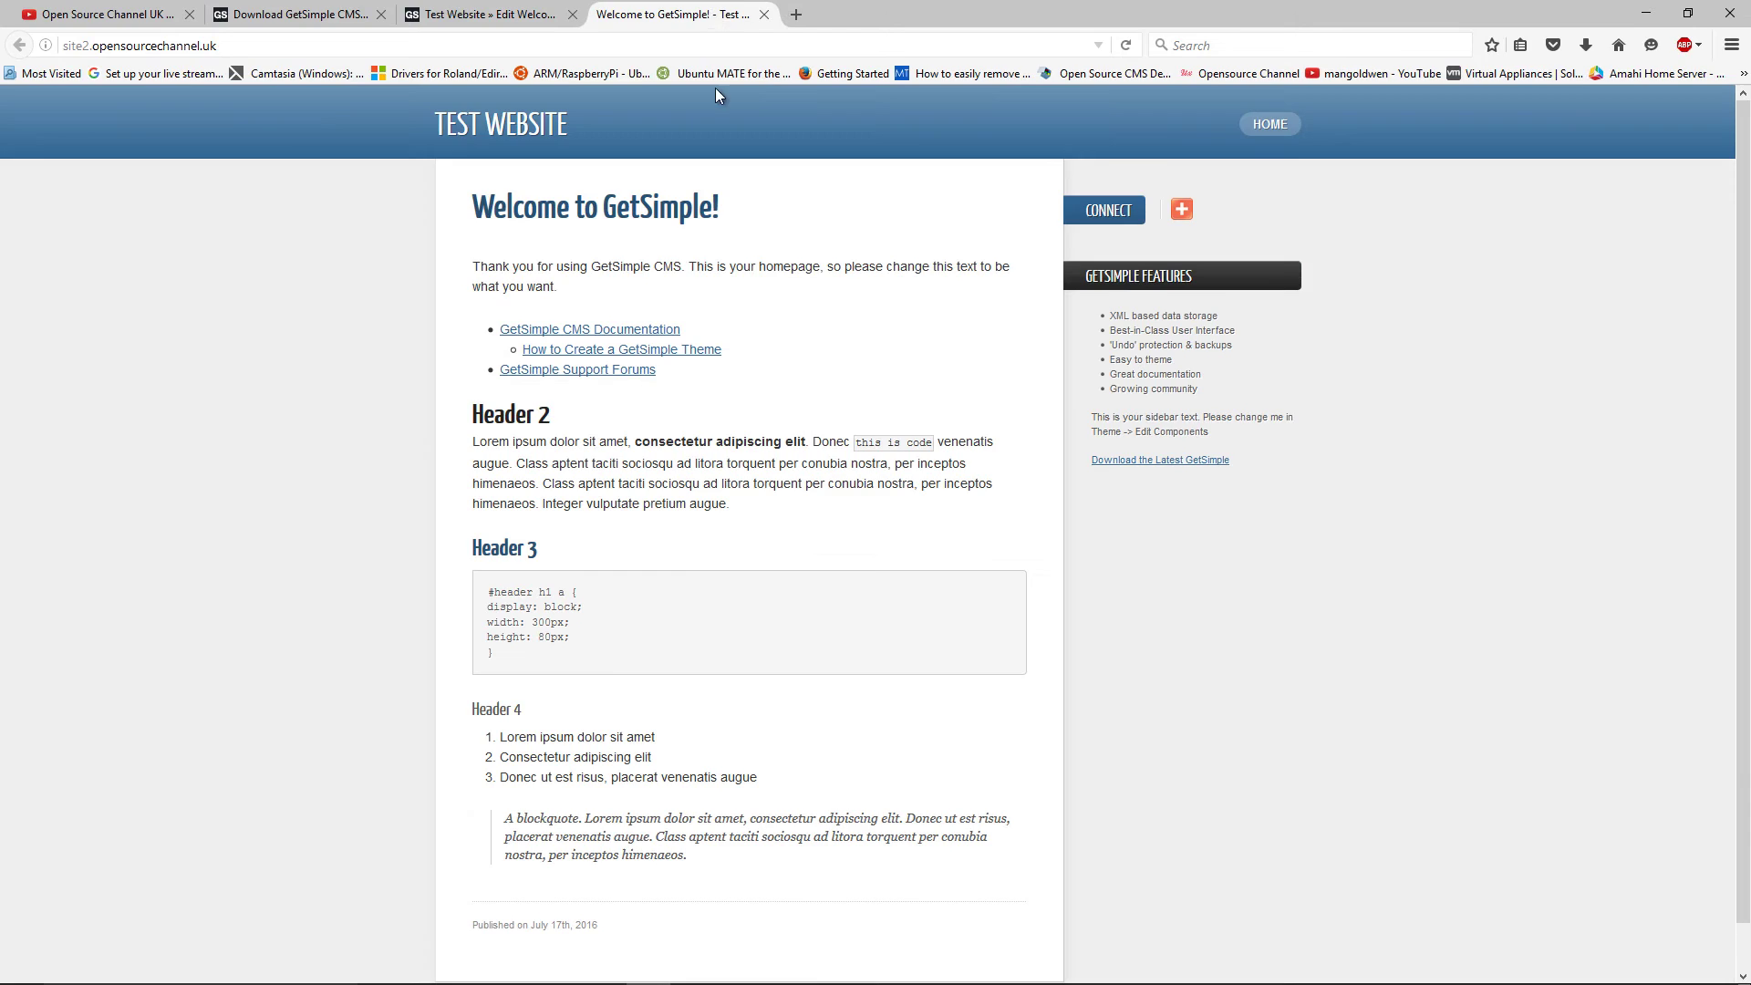
left_click(450, 13)
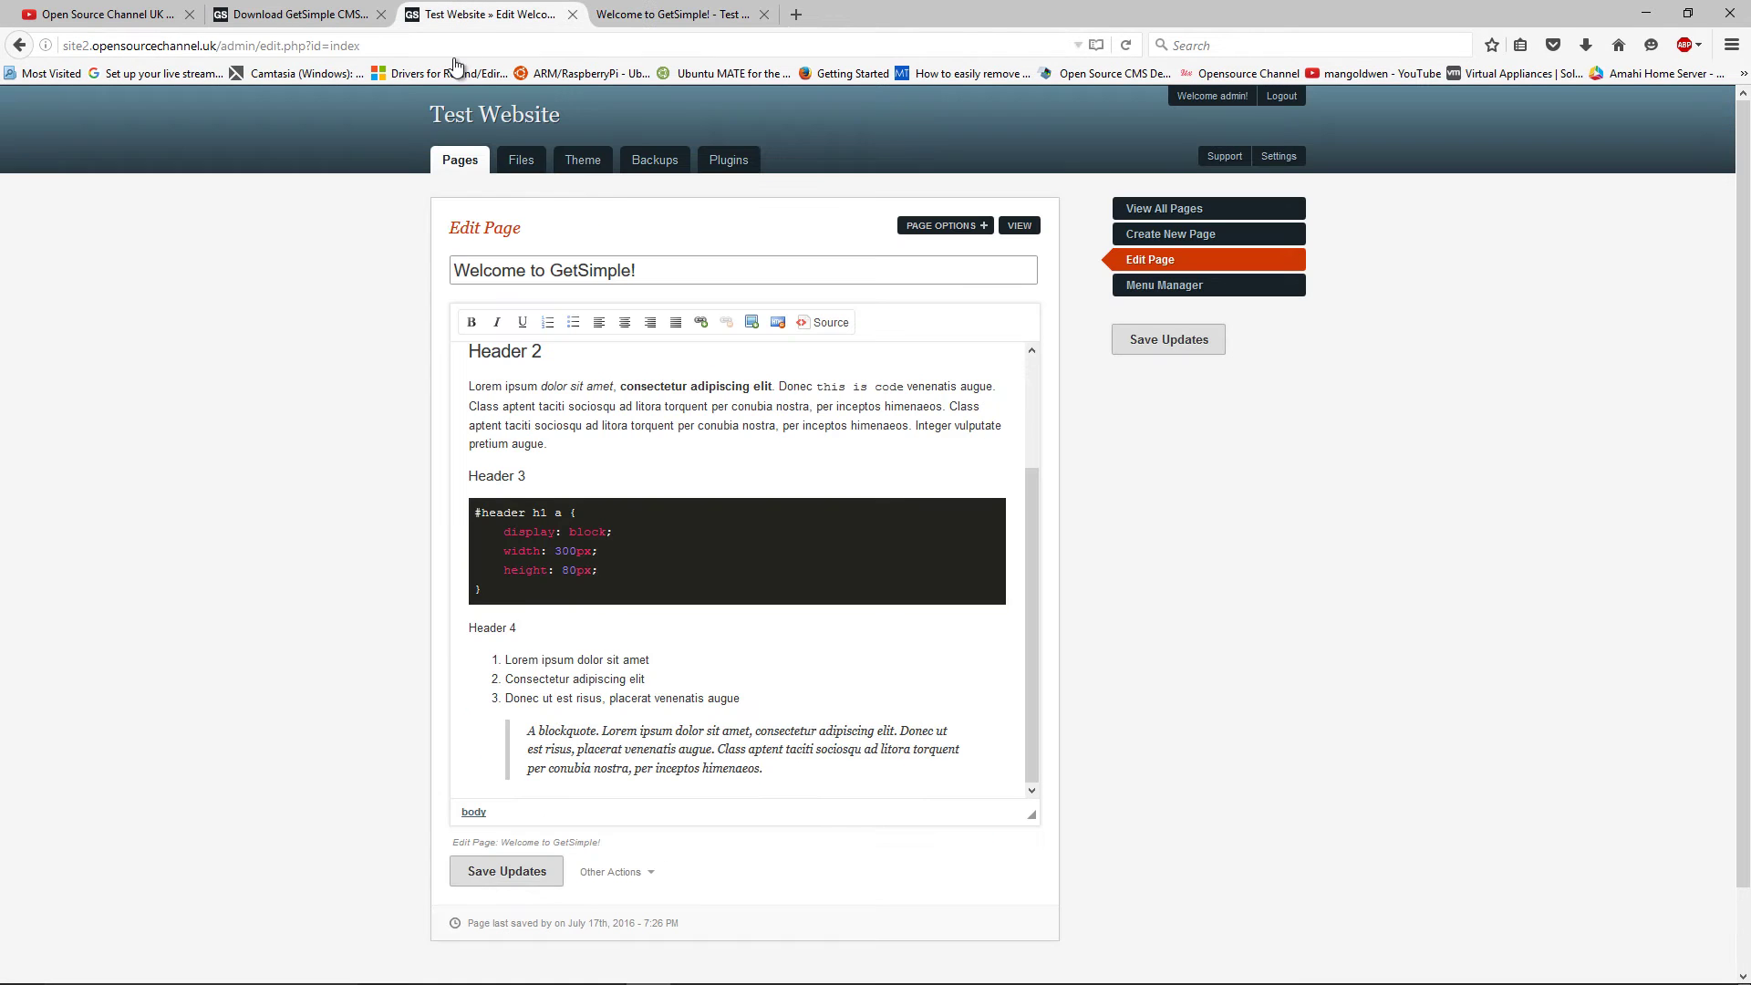
scroll(537, 365, "up", 3)
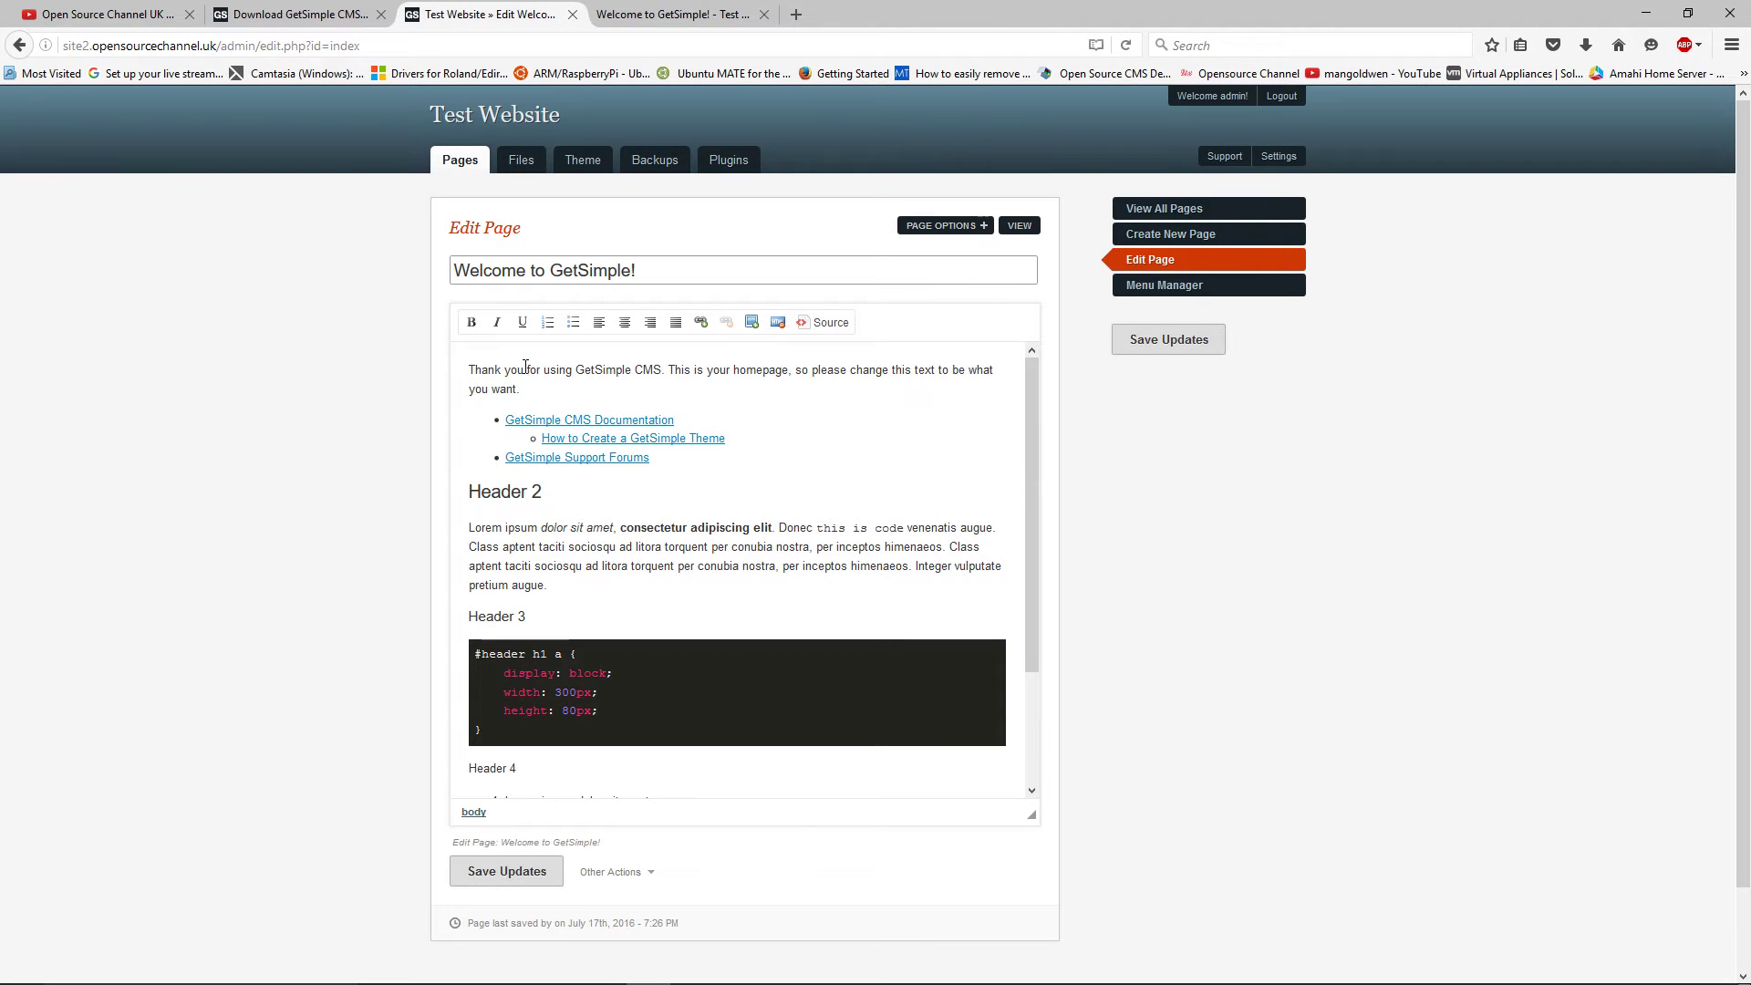
Replace all the sample body text with the line 'Welcome!!!'
left_click_drag(469, 370, 849, 769)
key("ctrl+c")
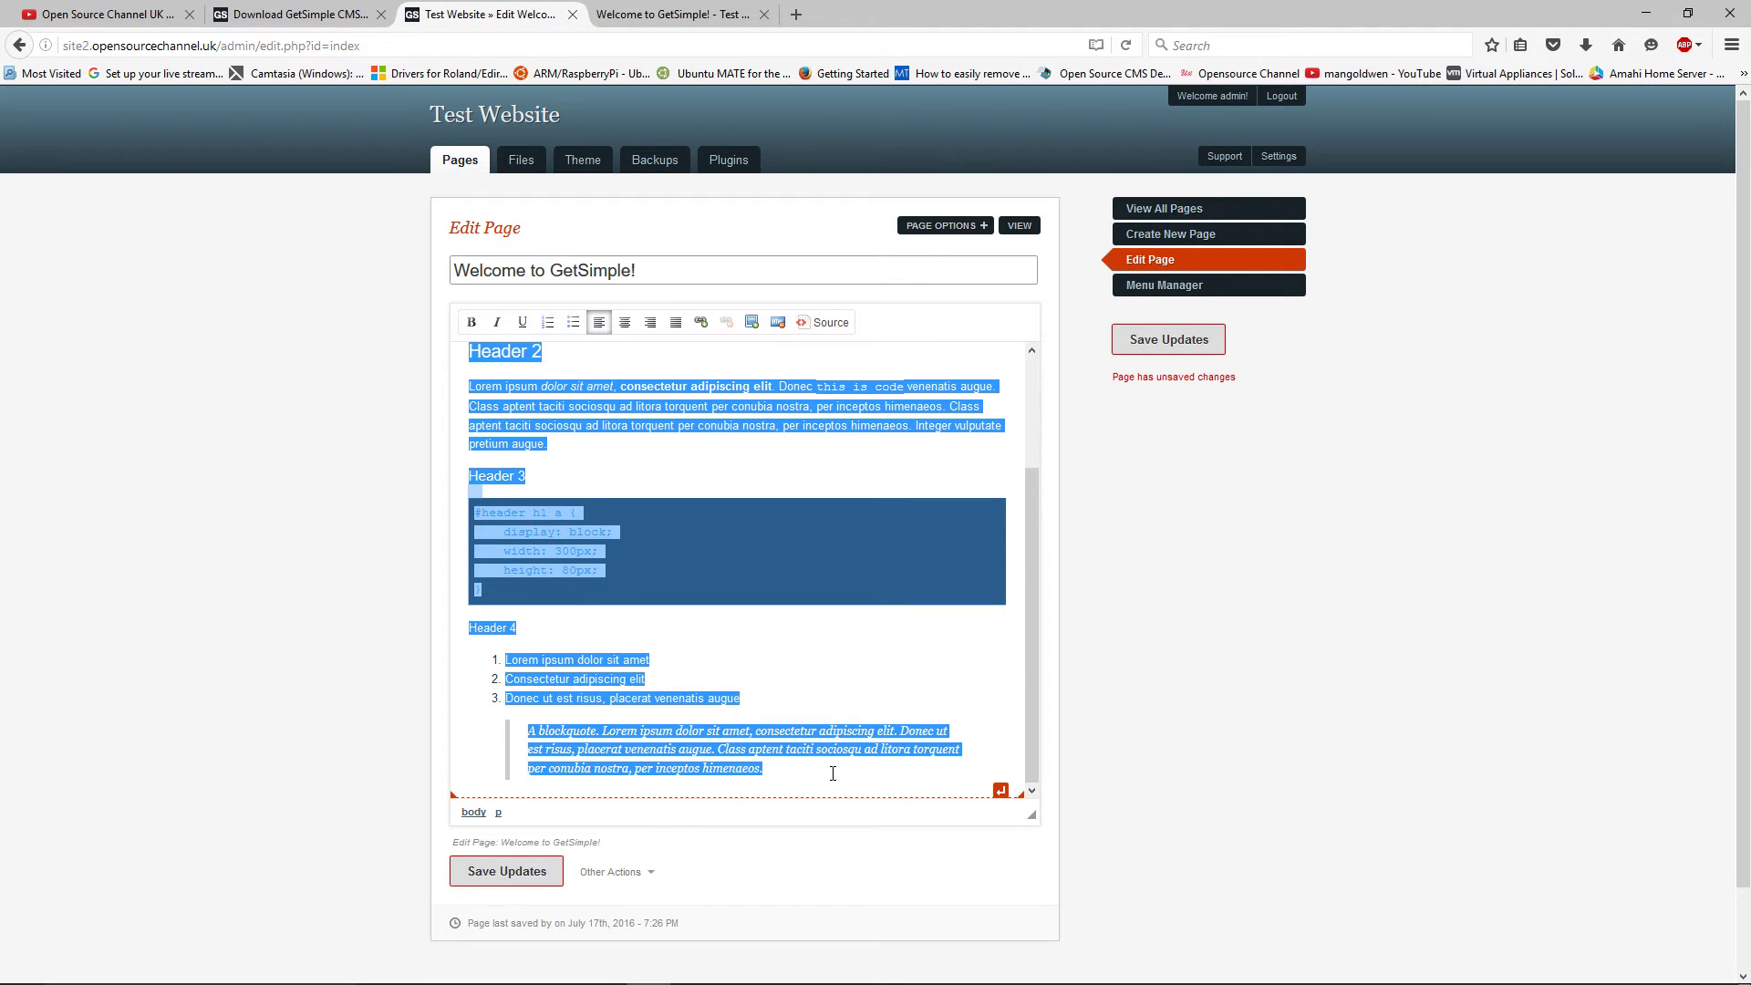
key("Delete")
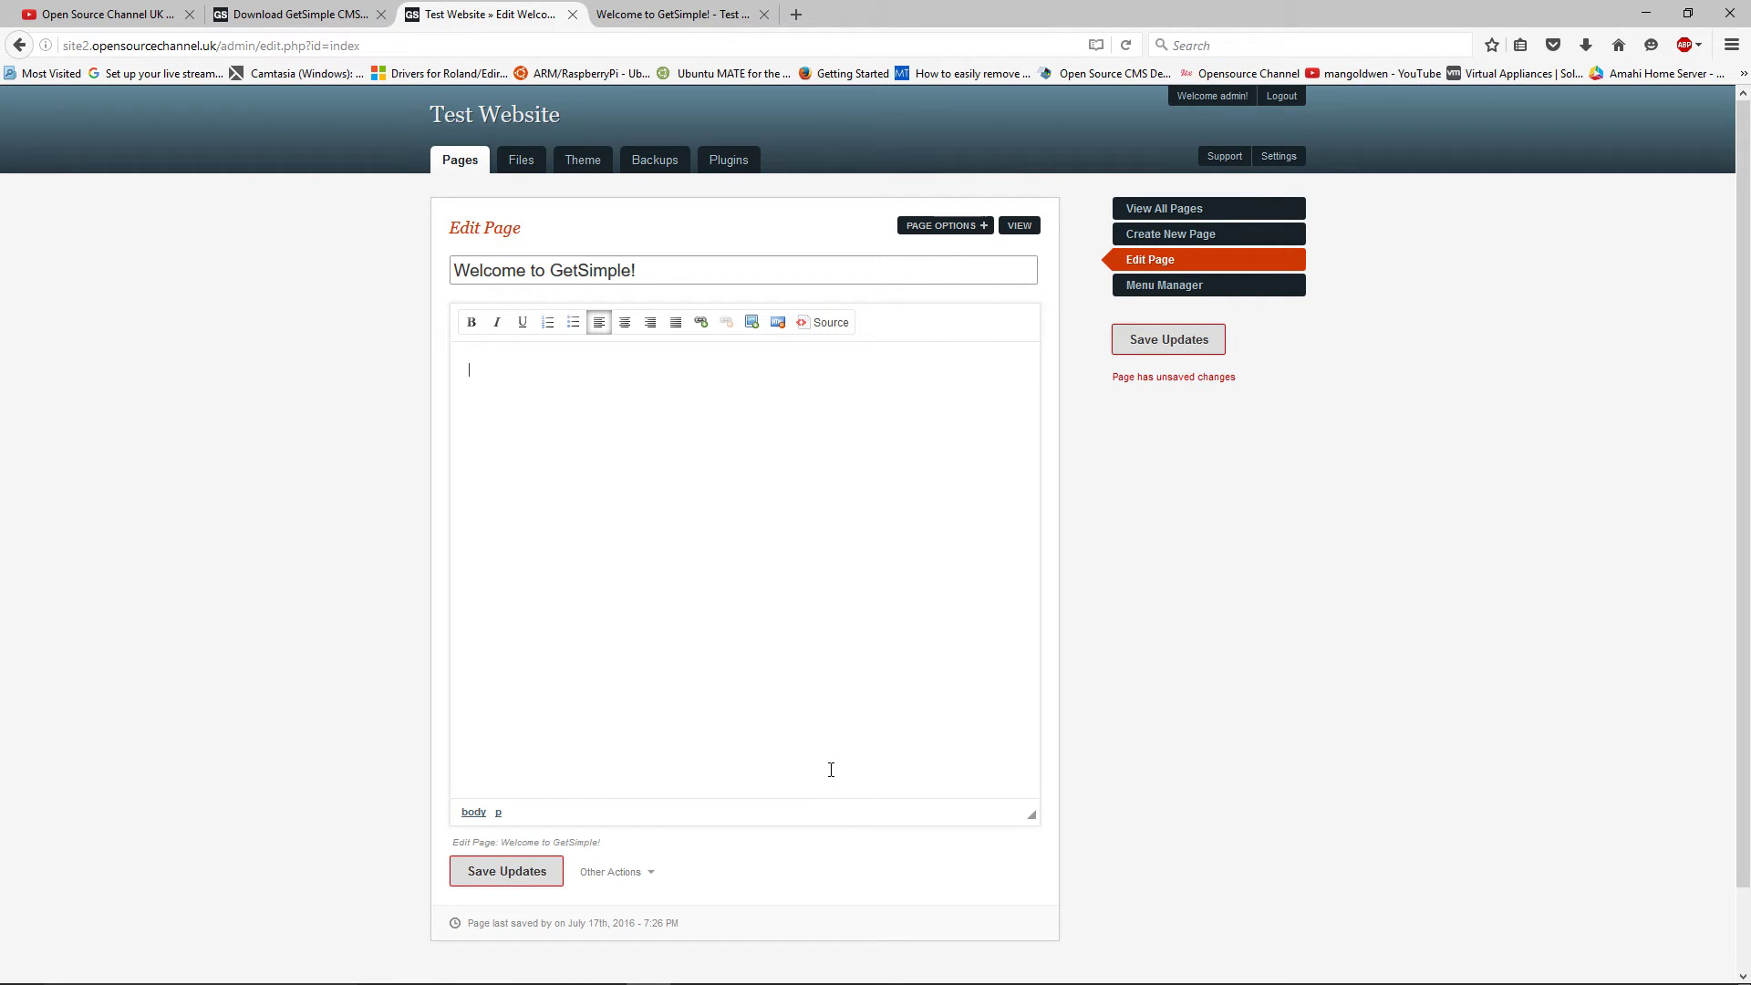
type("Welcome")
Make 'Welcome!!!' bold and centred, check the HTML source, and save the page
left_click_drag(562, 377, 438, 368)
left_click(473, 322)
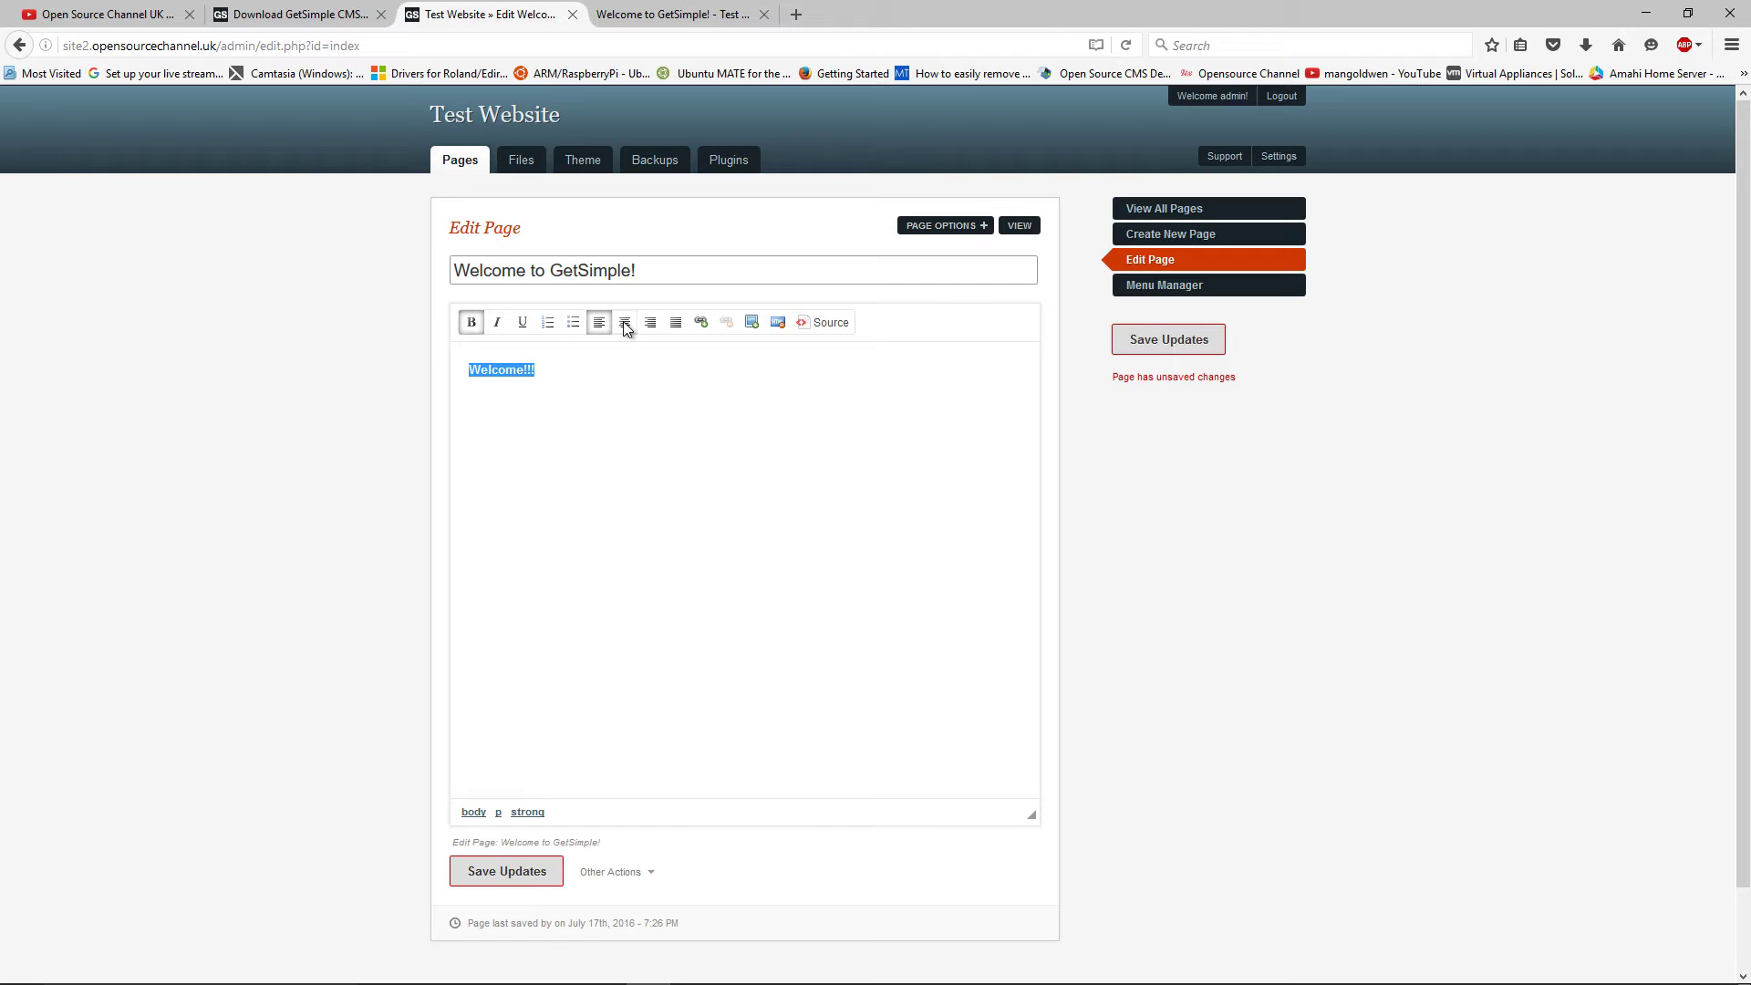
left_click(625, 322)
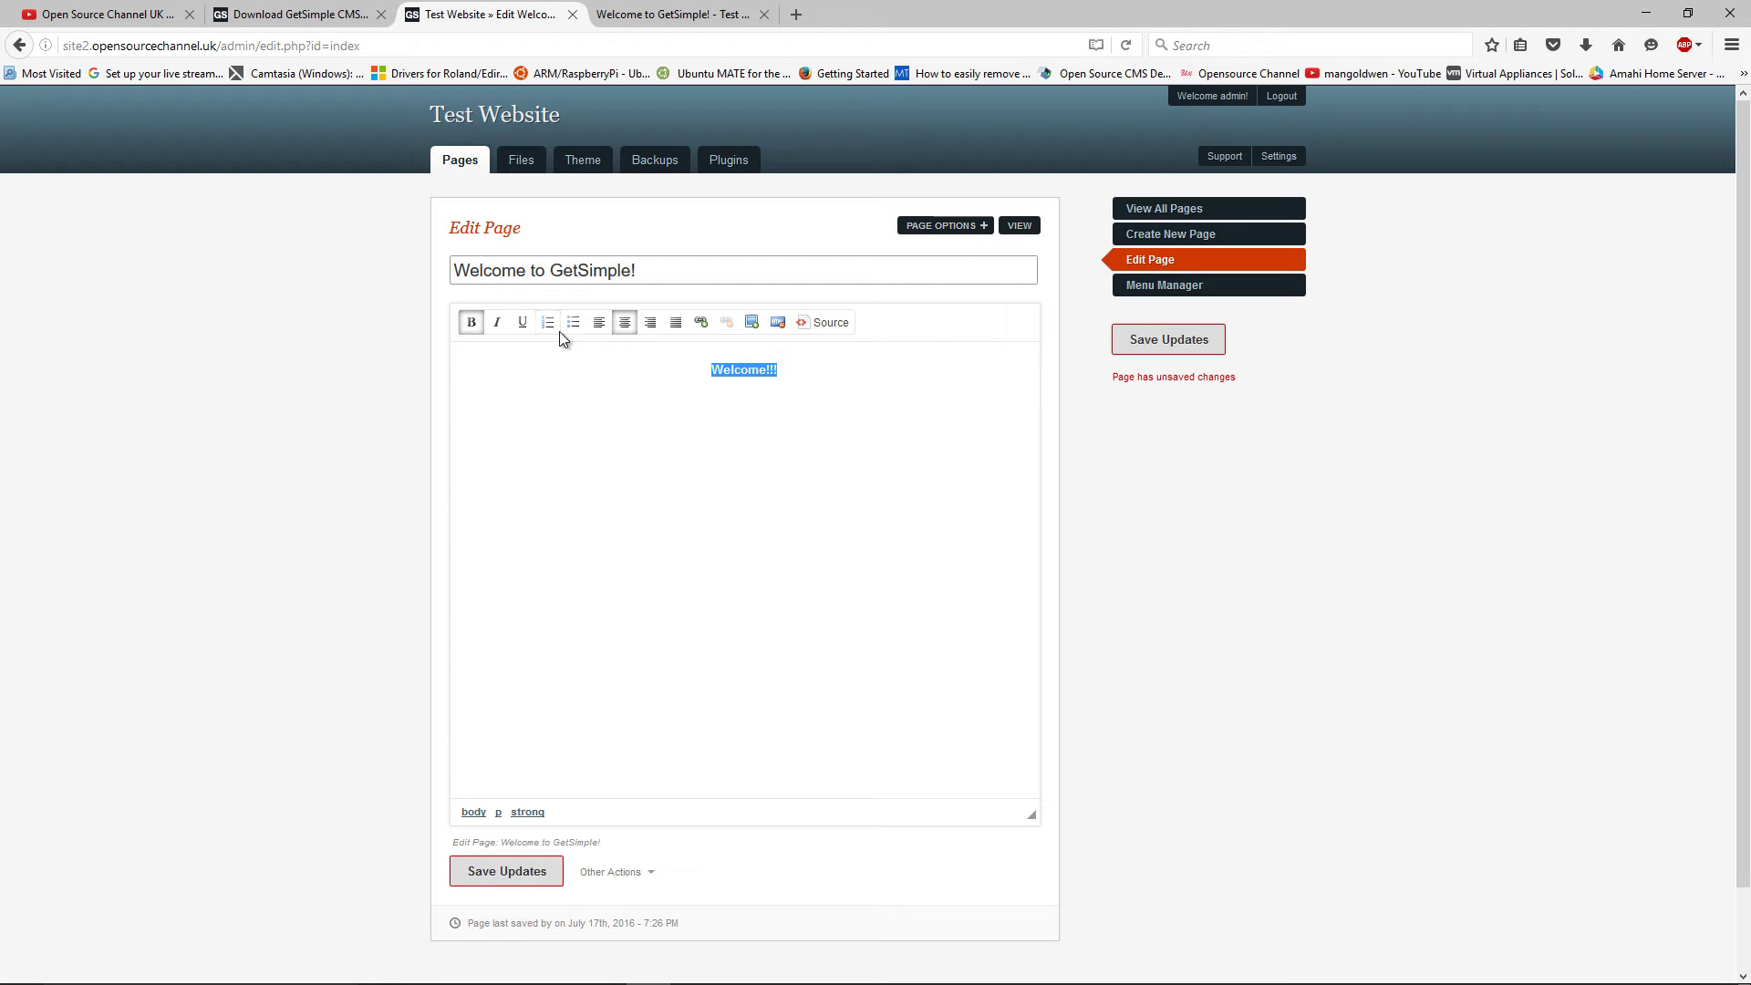
left_click(822, 323)
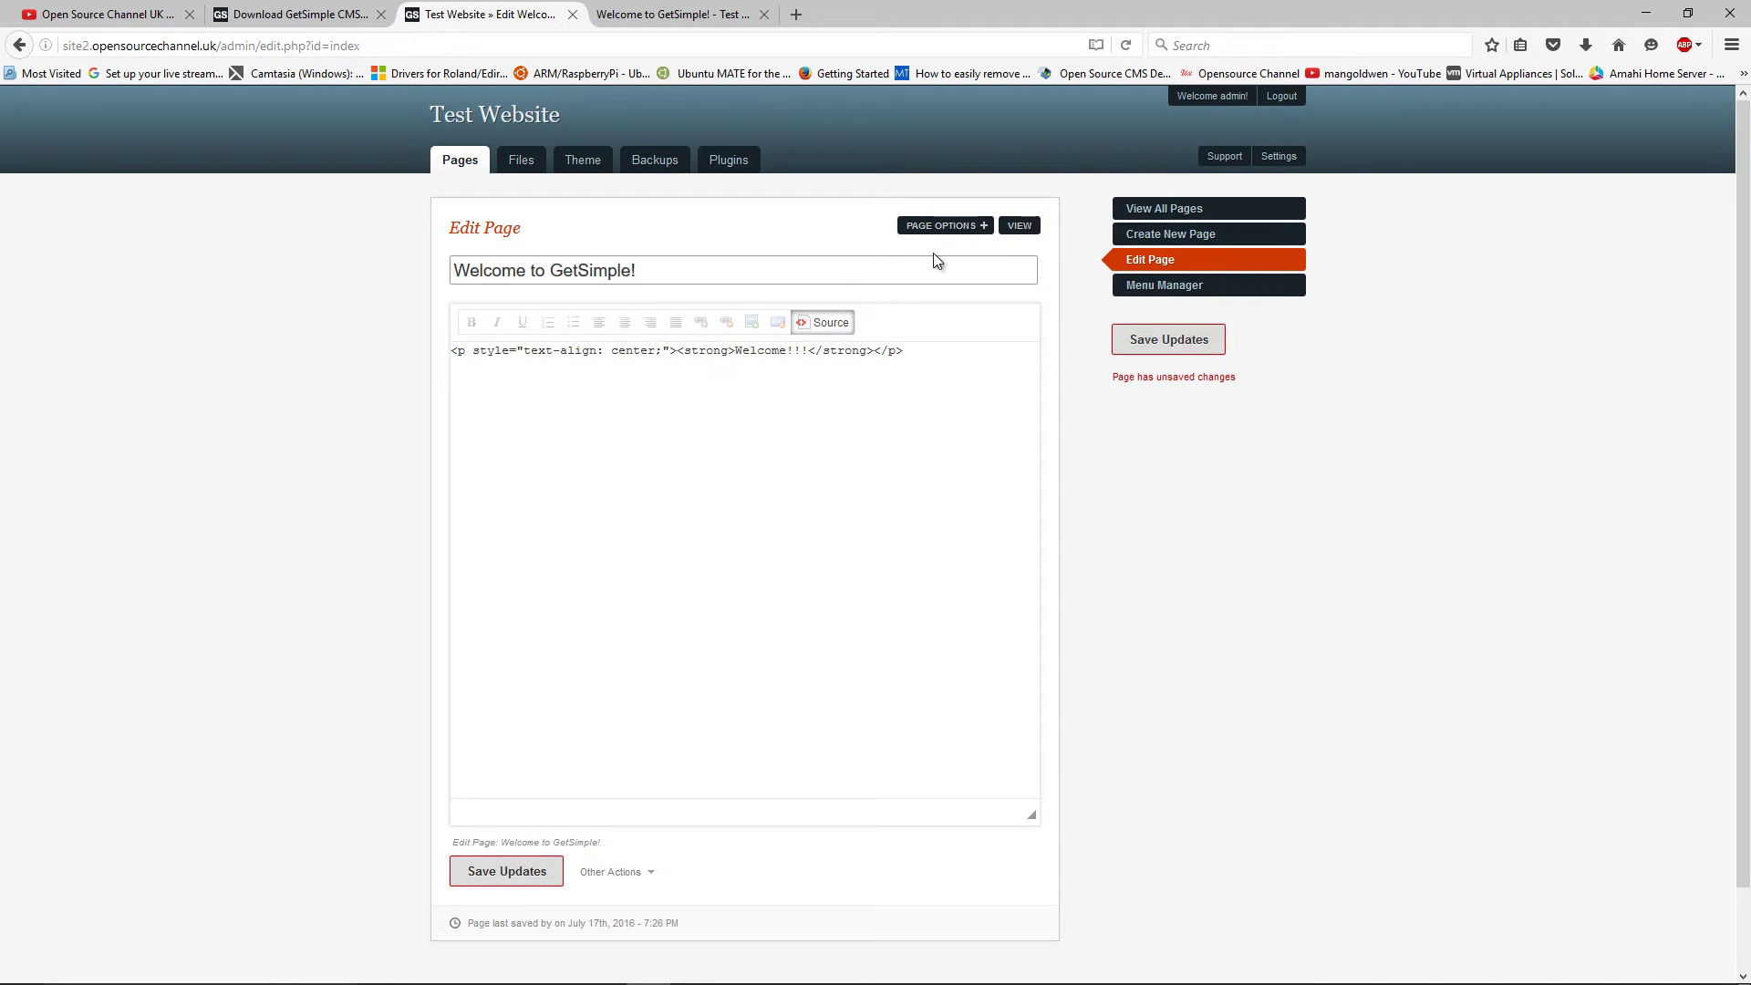
left_click(1171, 338)
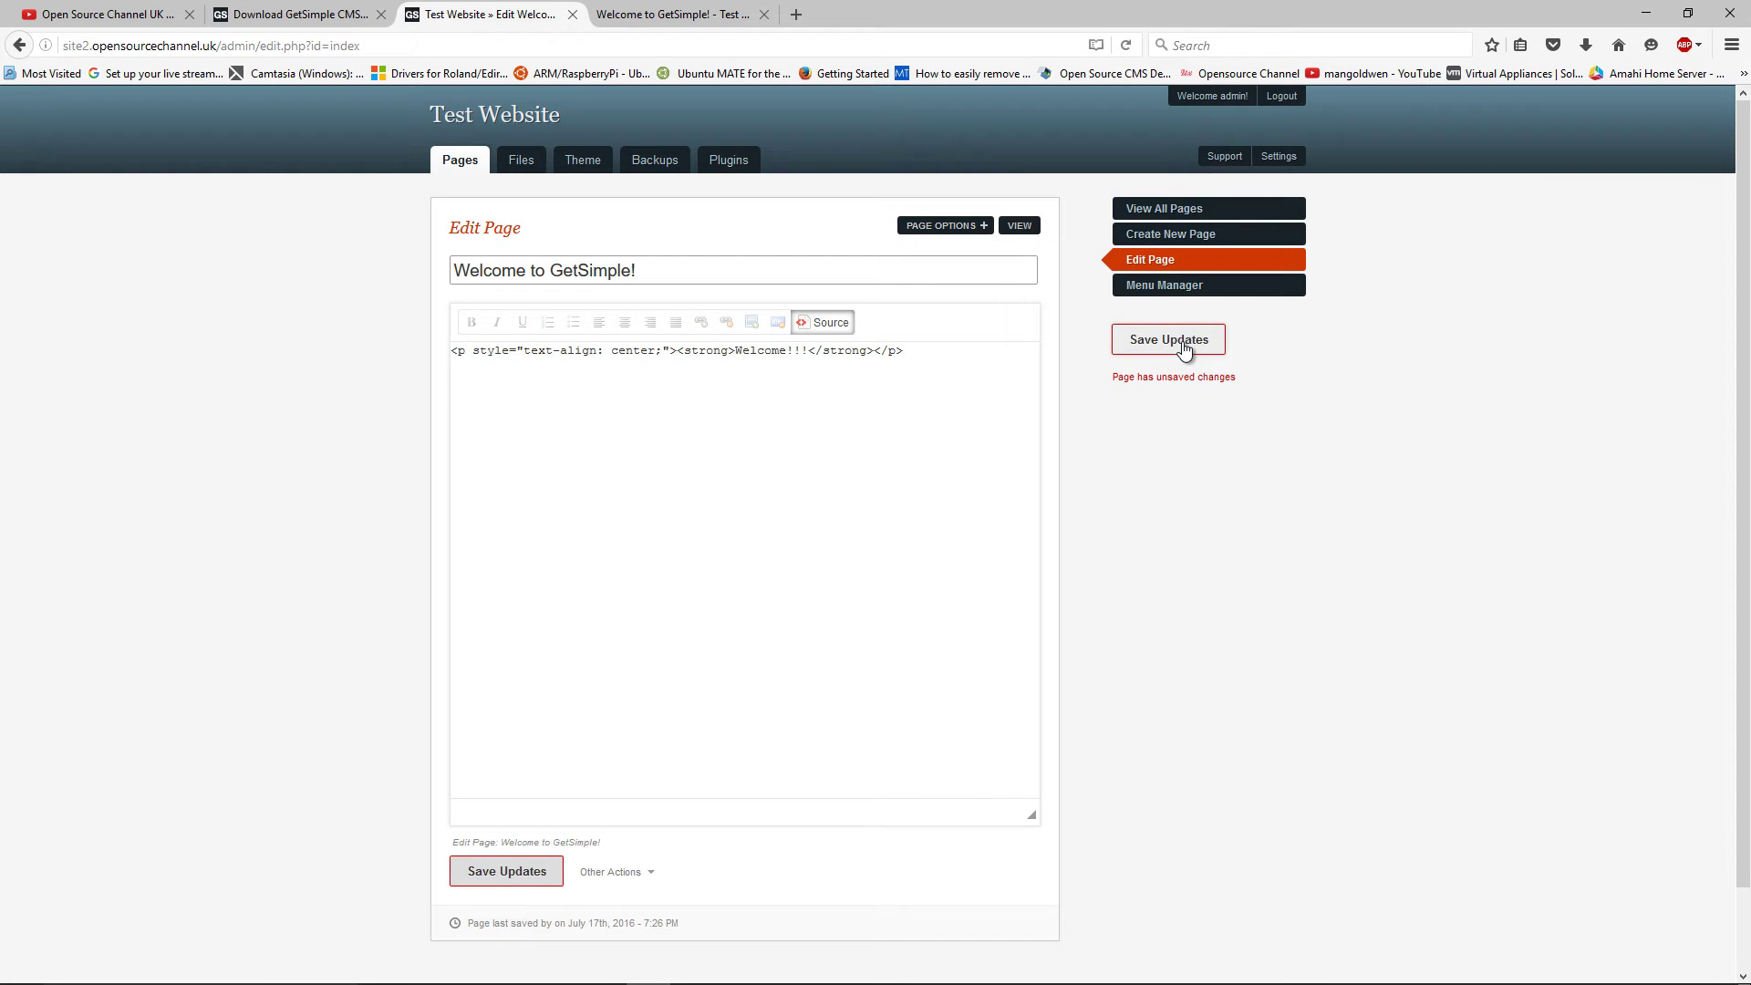
Reload the live site and confirm the new 'Welcome!!!' line under the 'Welcome to GetSimple!' heading
left_click(654, 15)
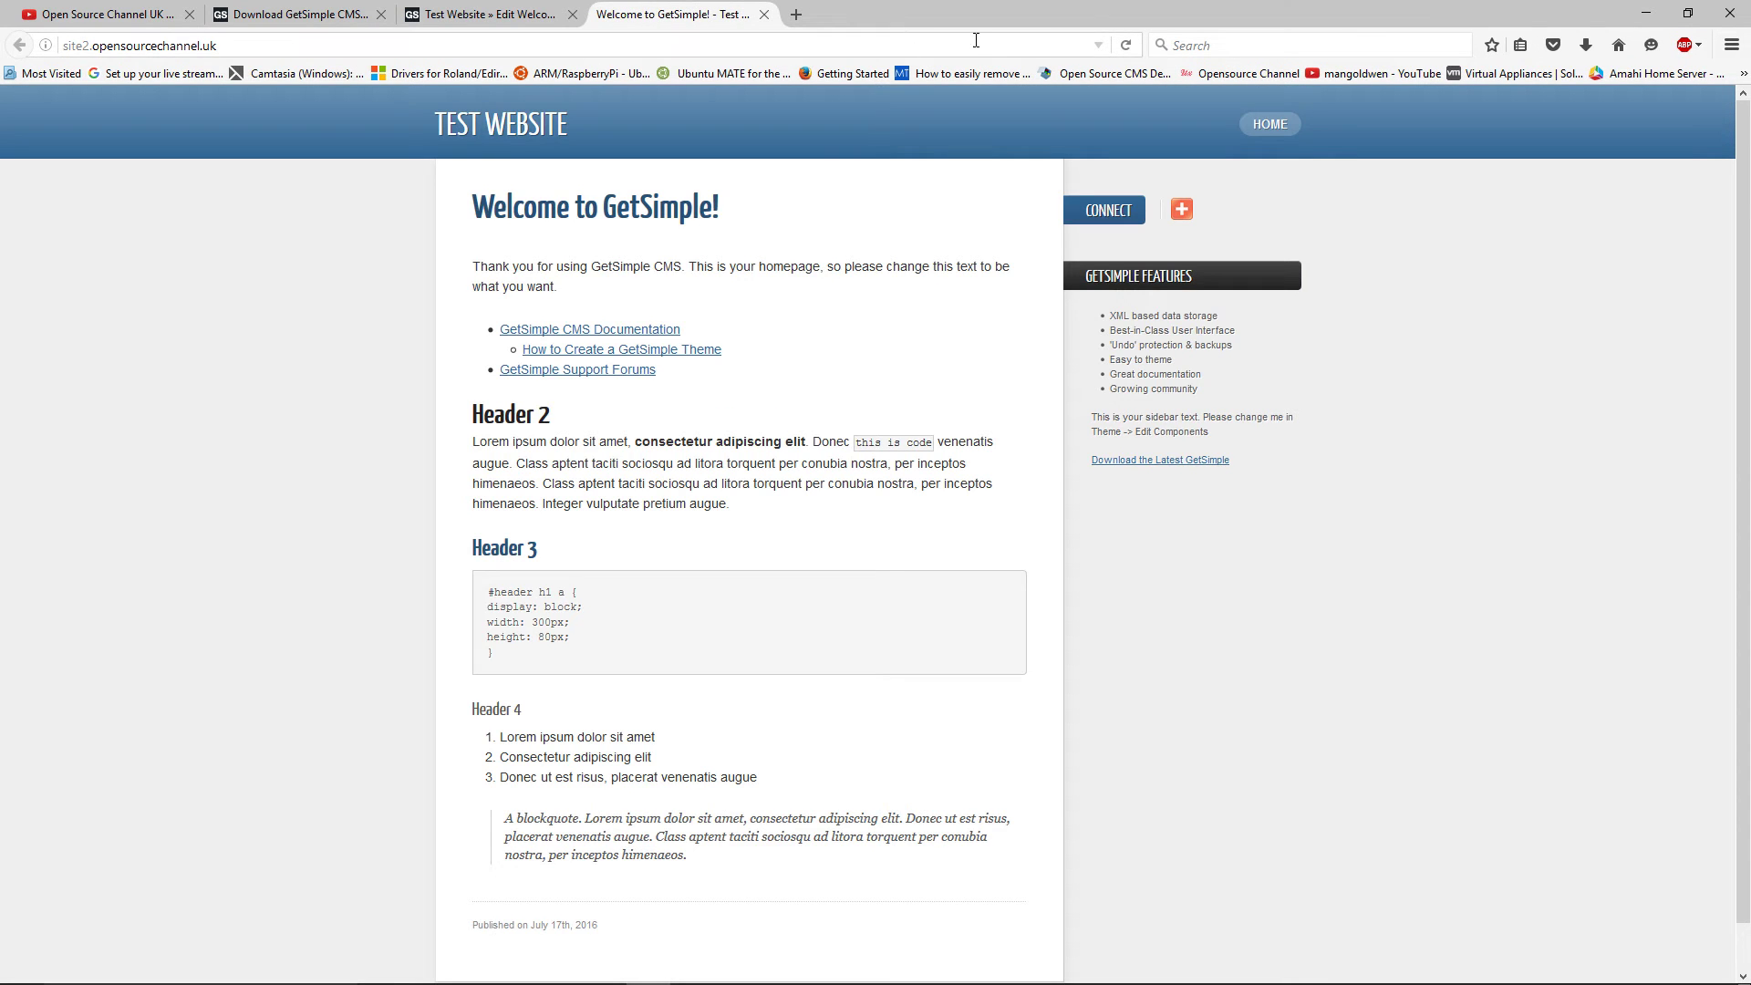
left_click(1124, 44)
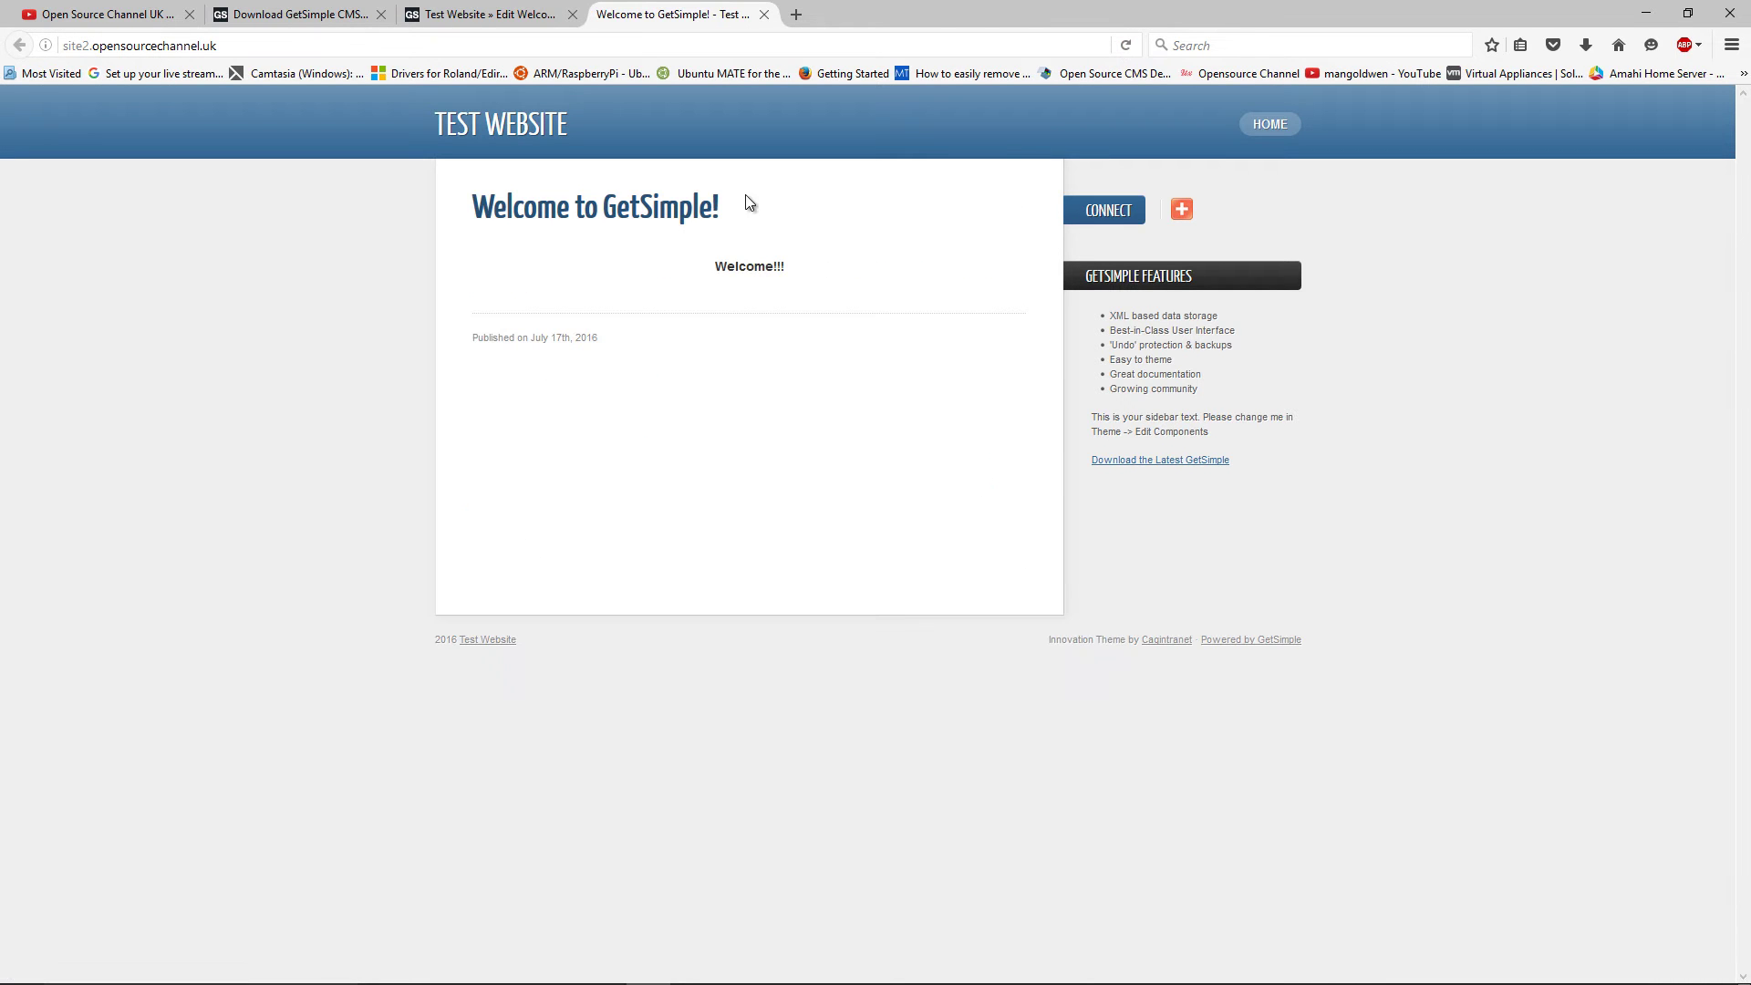
left_click_drag(712, 266, 806, 276)
left_click_drag(482, 208, 722, 206)
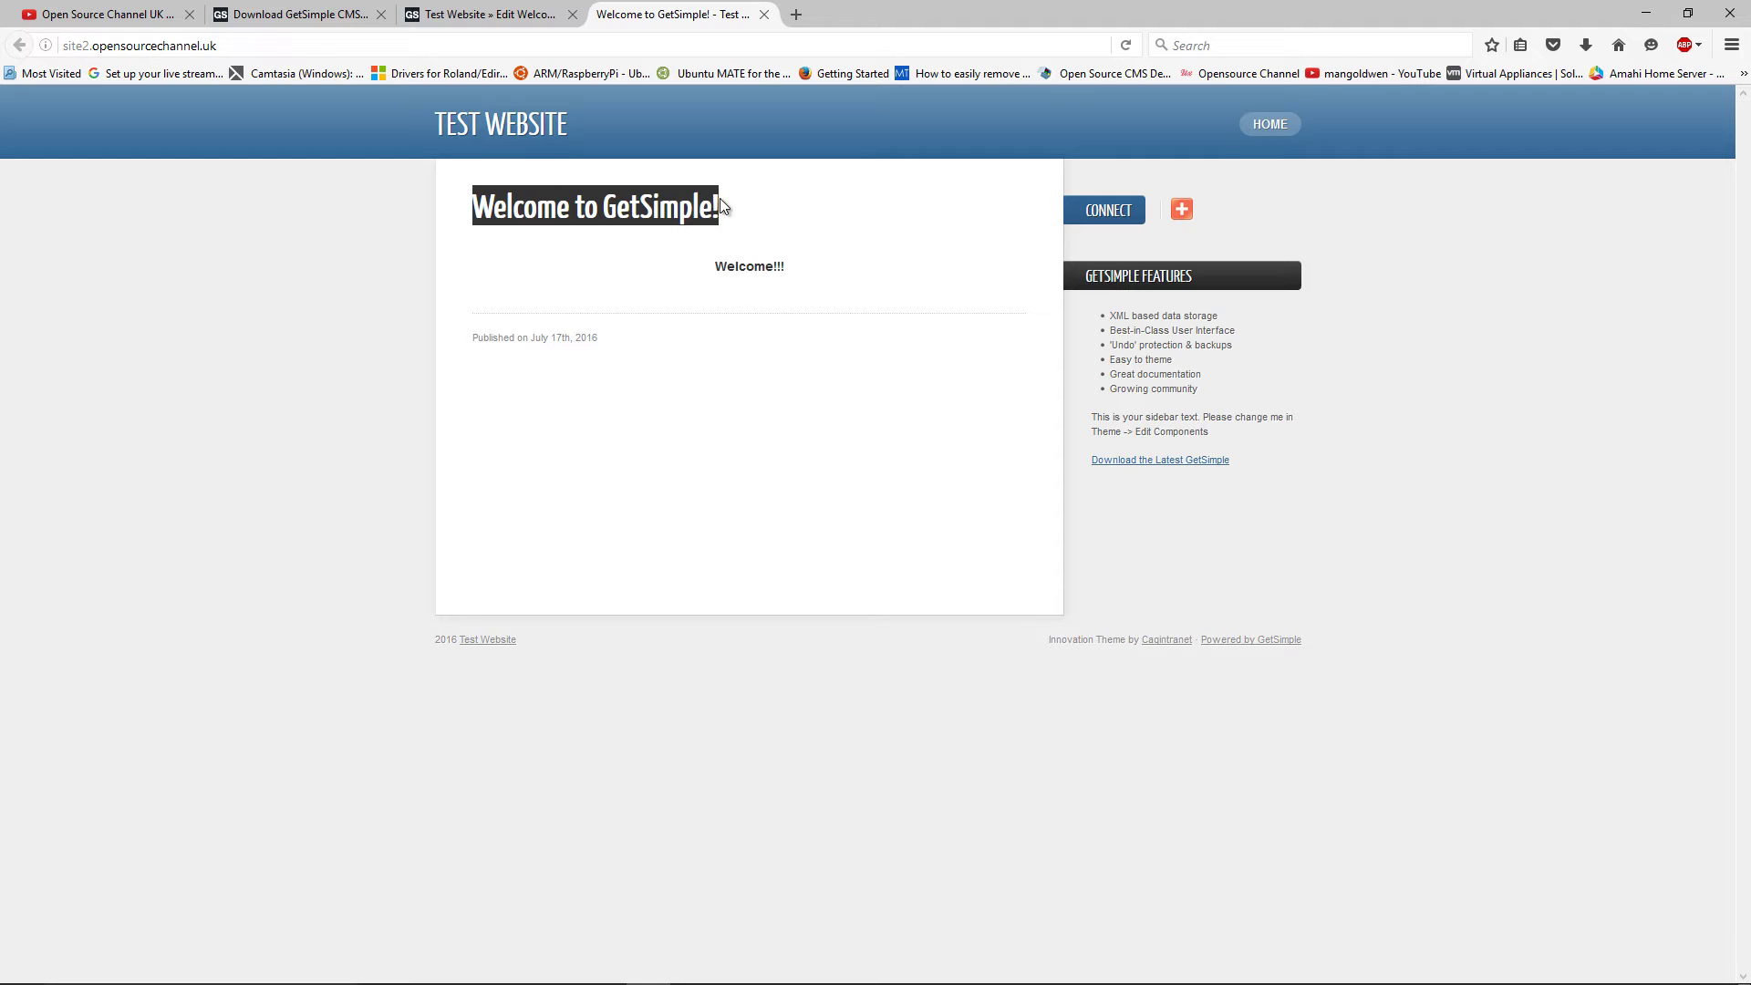
Back in the editor, replace the page title with 'Hello!!!'
left_click(522, 15)
left_click_drag(636, 313, 426, 330)
type("H")
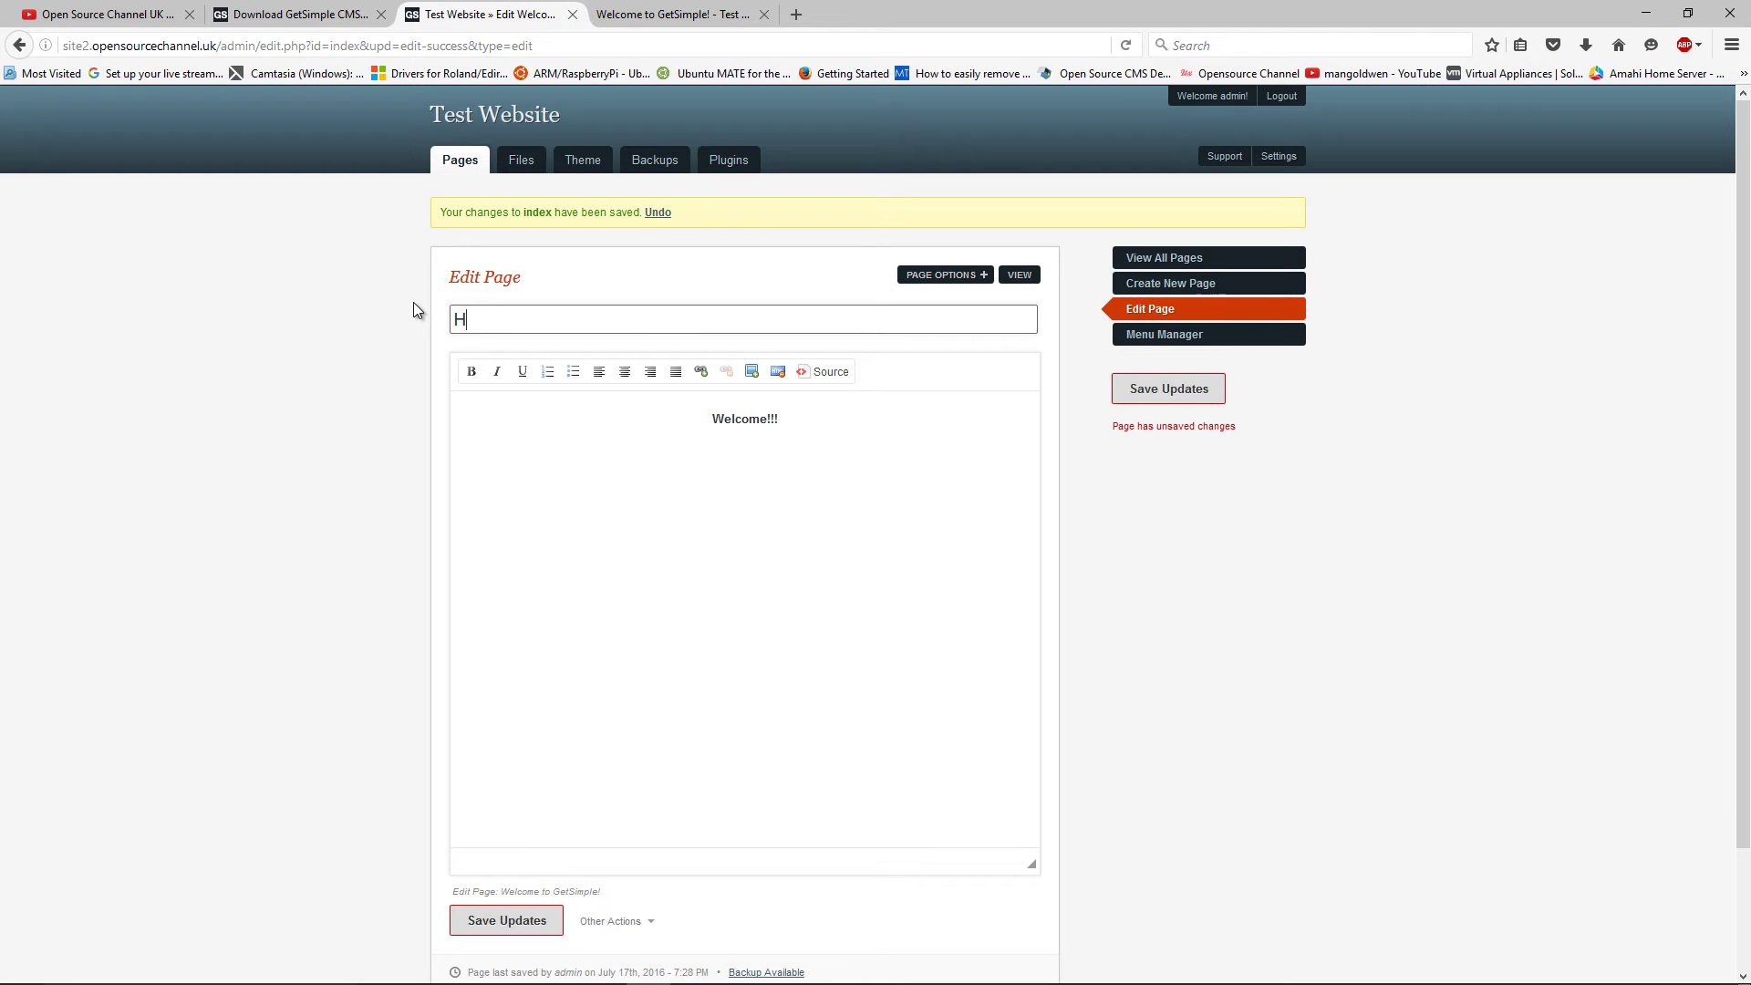
type("ello!!!")
Save the 'Hello!!!' title and review page options: Normal visibility, no parent, available templates
left_click(1186, 390)
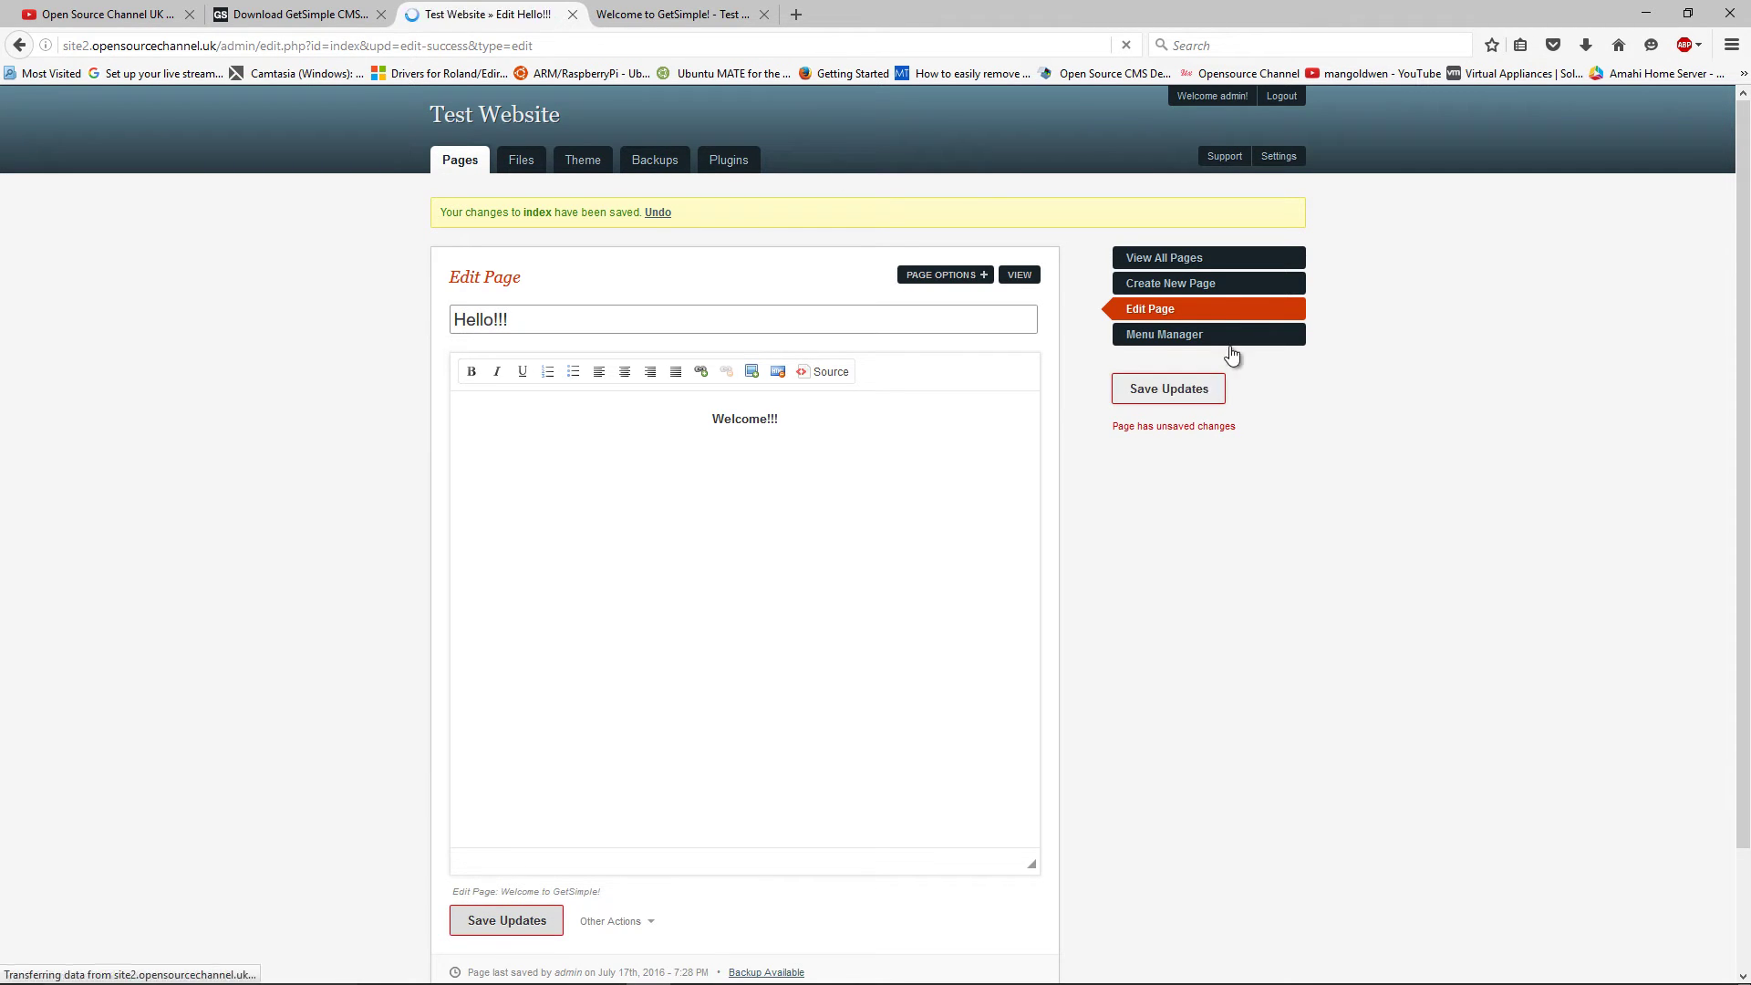
left_click(954, 278)
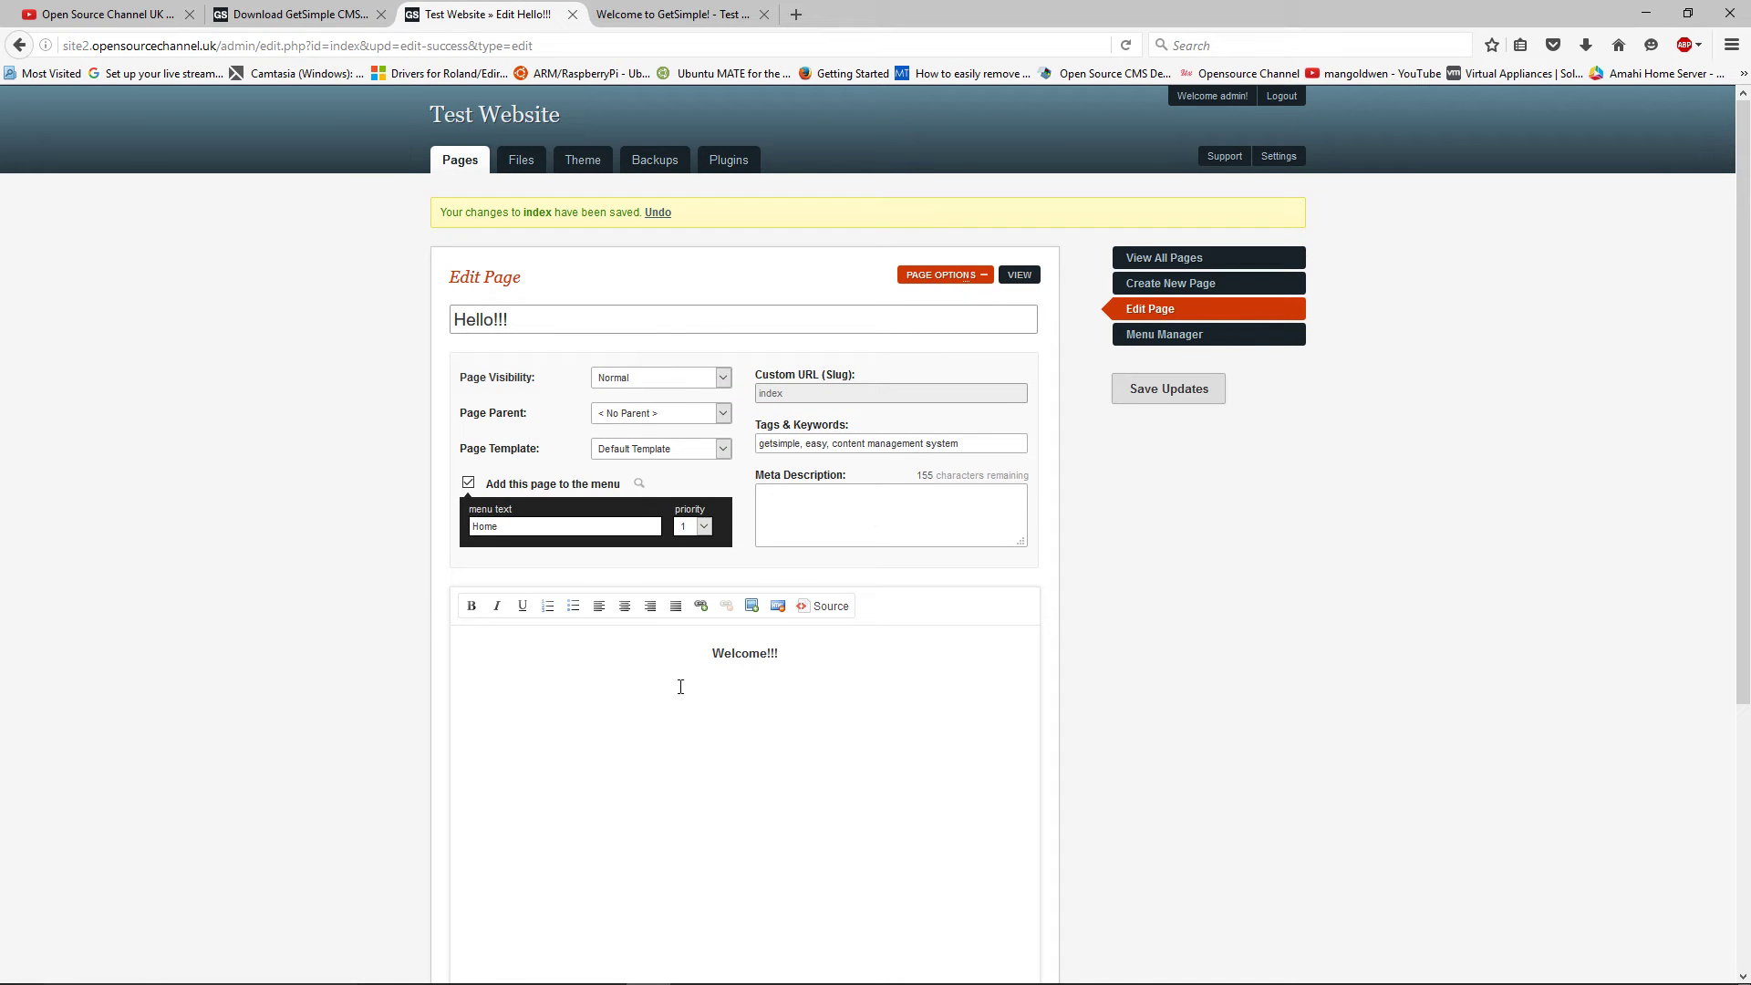
left_click(704, 385)
left_click(768, 364)
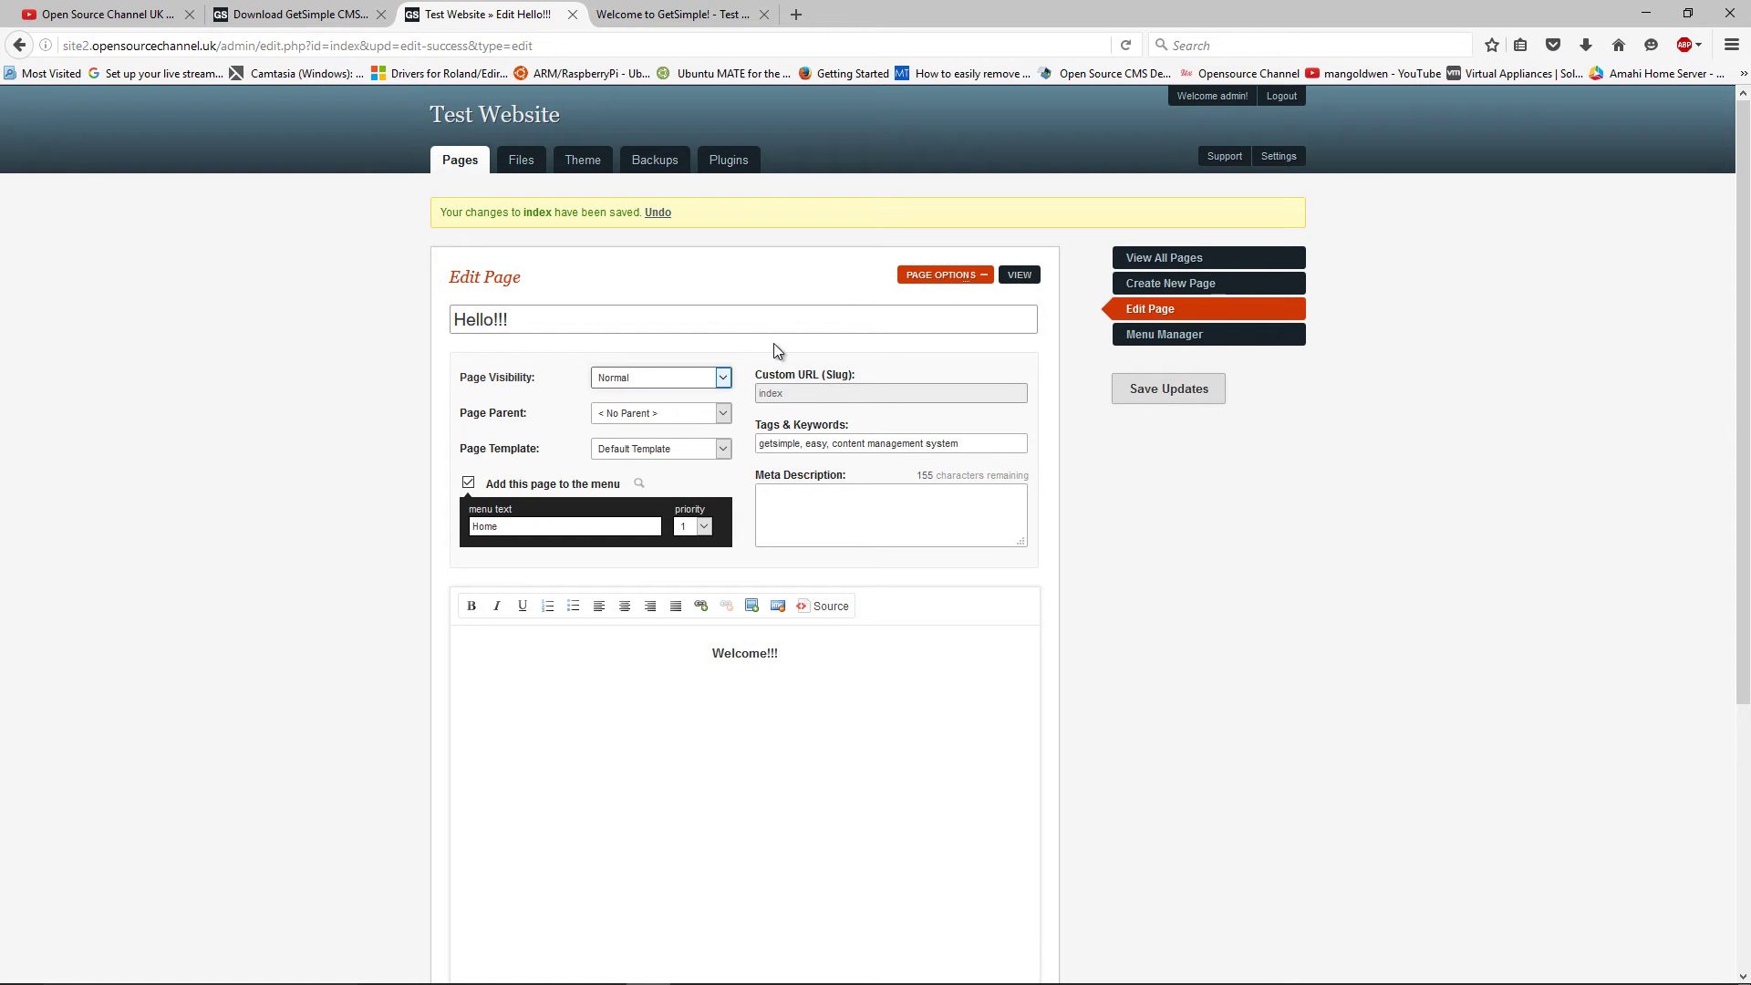
left_click(696, 415)
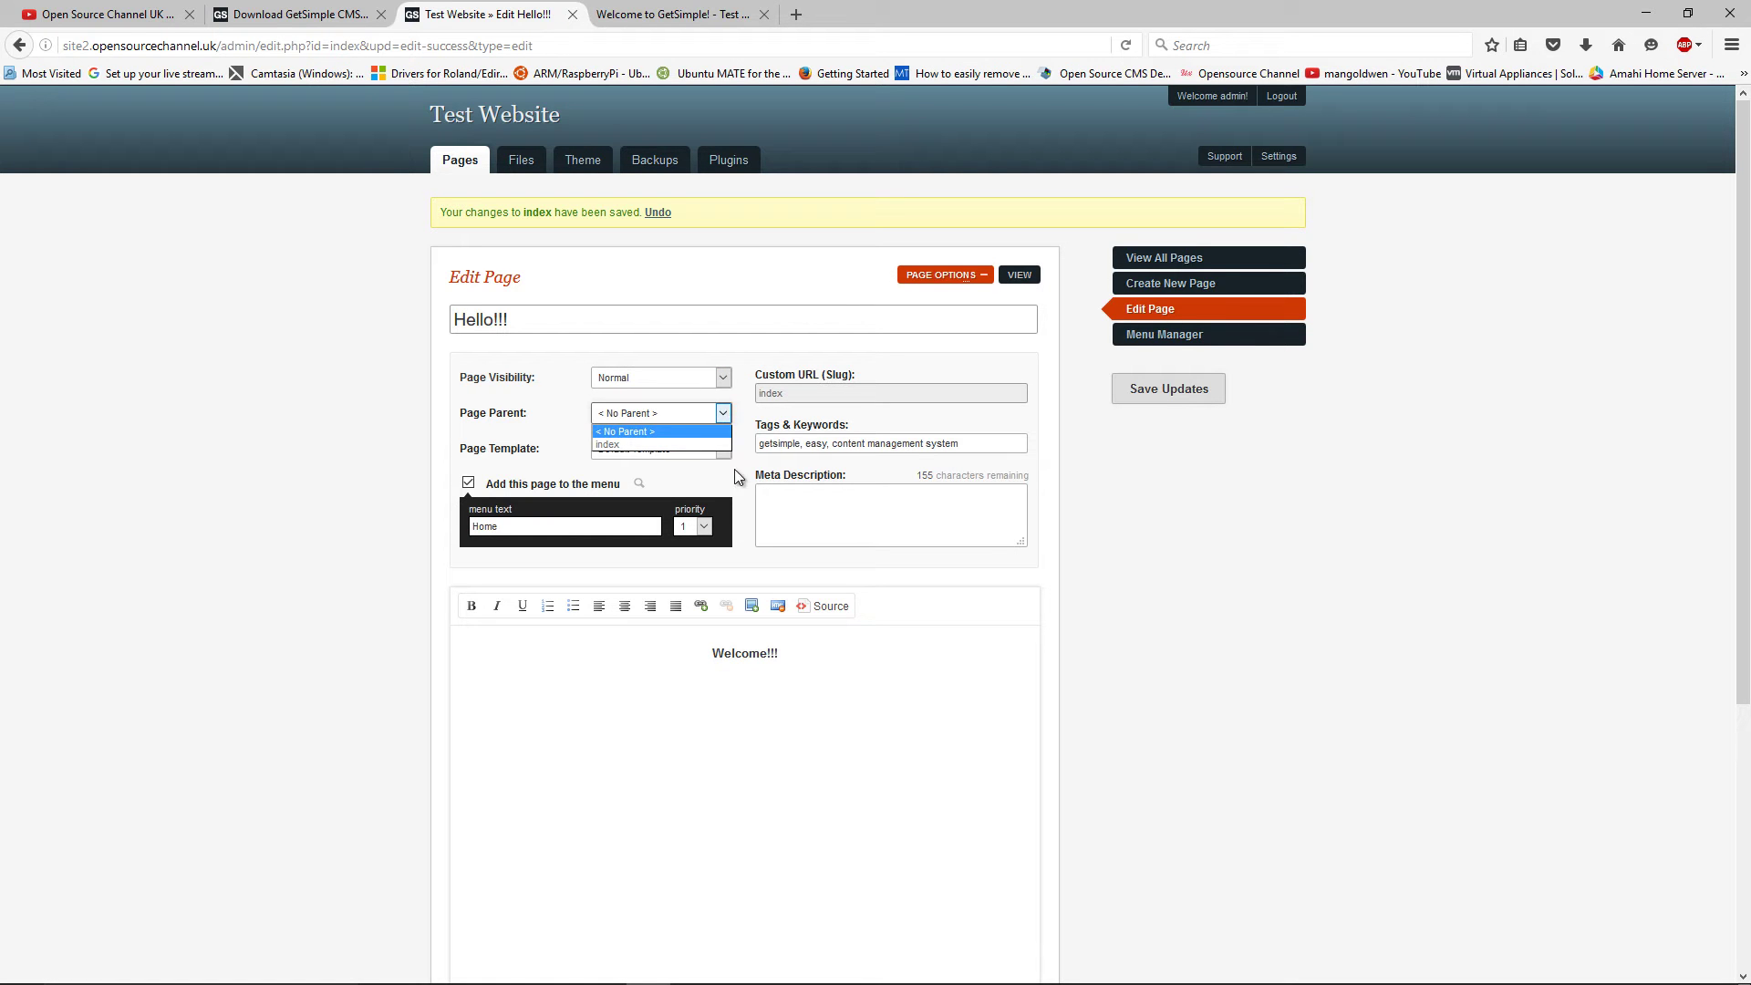
left_click(754, 555)
left_click(716, 454)
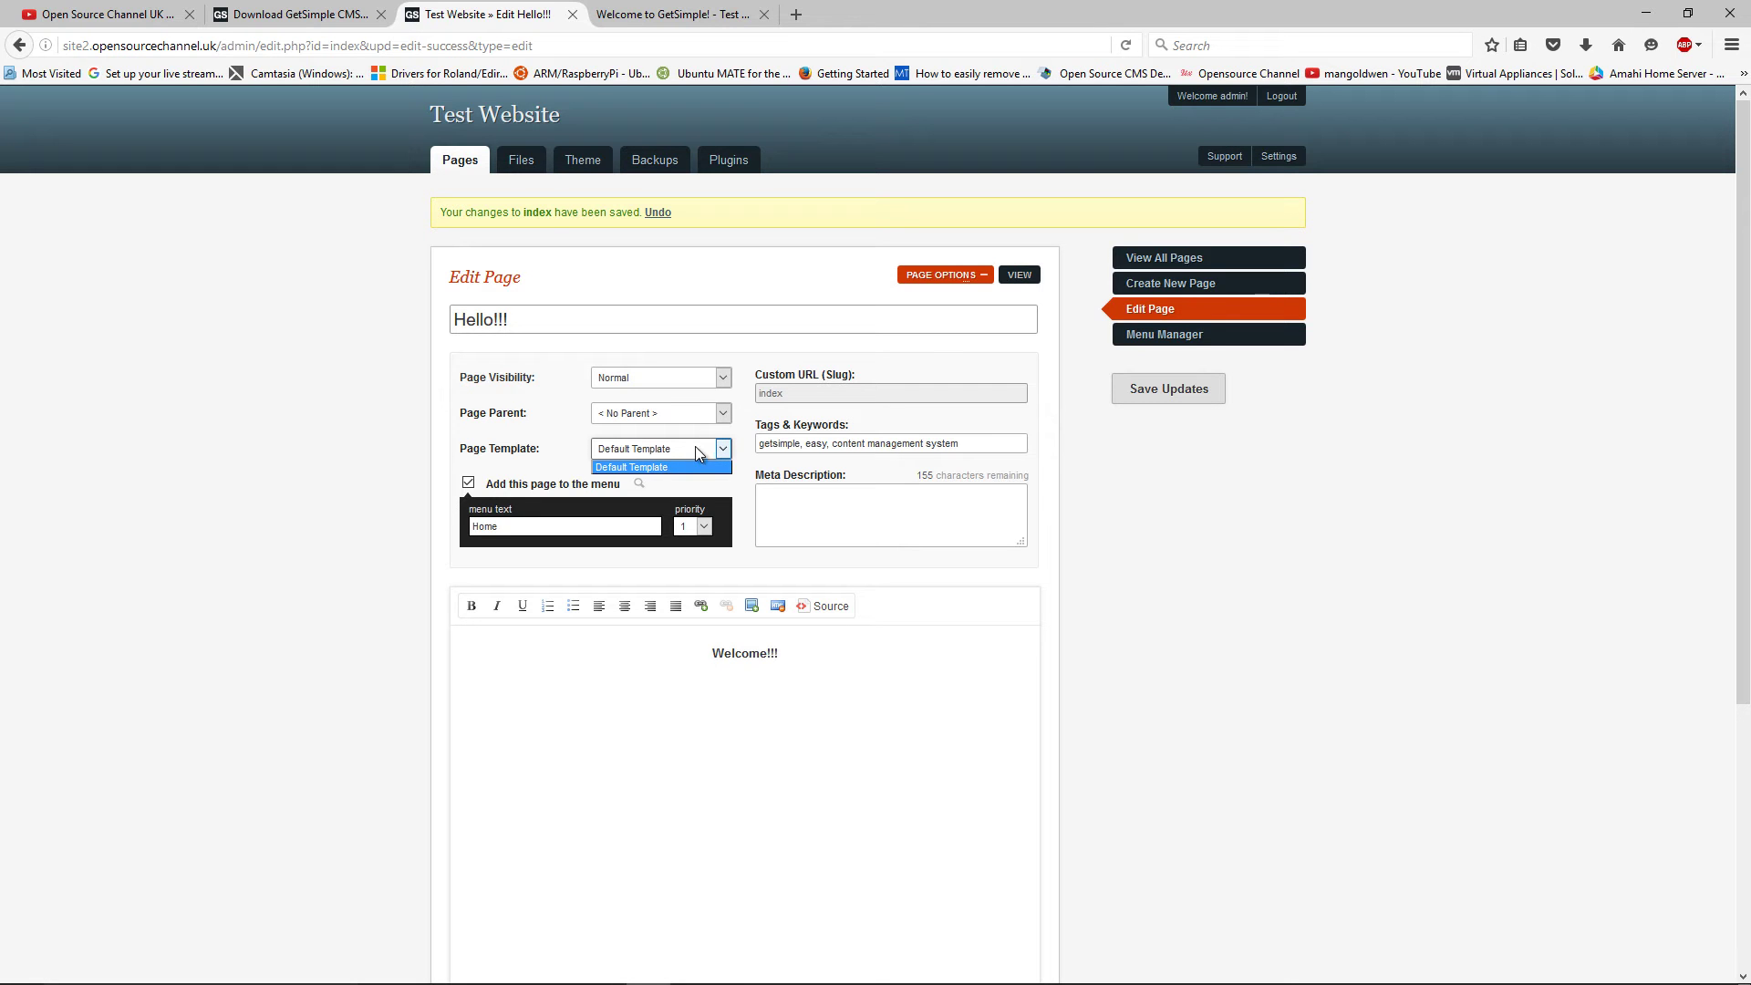
Select and activate the Cardinal theme in the Theme settings
left_click(583, 174)
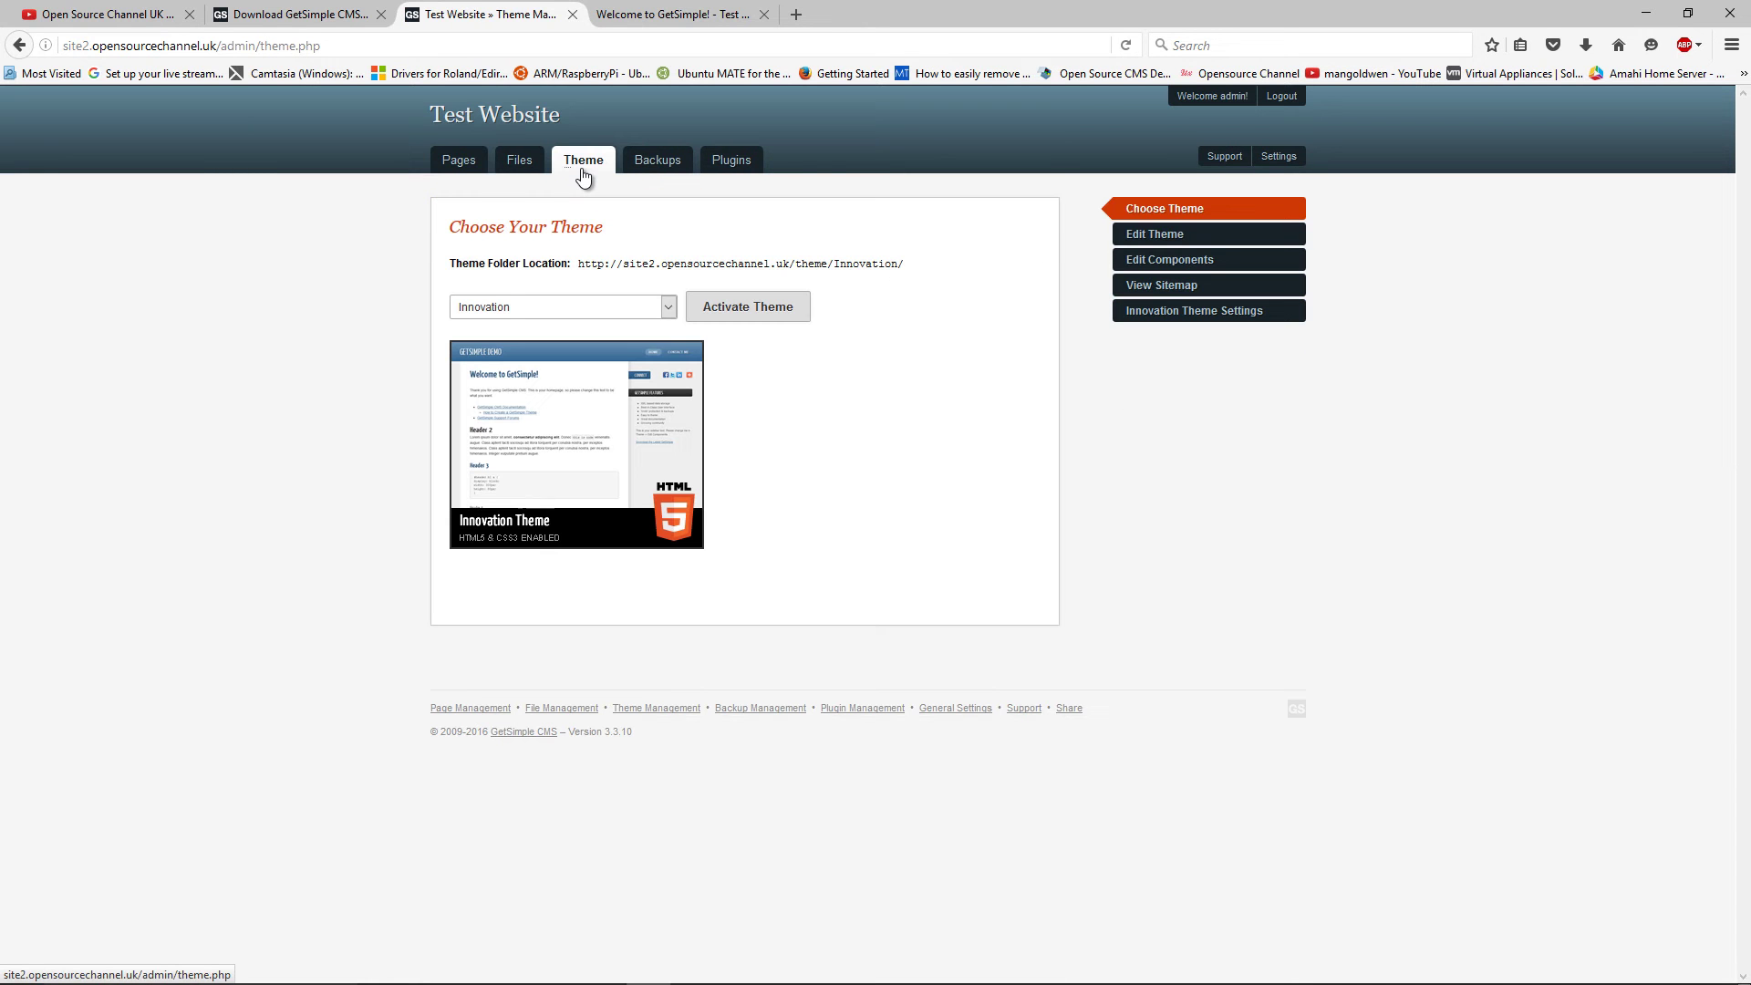
left_click(642, 307)
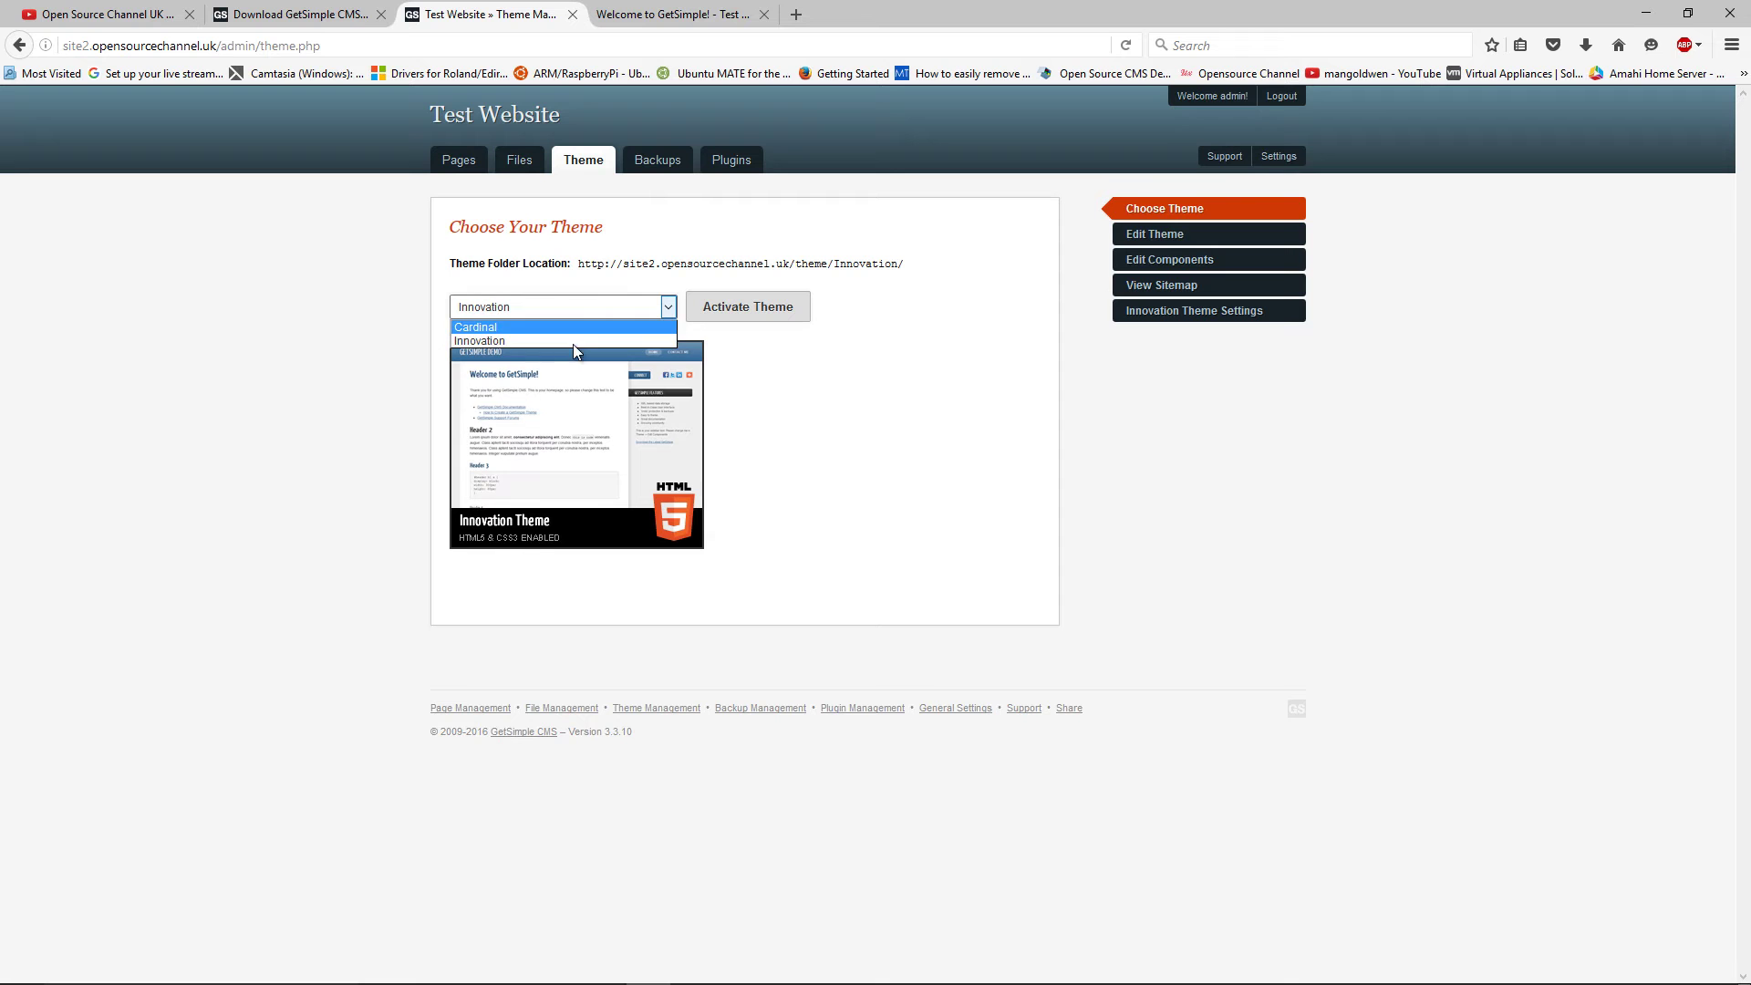
left_click(589, 324)
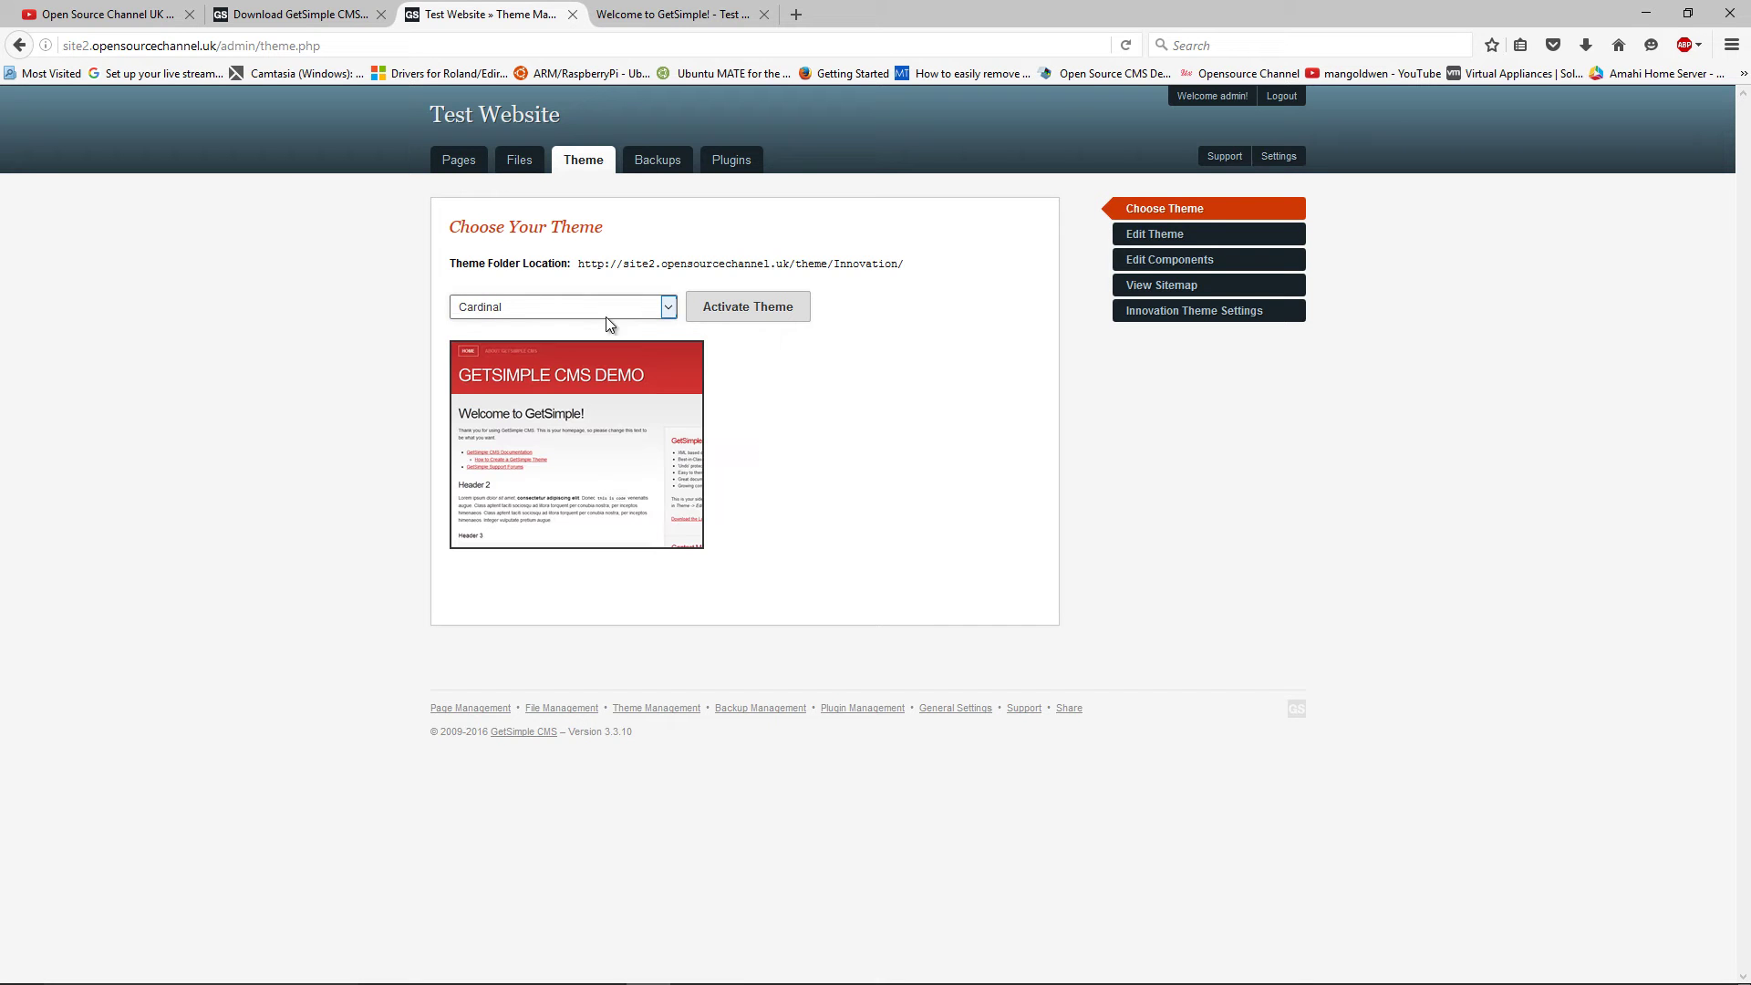
left_click(718, 312)
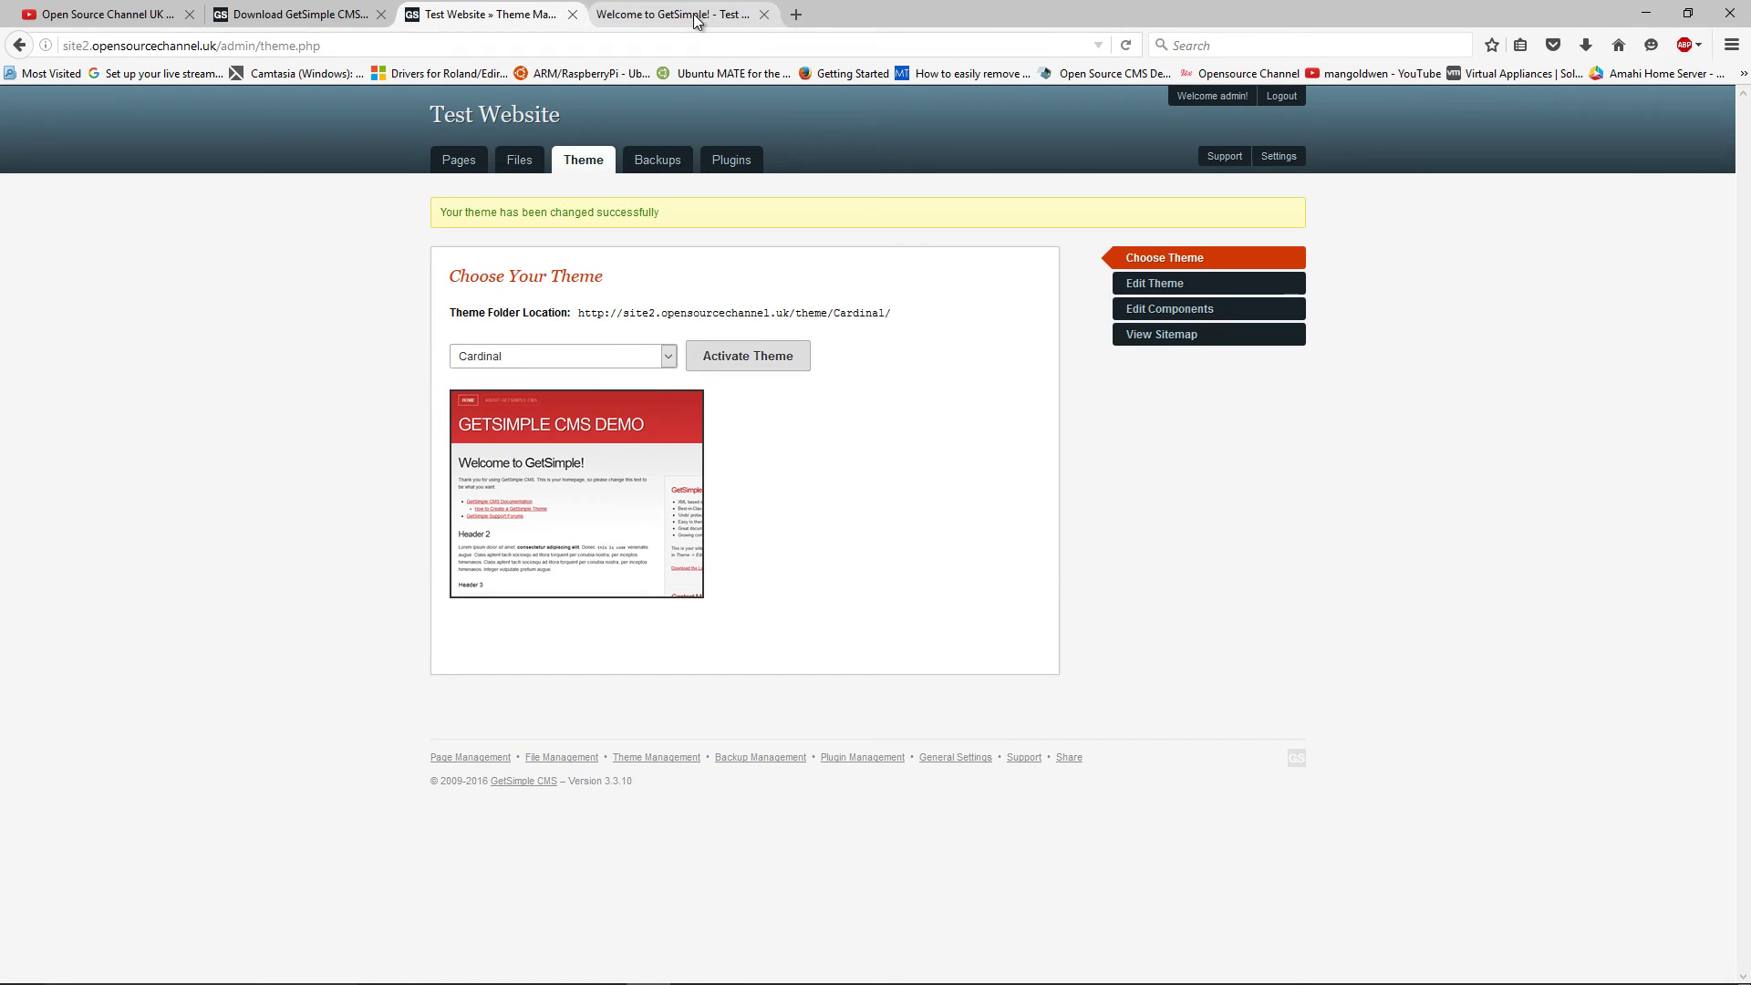
Reload the live site in the Cardinal theme, then return to the GetSimple download page
left_click(696, 15)
left_click(1127, 45)
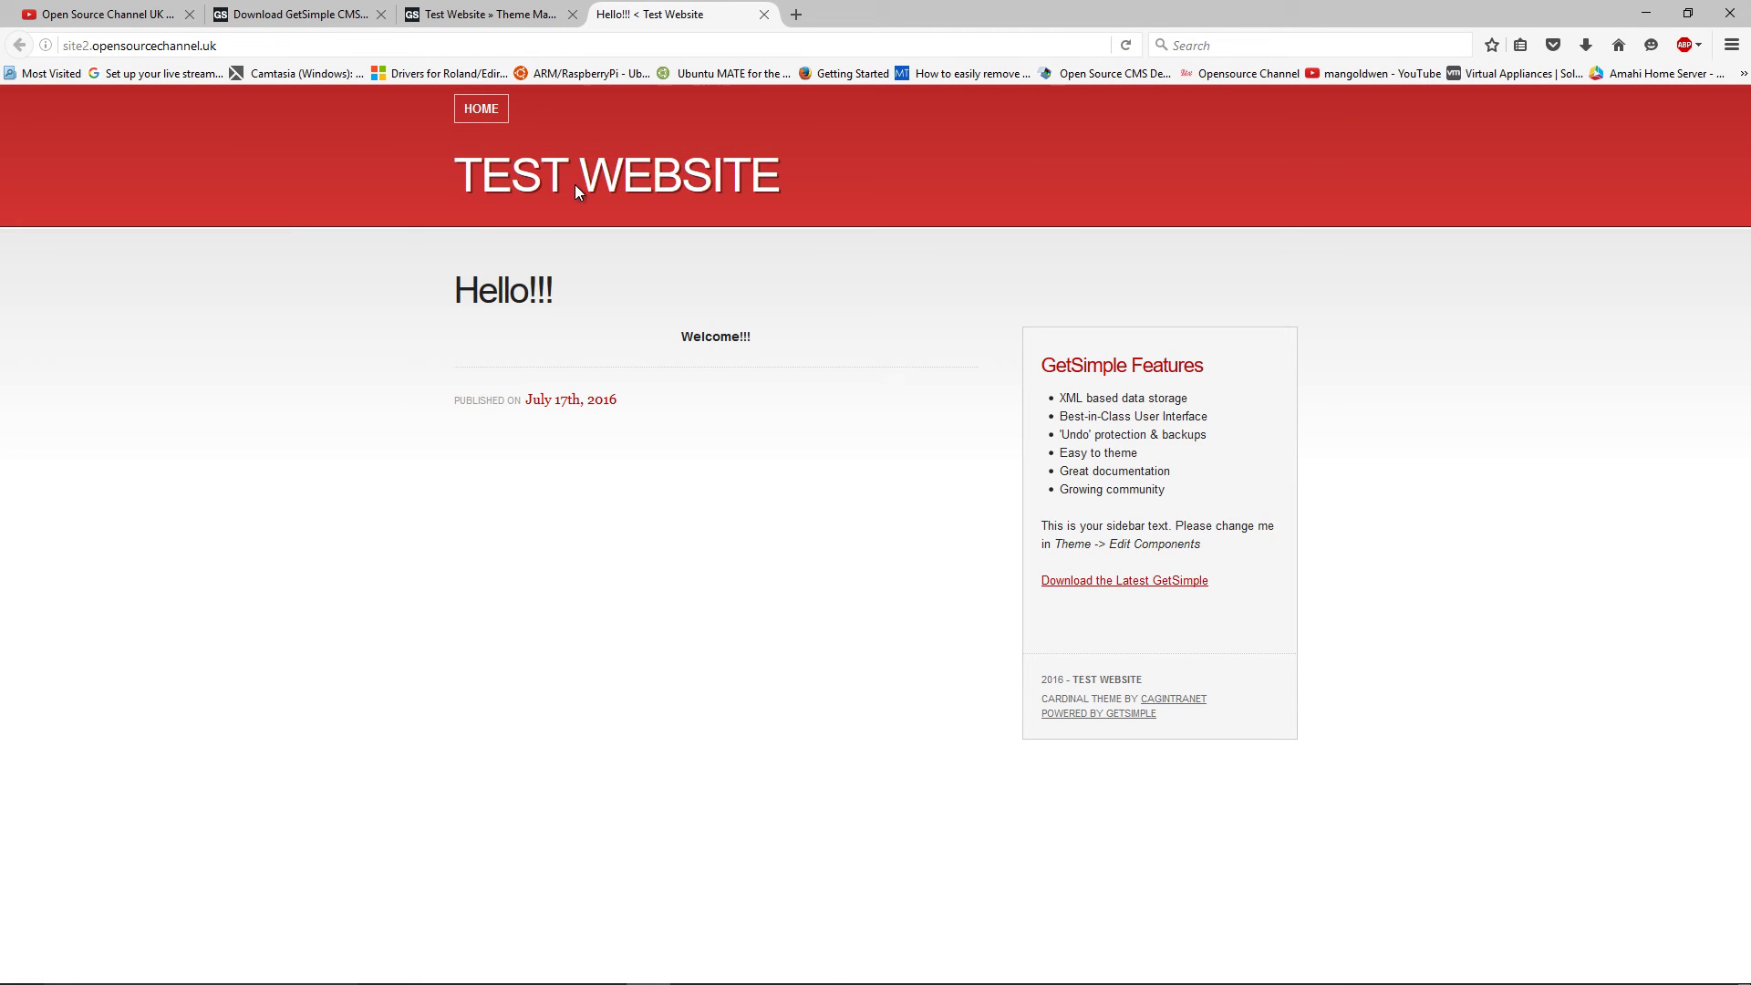
left_click(310, 17)
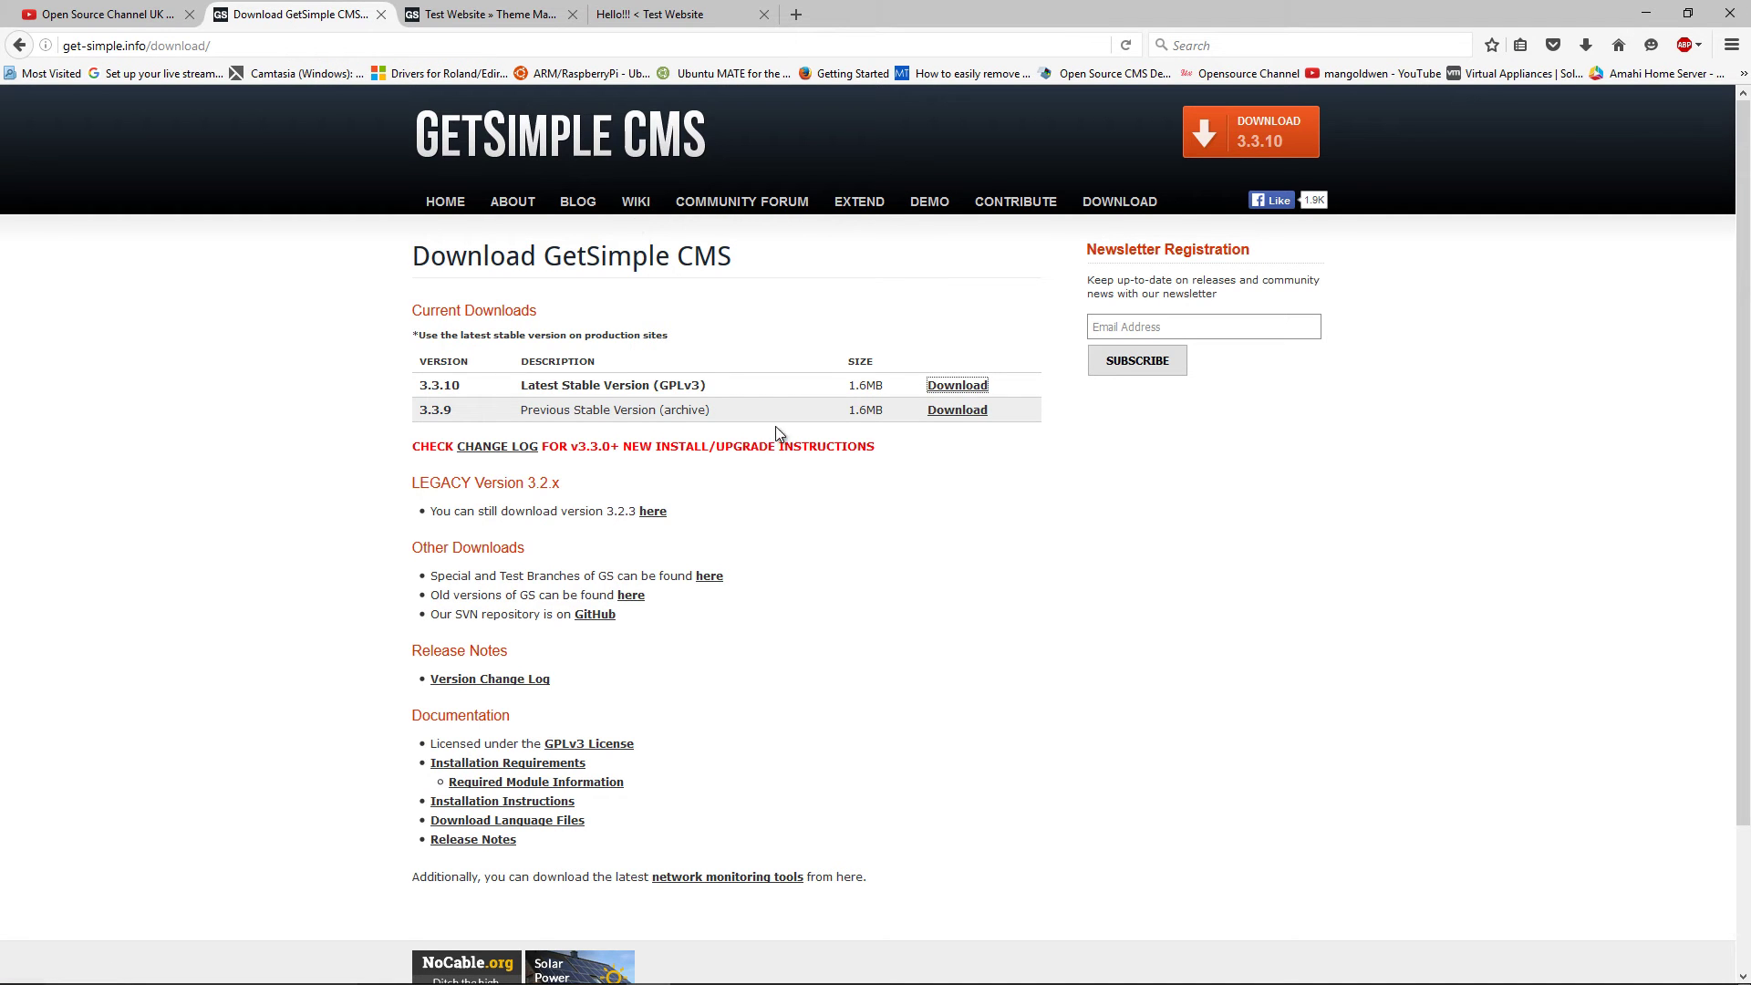
Go to the GetSimple documentation wiki and open its 'How to Install GetSimple Plugins' page
scroll(773, 467, "down", 3)
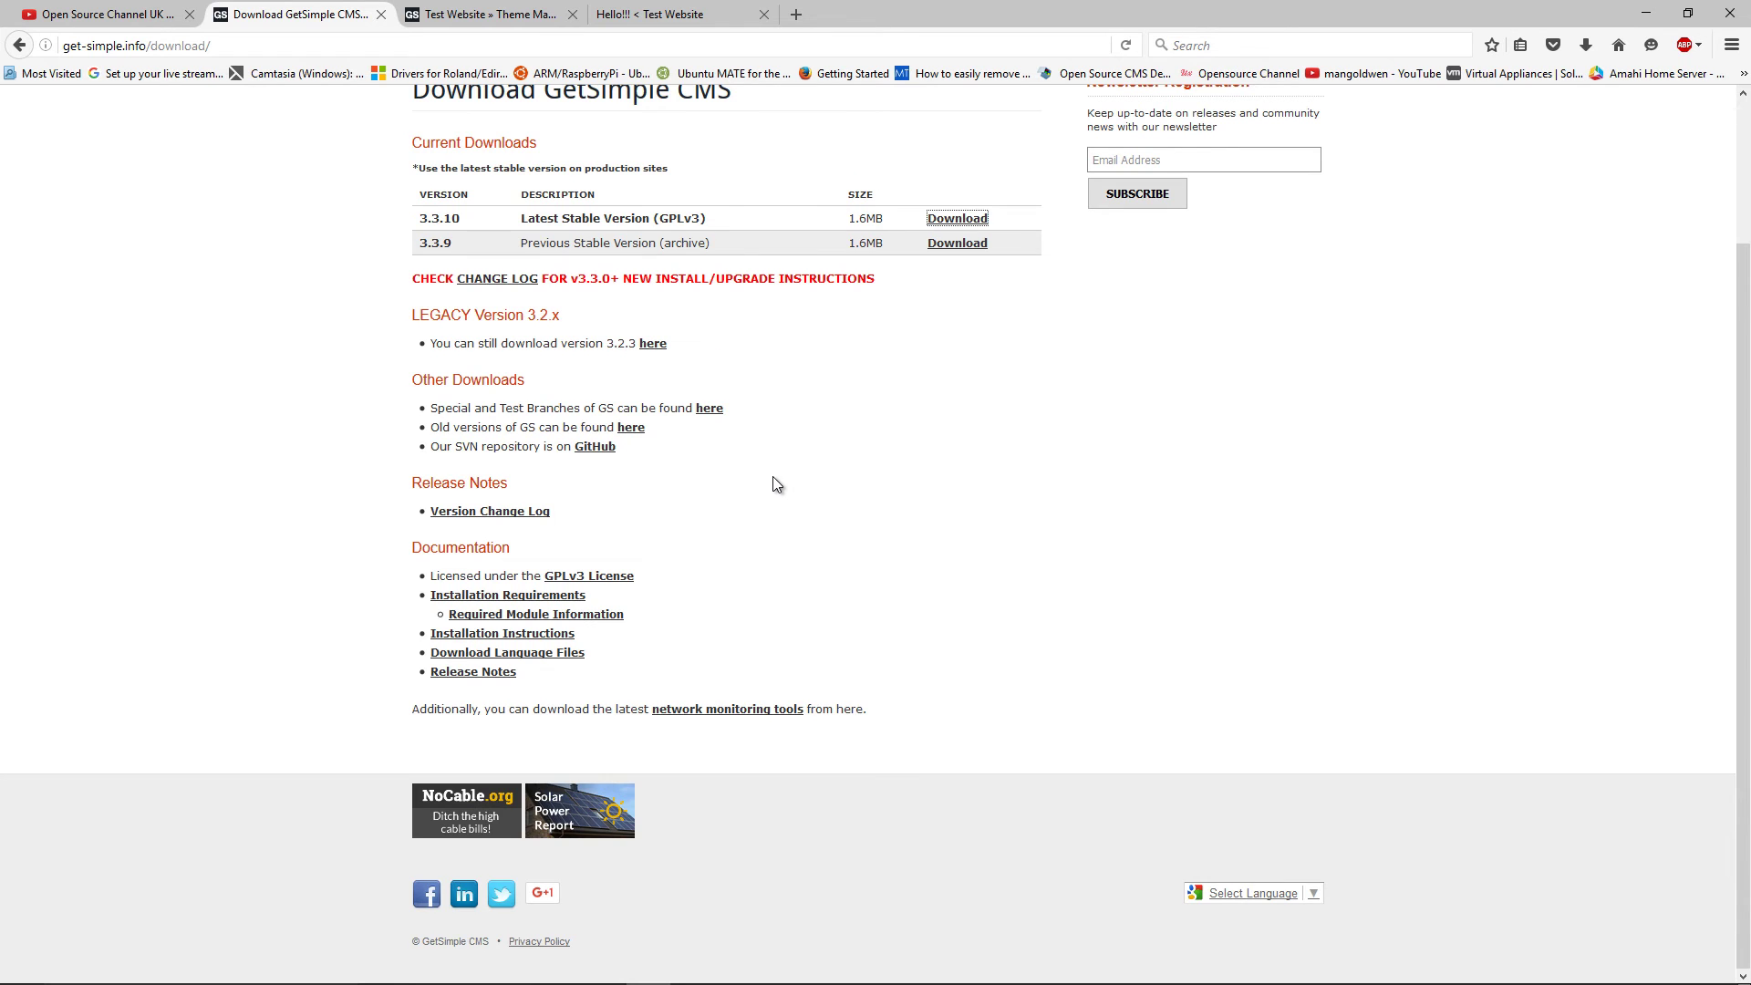
scroll(770, 479, "up", 3)
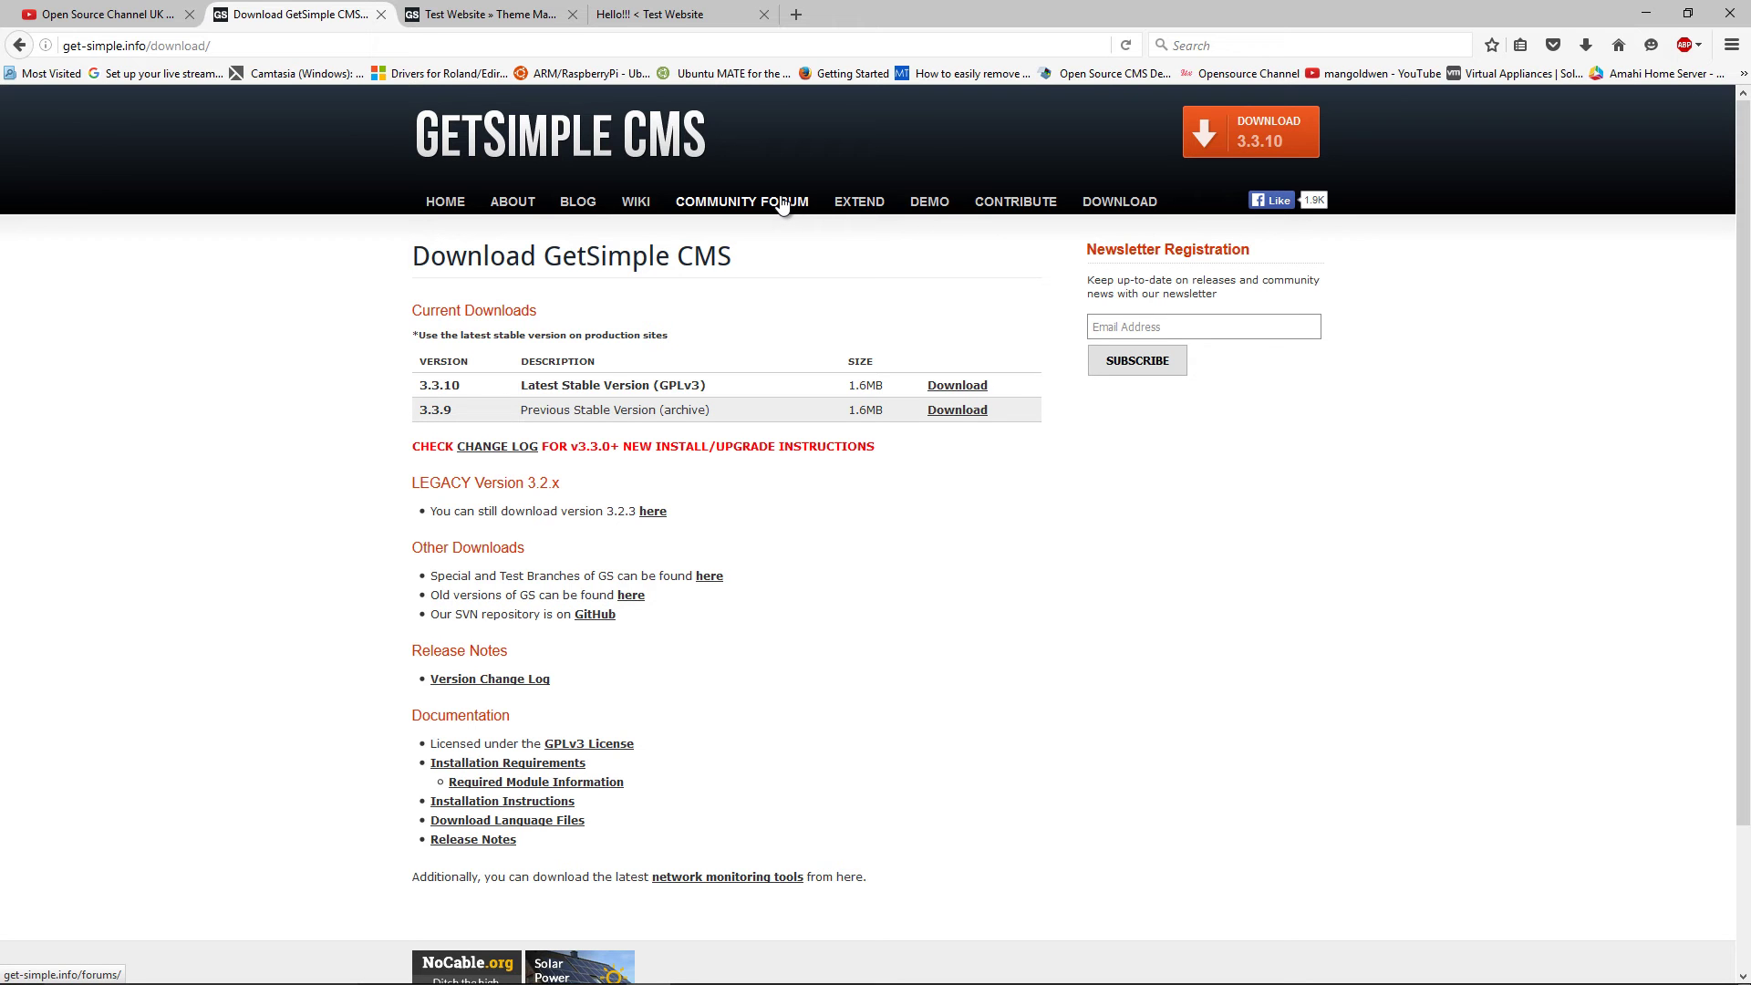
left_click(638, 202)
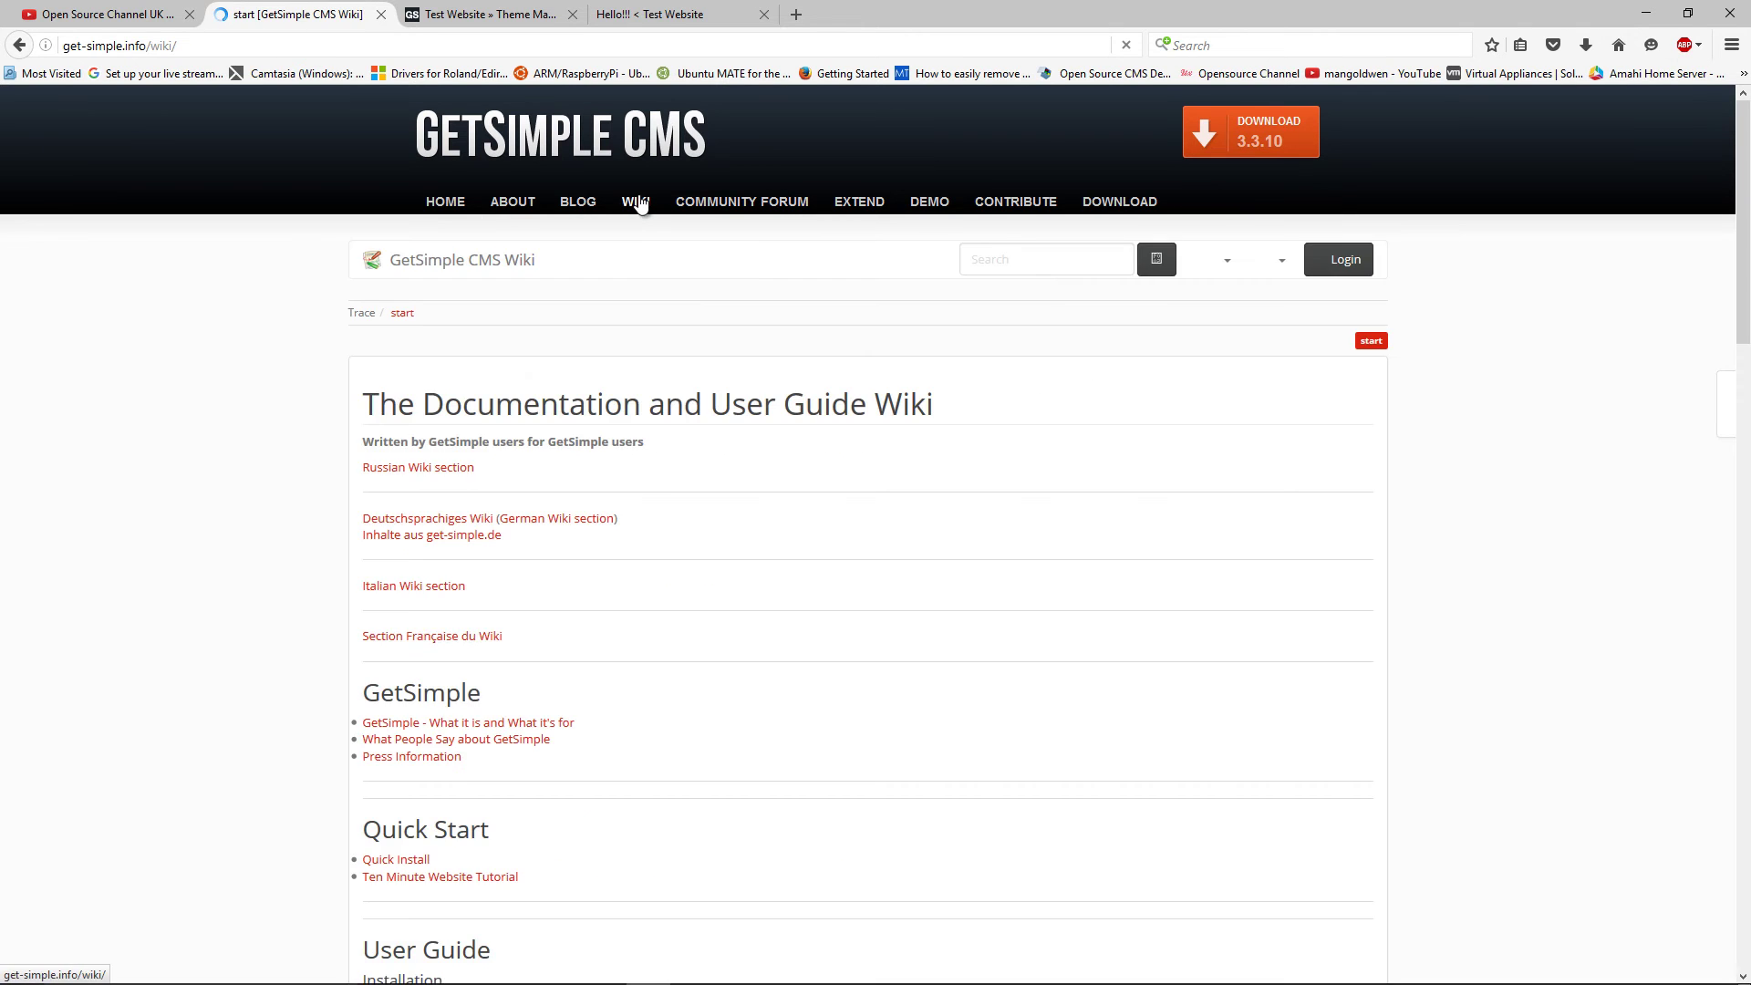
scroll(744, 529, "down", 6)
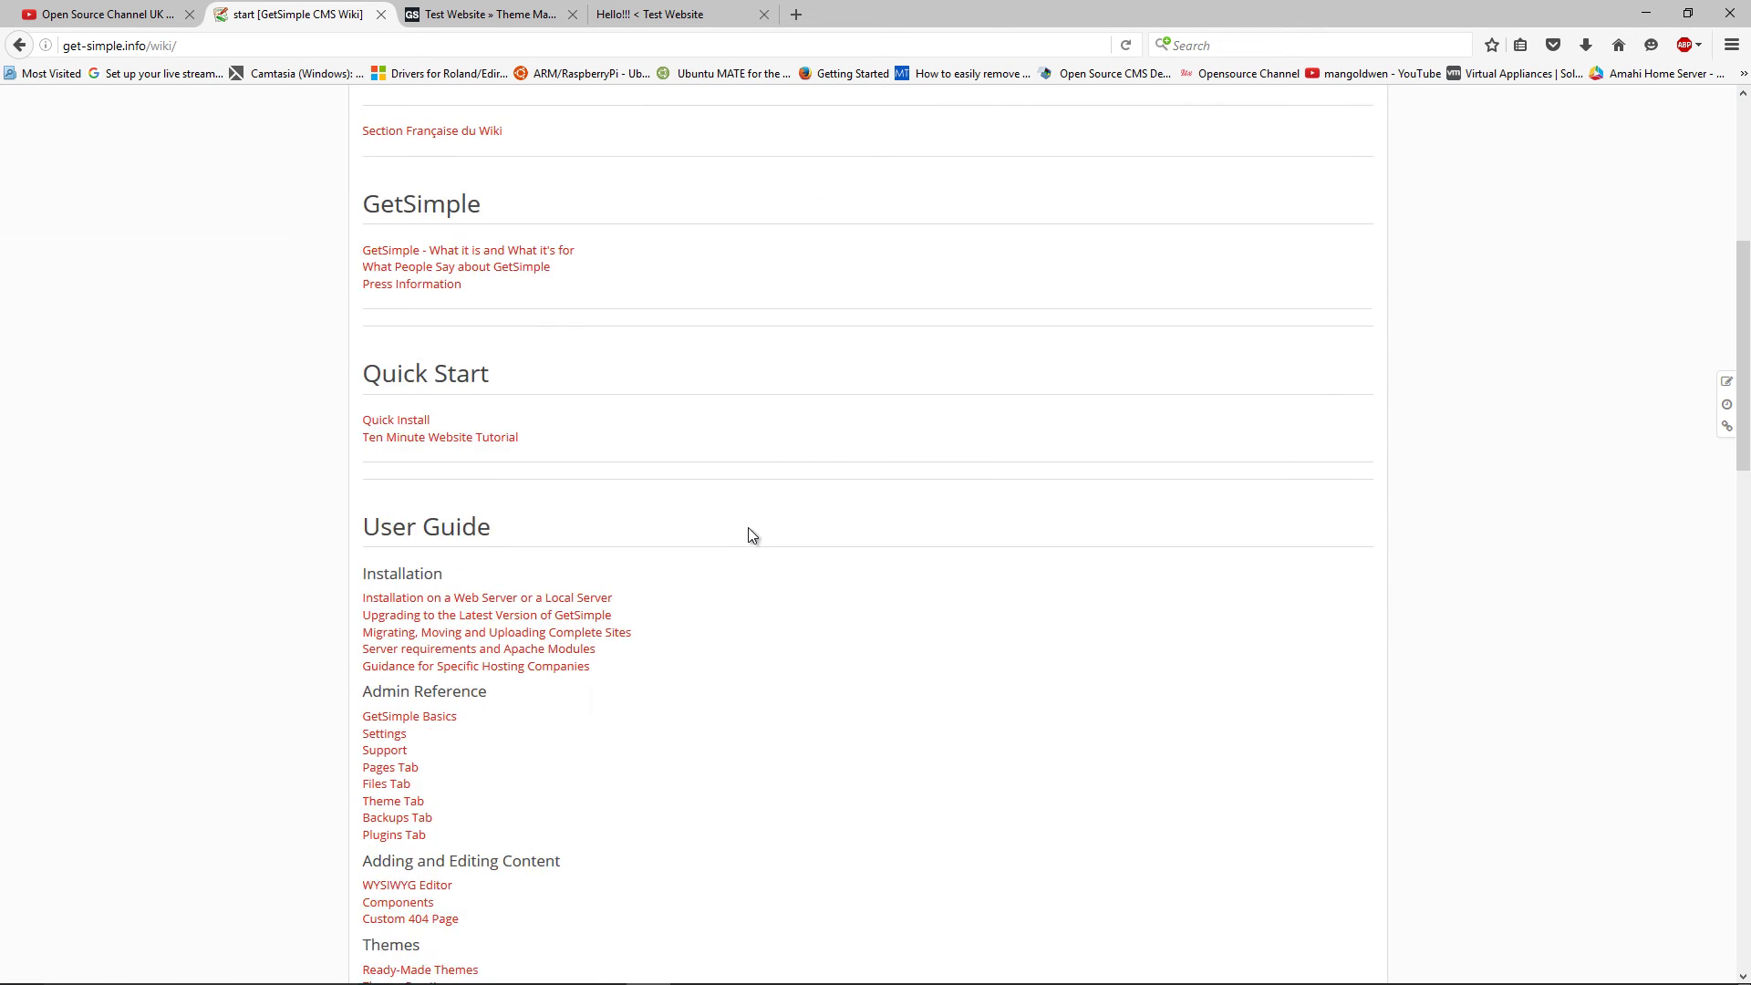
scroll(748, 529, "down", 5)
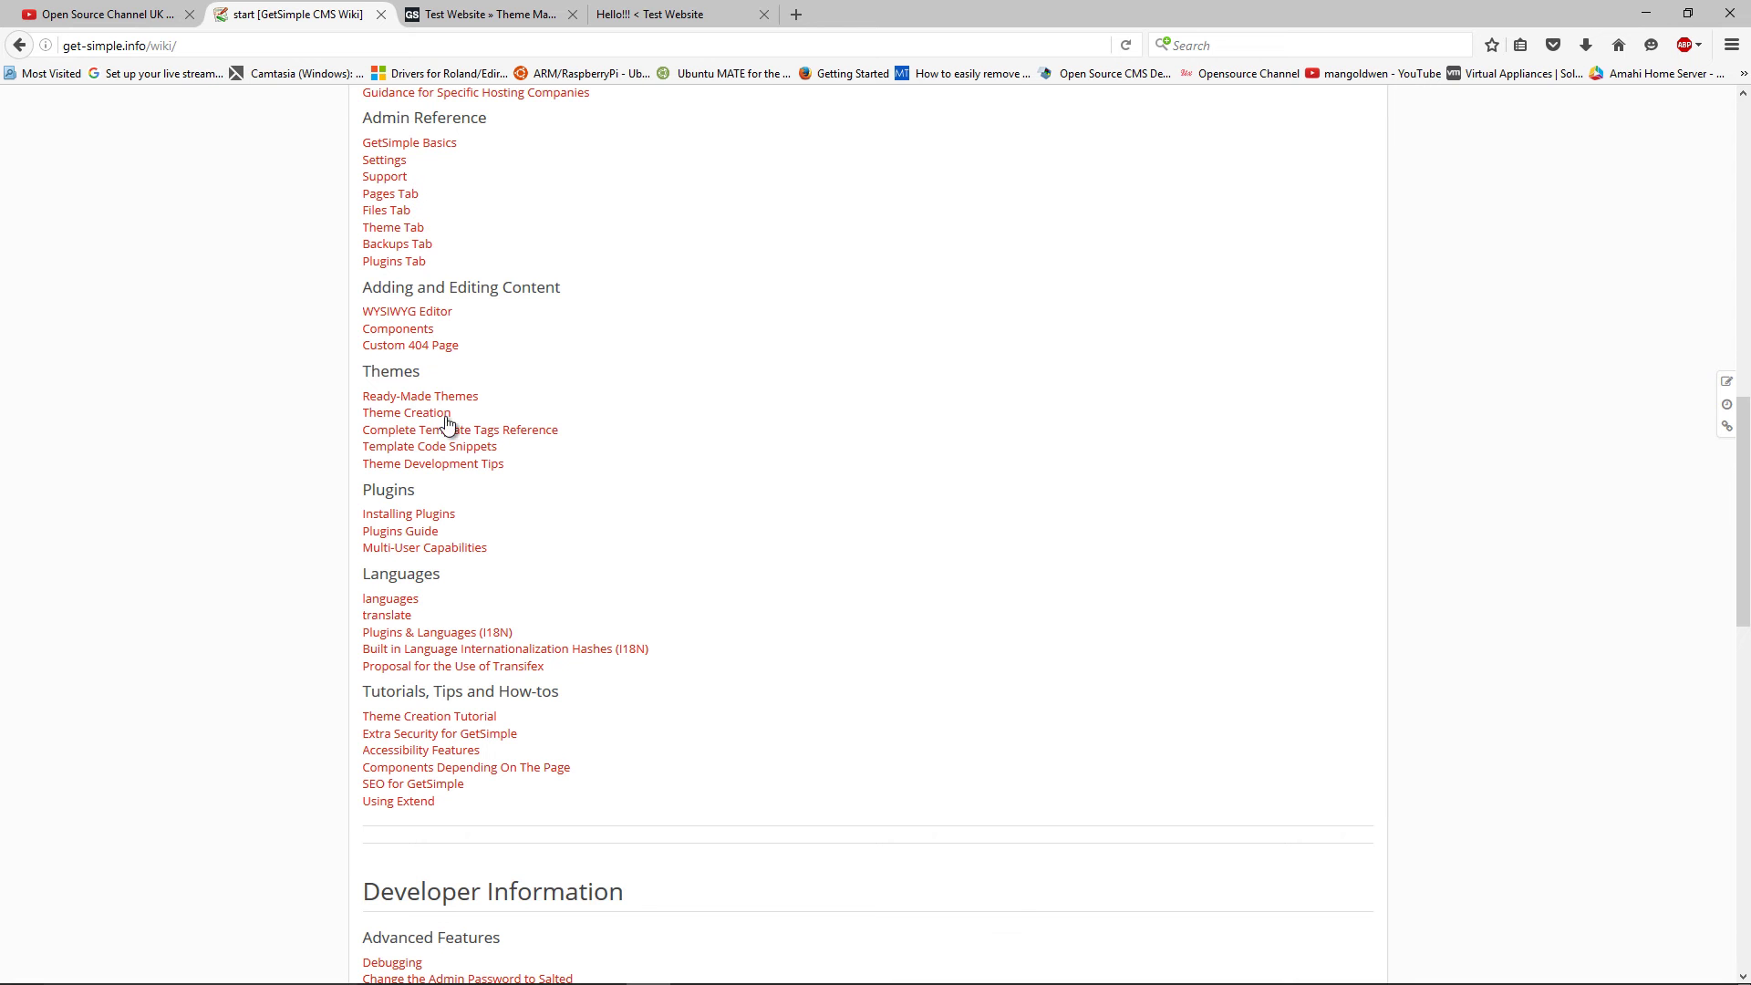
left_click(437, 513)
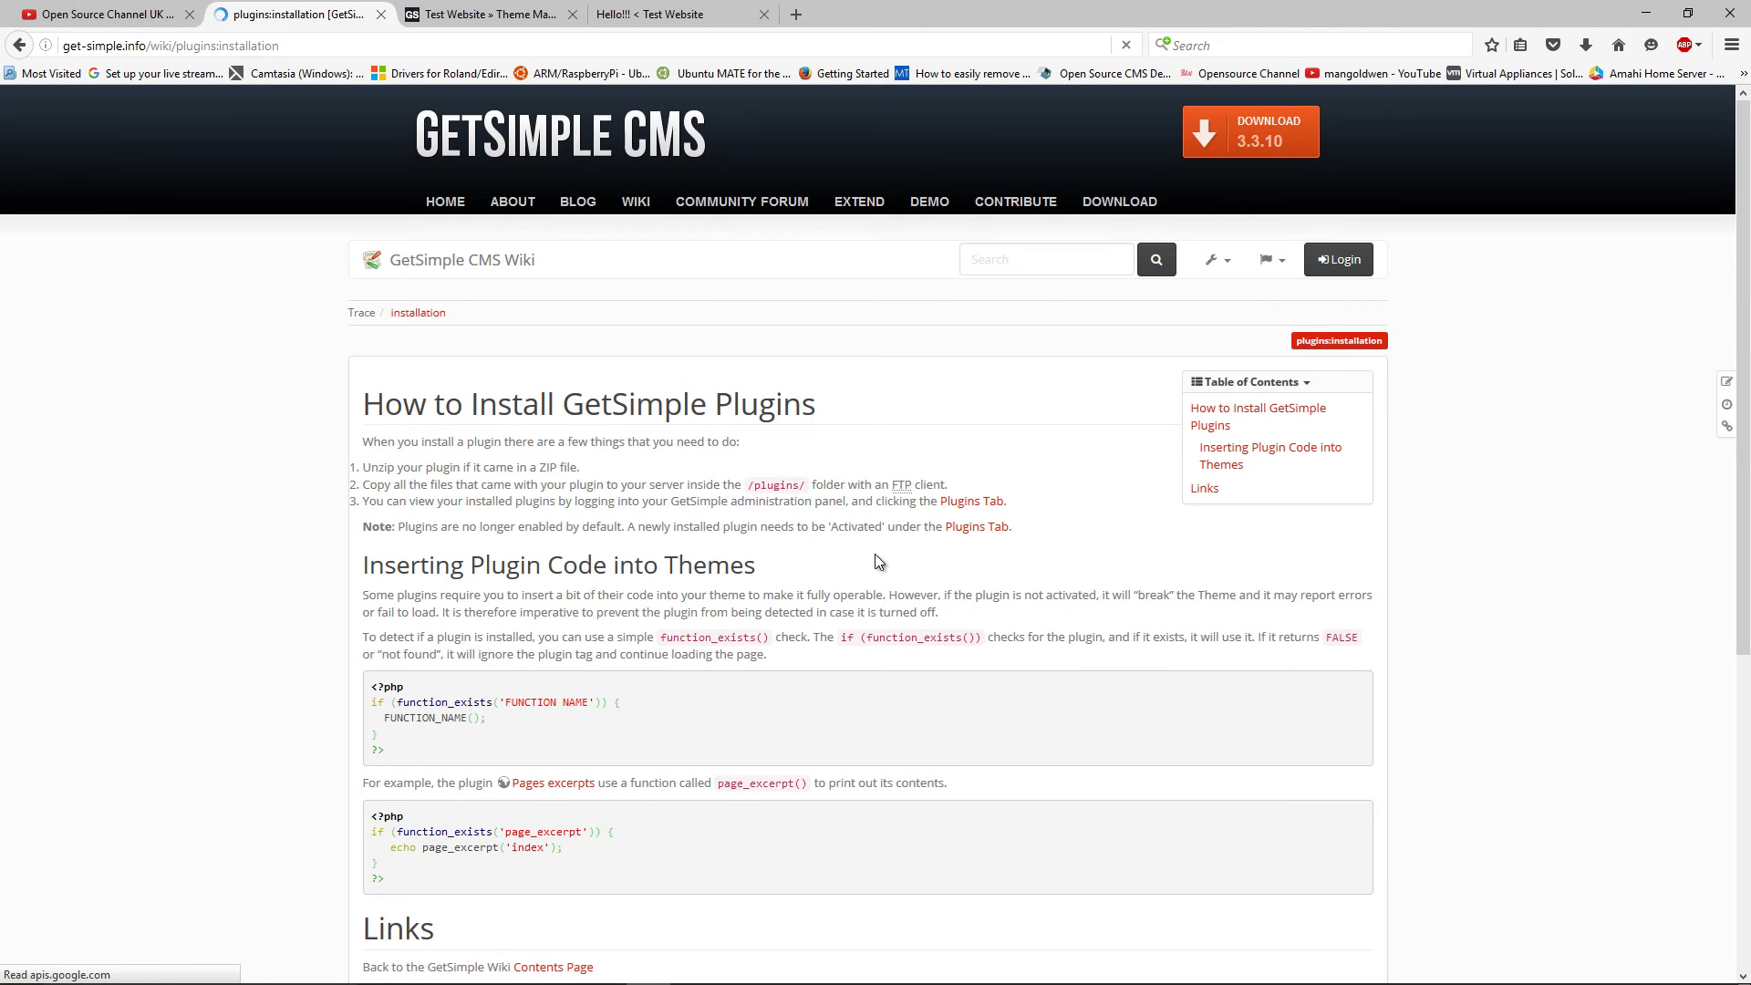
scroll(874, 558, "down", 6)
scroll(874, 560, "up", 6)
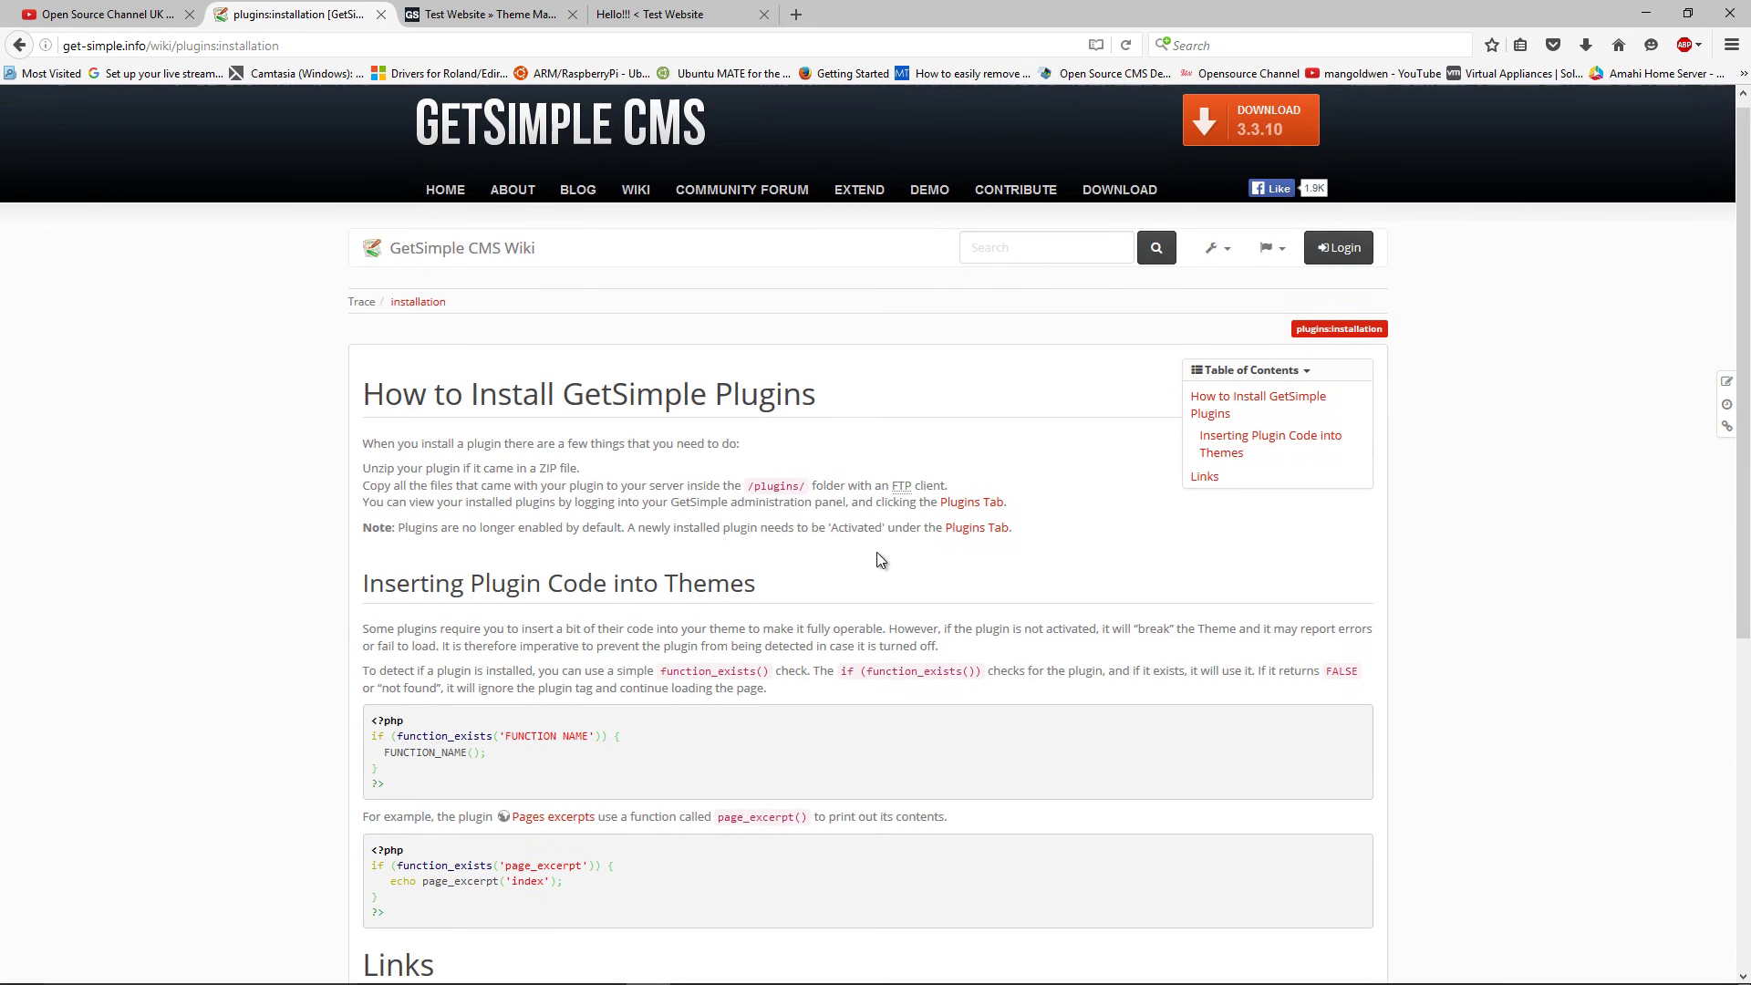
Back in the admin, browse the Plugins list, the theme choices, the page Backups and the Files section
left_click(691, 11)
left_click(520, 20)
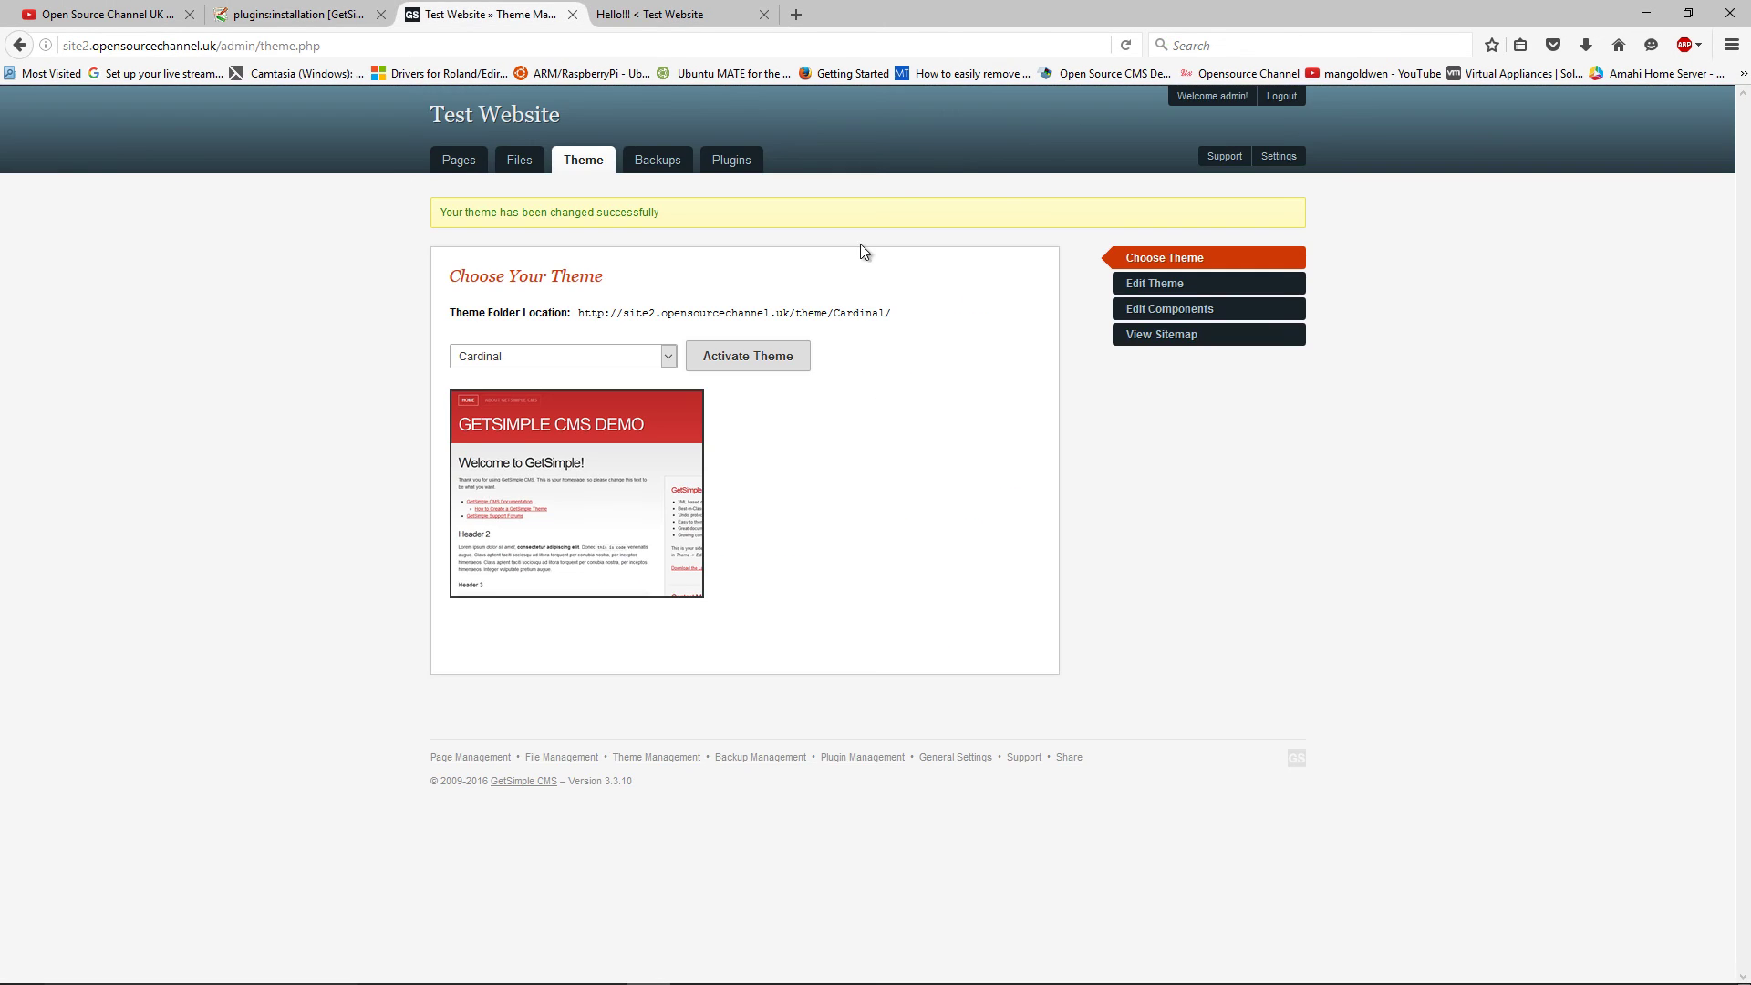
left_click(743, 164)
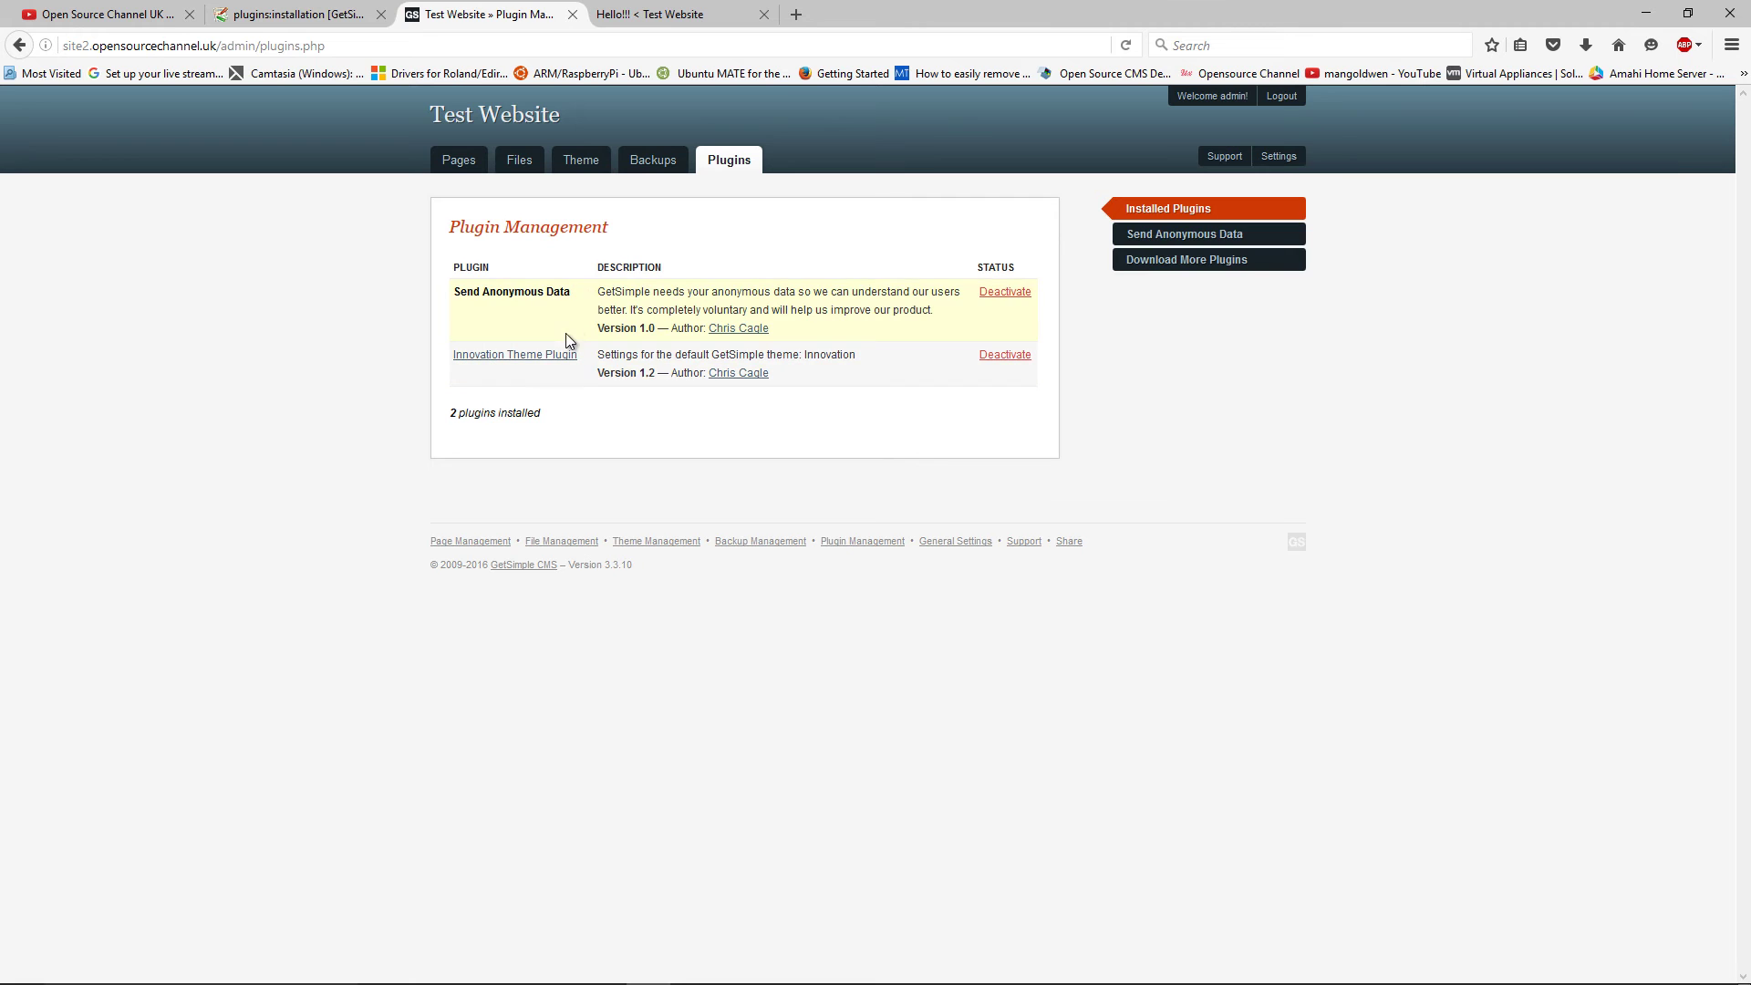
left_click(581, 161)
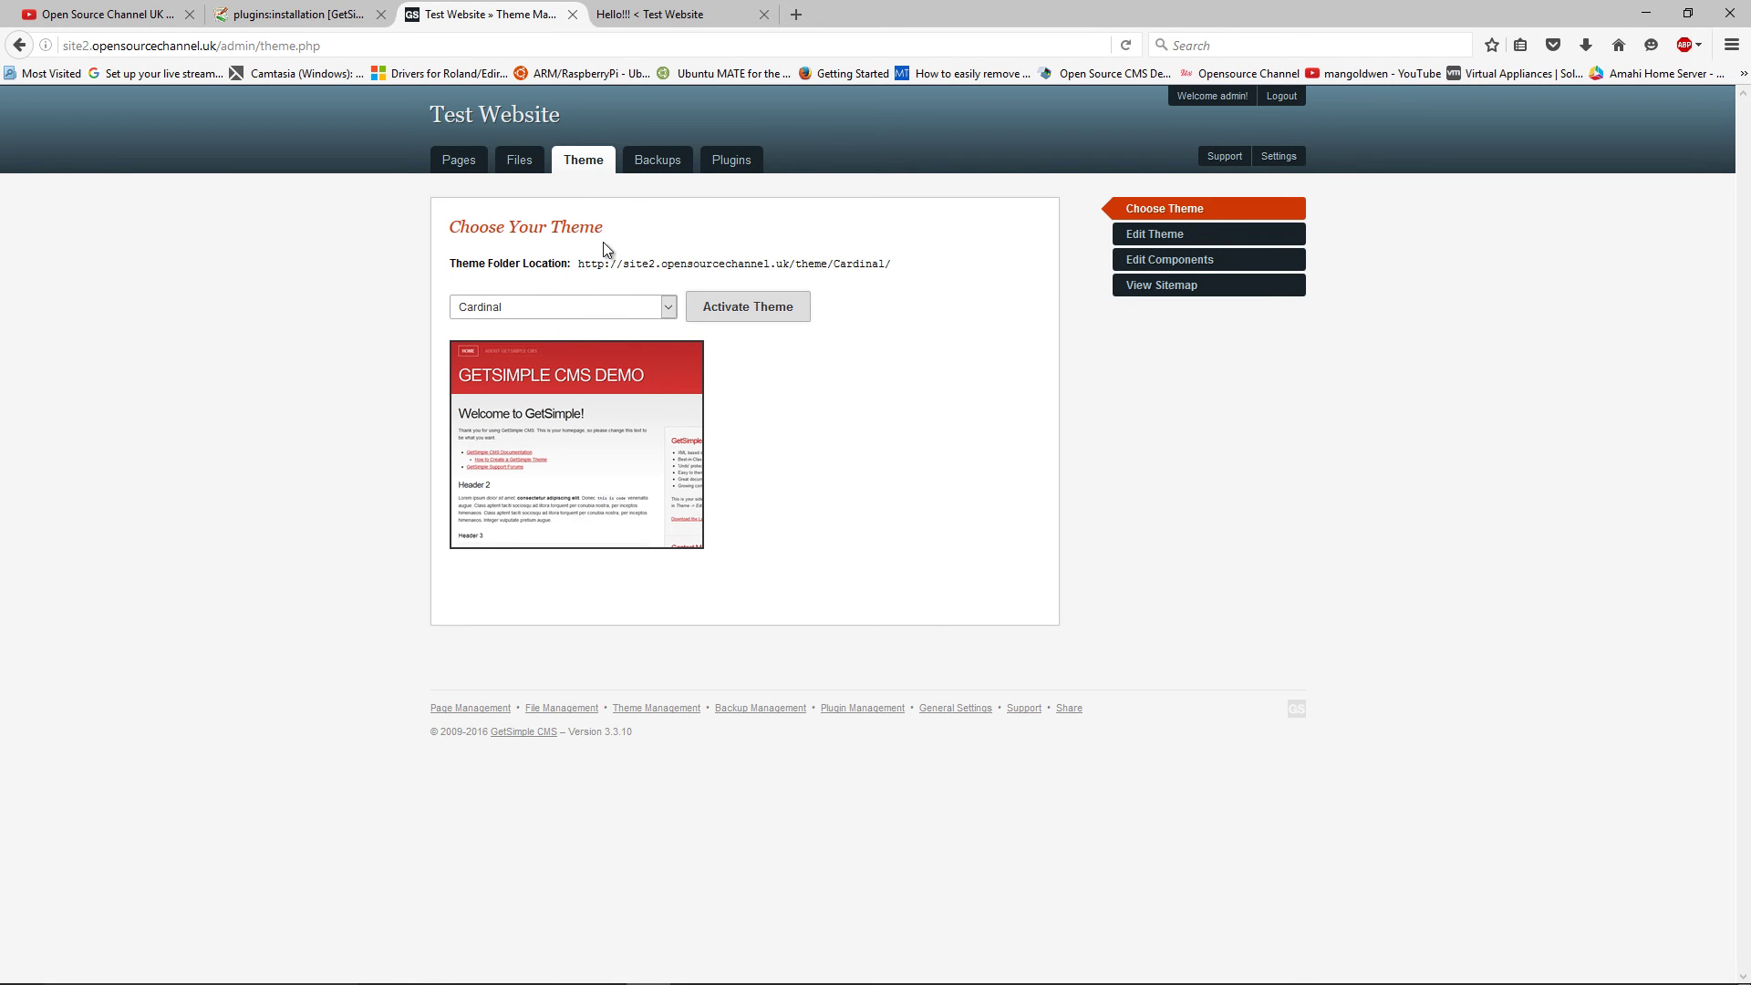
left_click(583, 310)
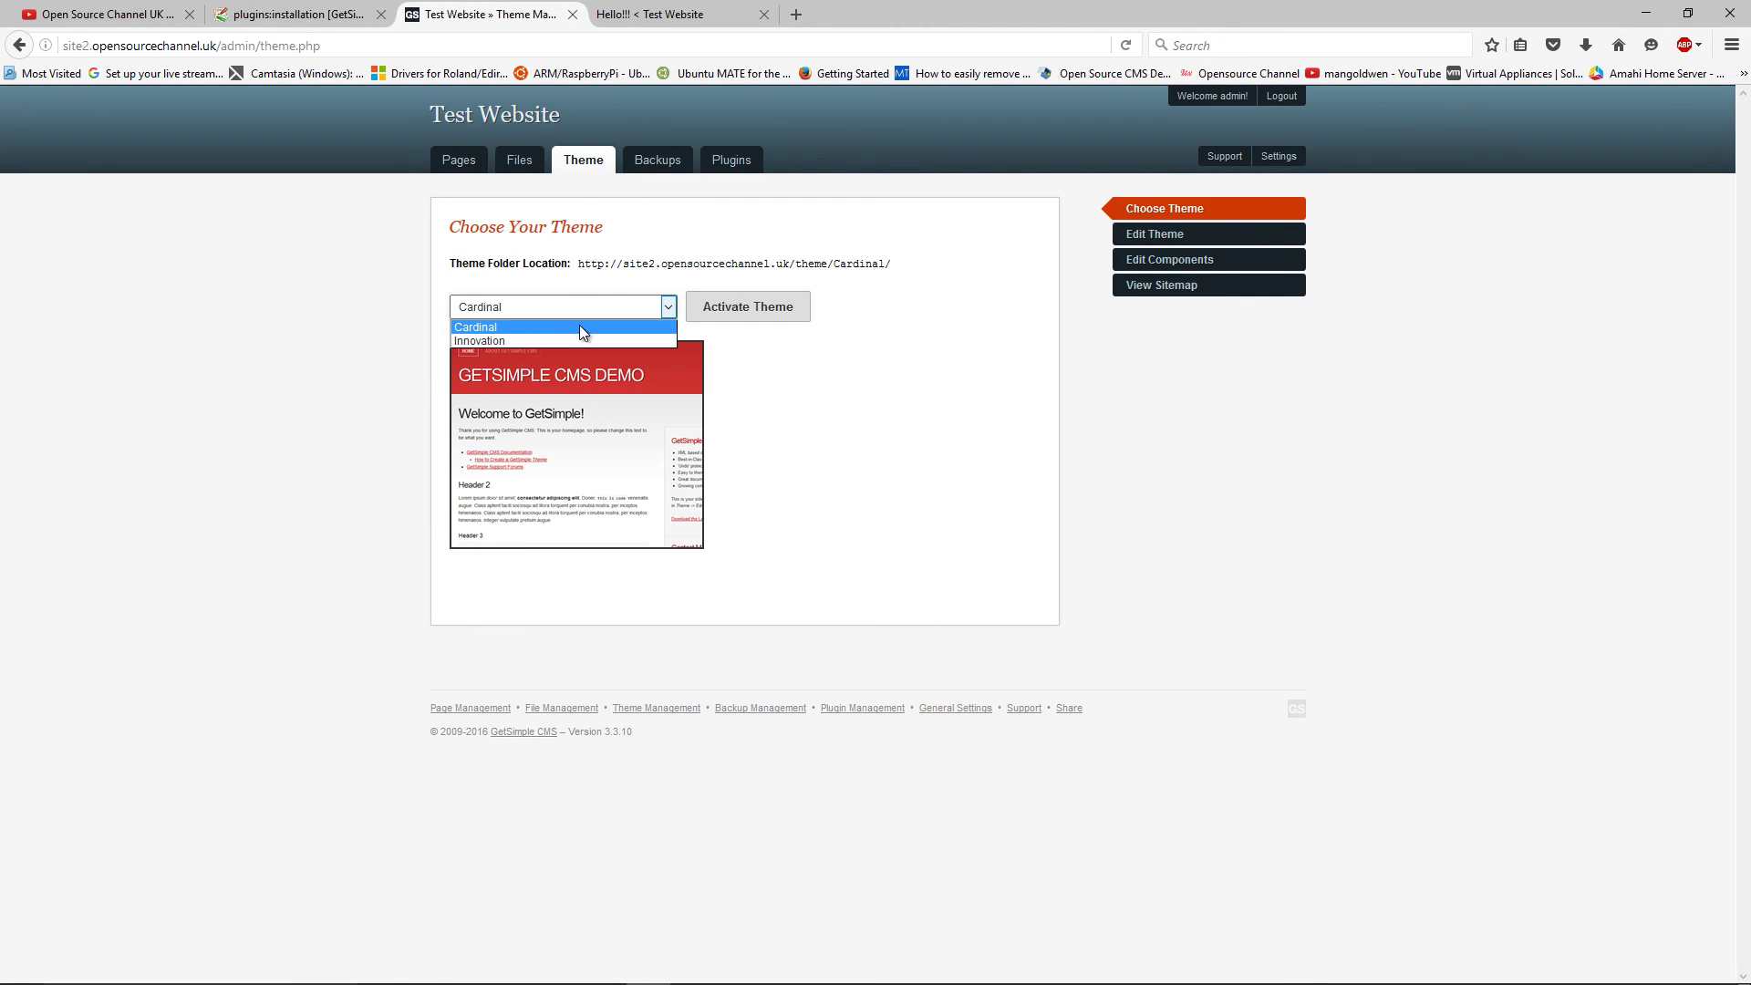
left_click(669, 175)
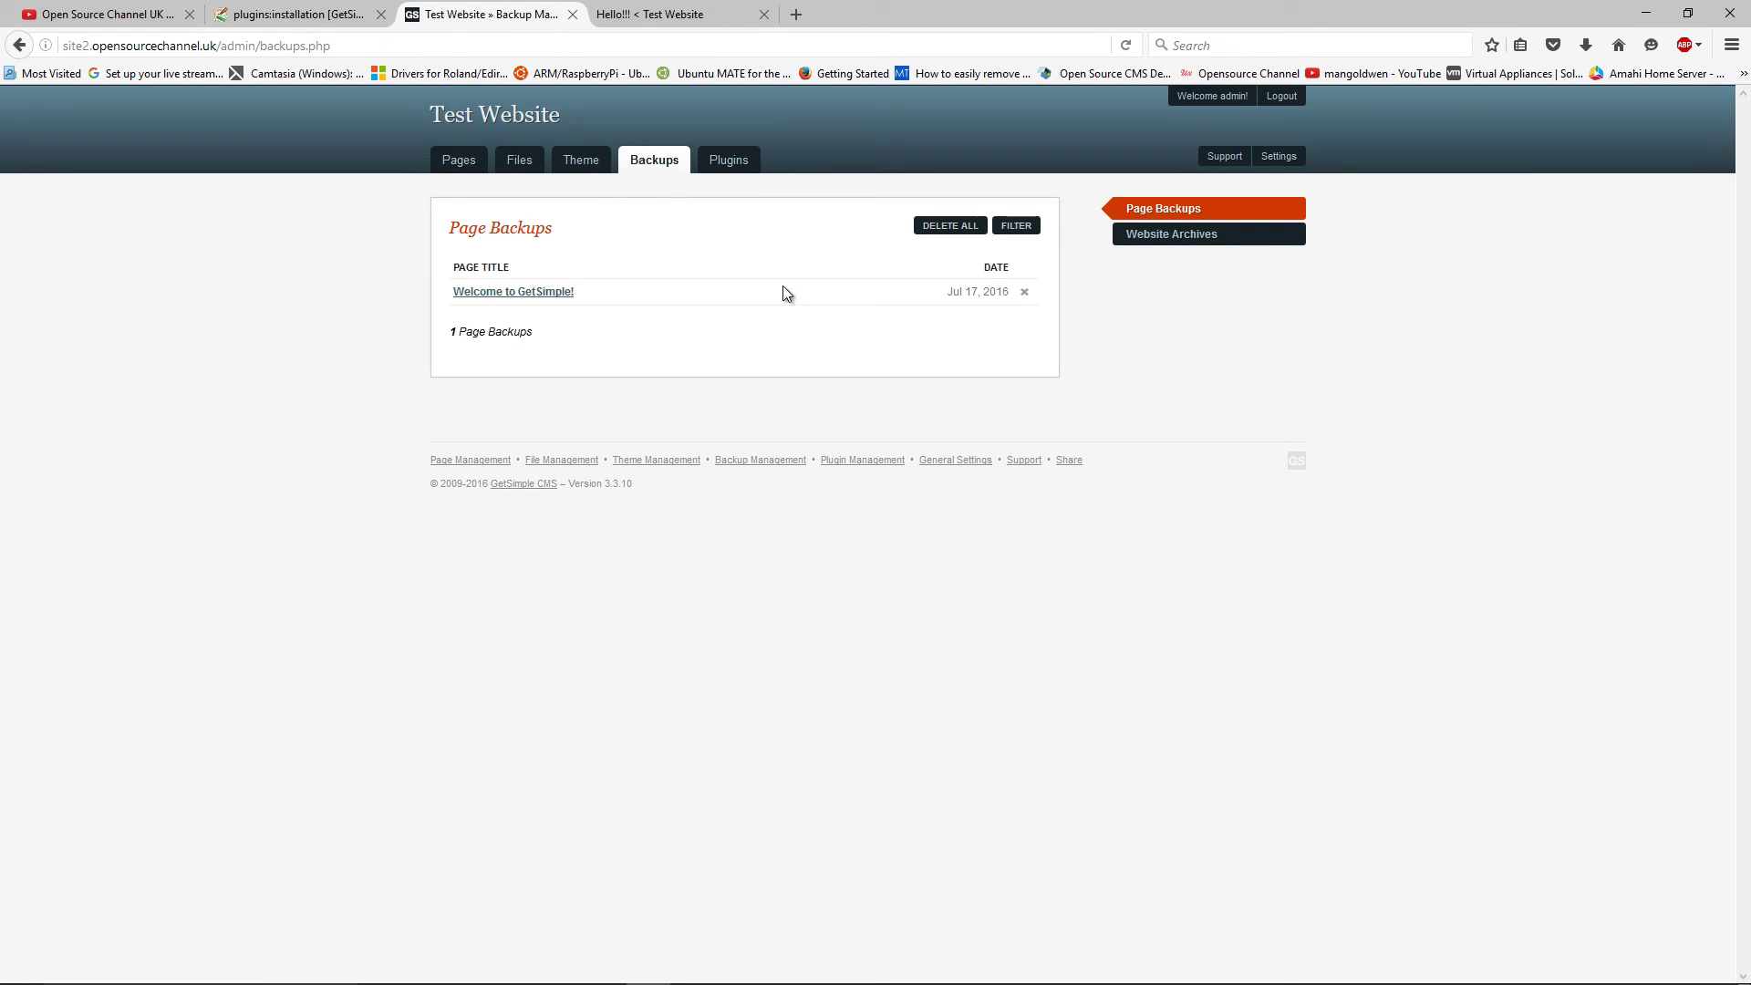
left_click(536, 163)
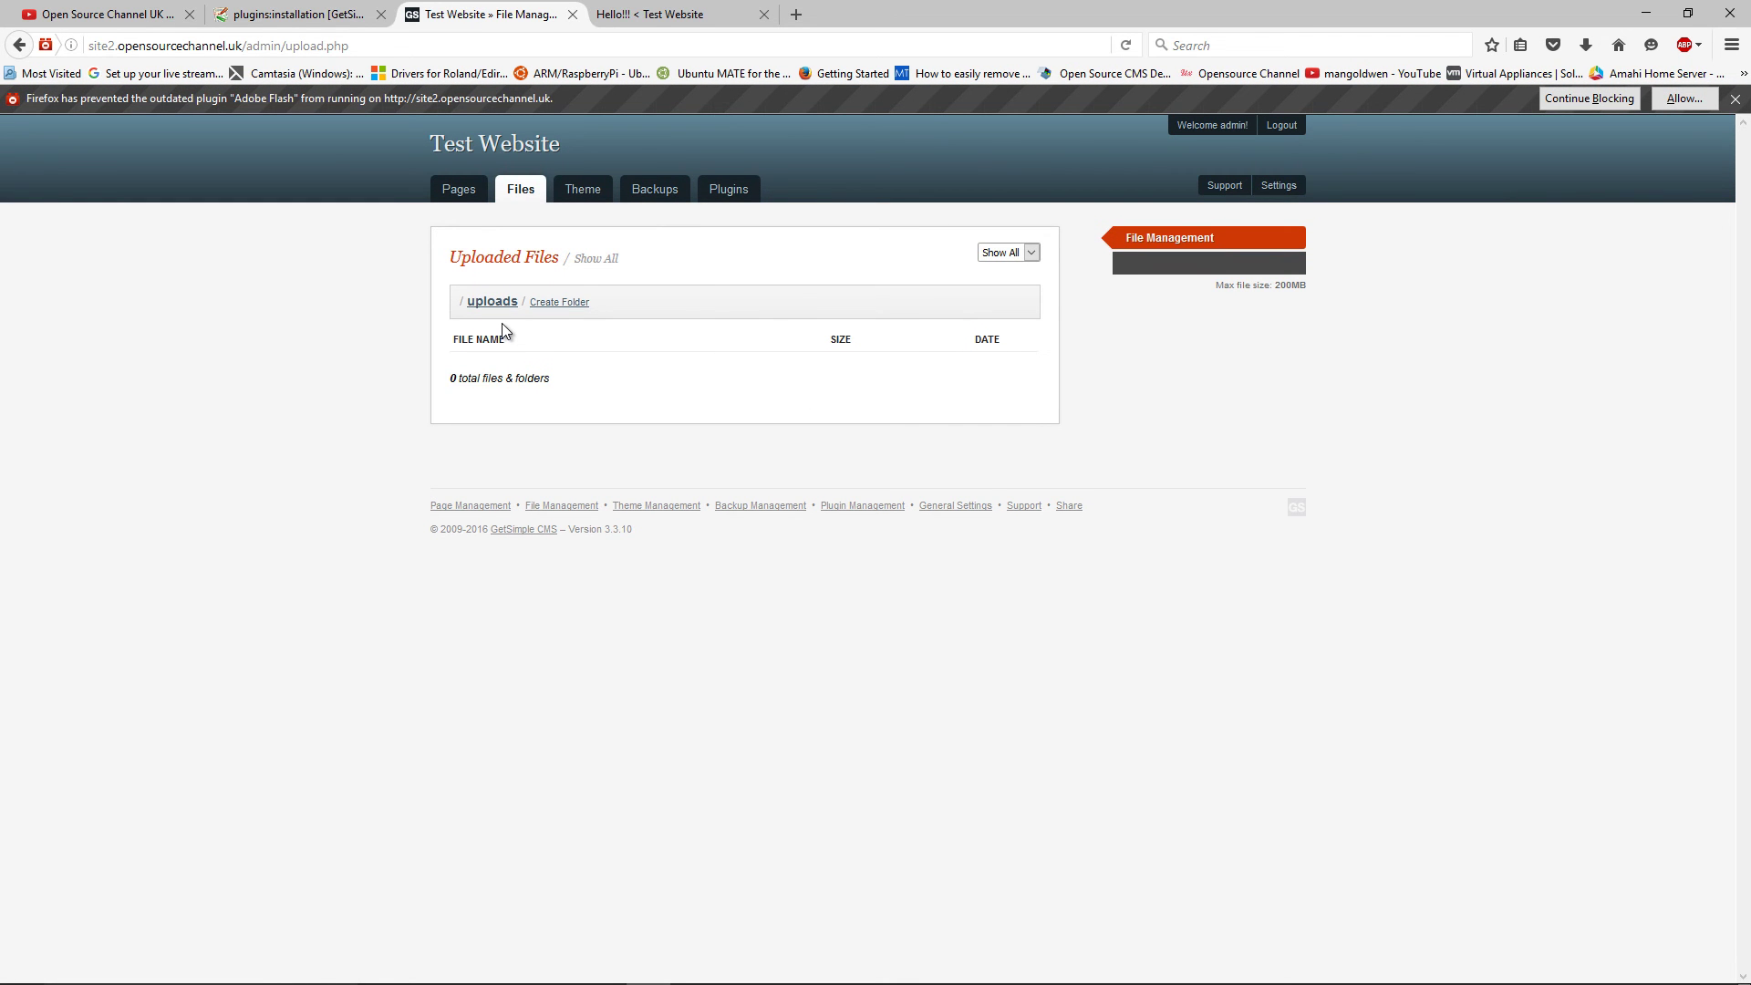
Open and look over the general website Settings page
left_click(1277, 185)
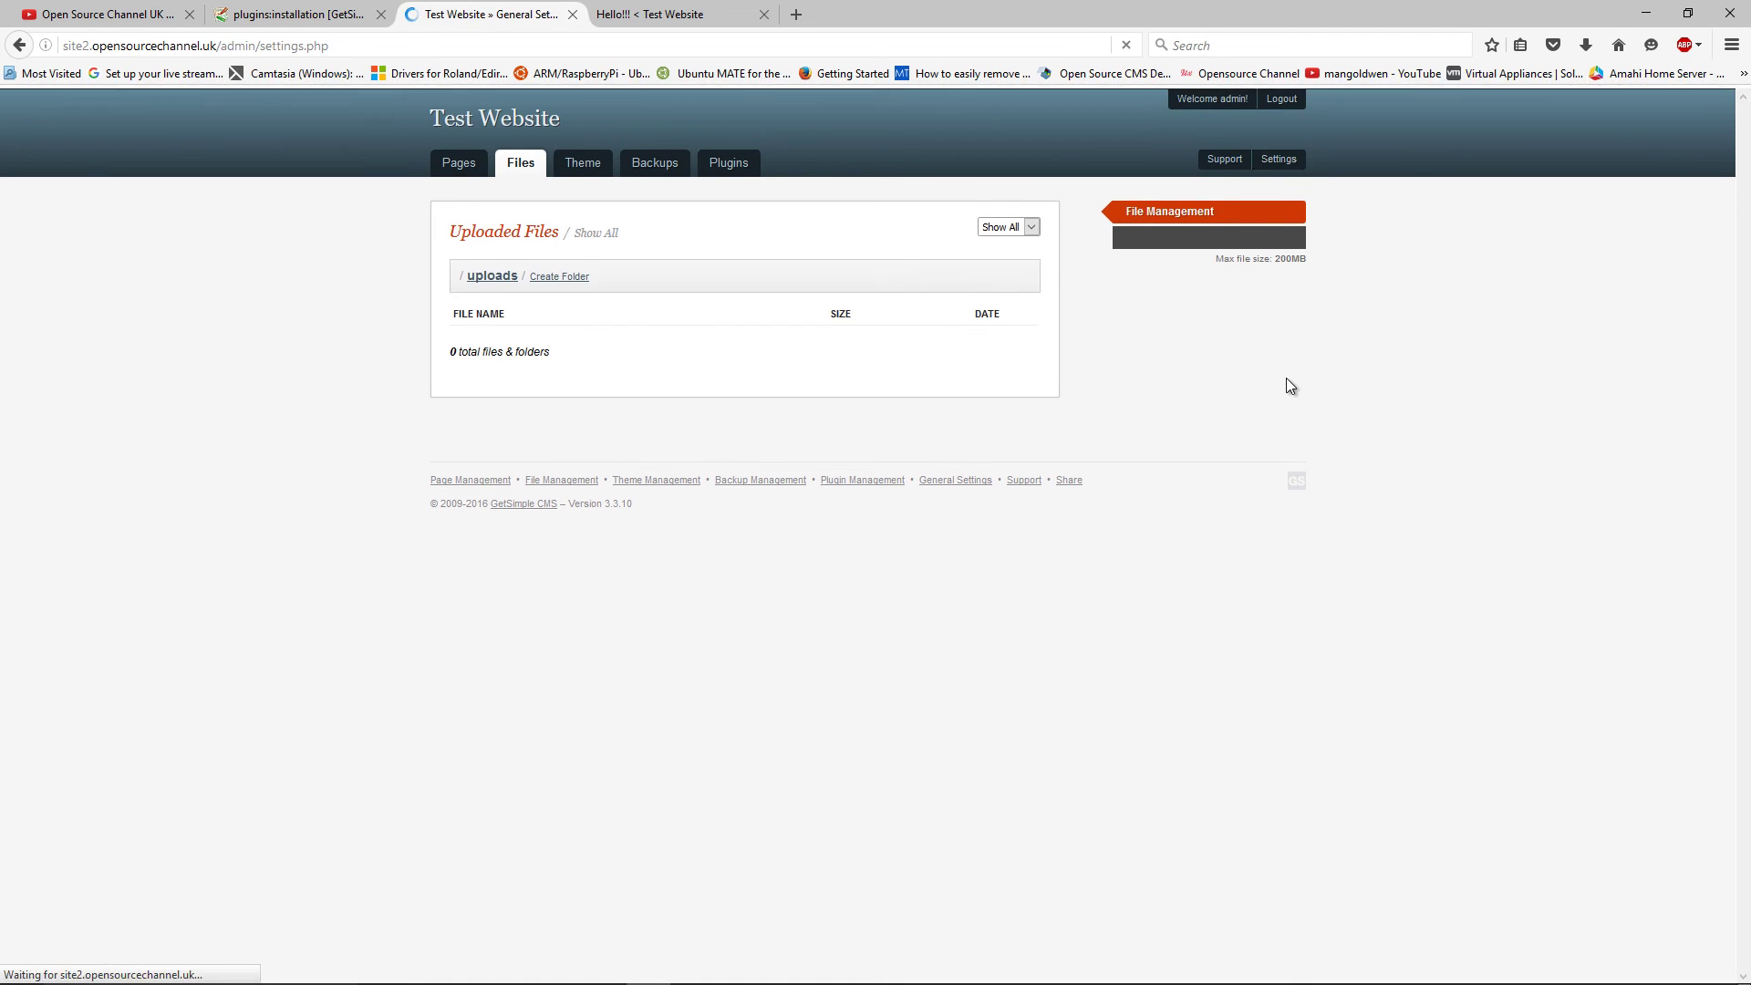
scroll(672, 371, "down", 1)
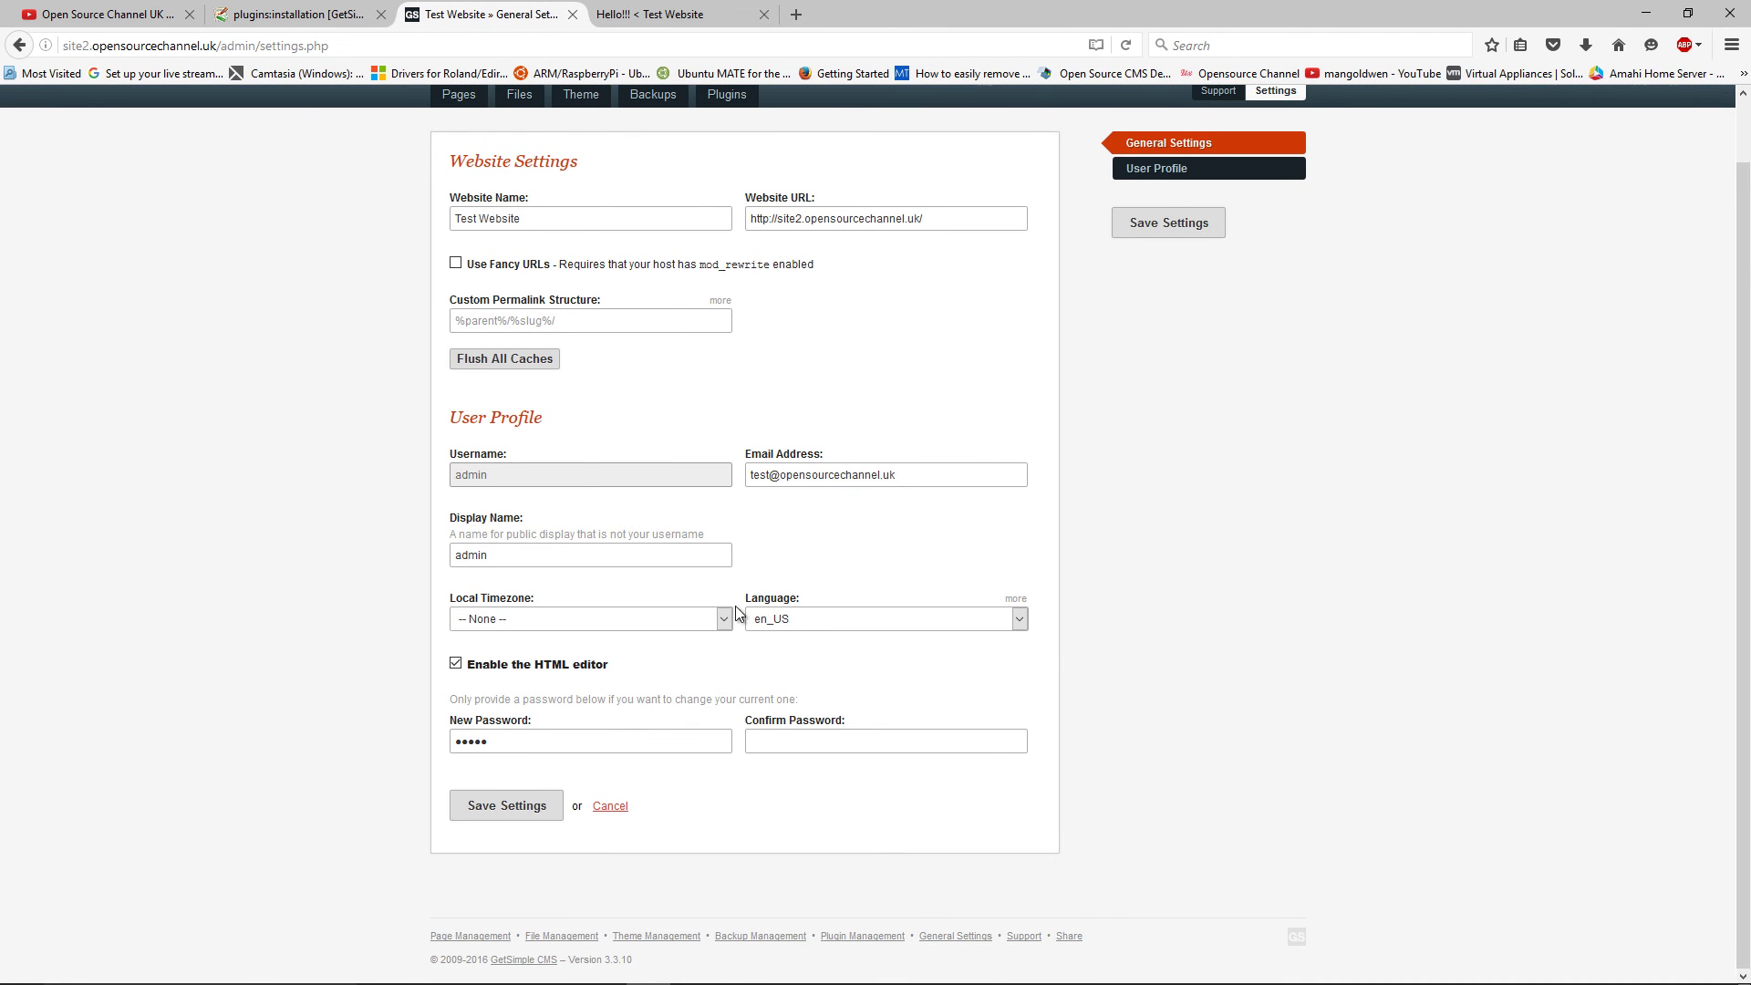
scroll(857, 638, "up", 1)
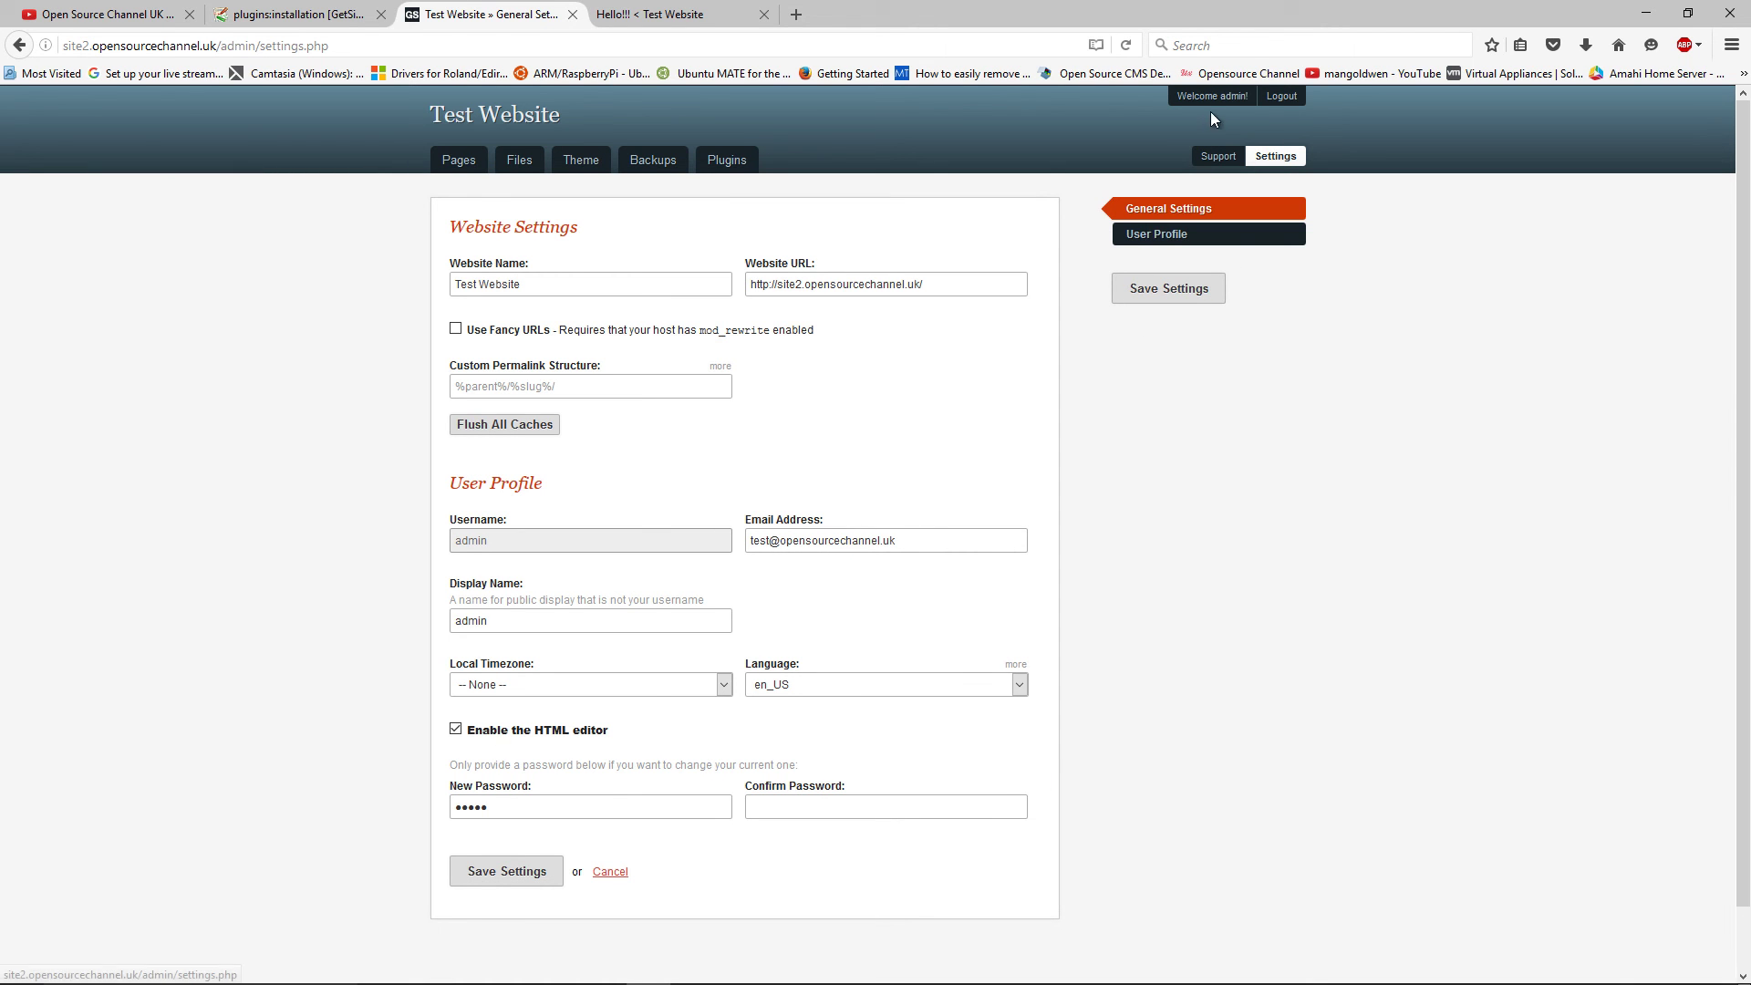
Log out of the admin and view the live 'Hello!!!' home page
left_click(1282, 97)
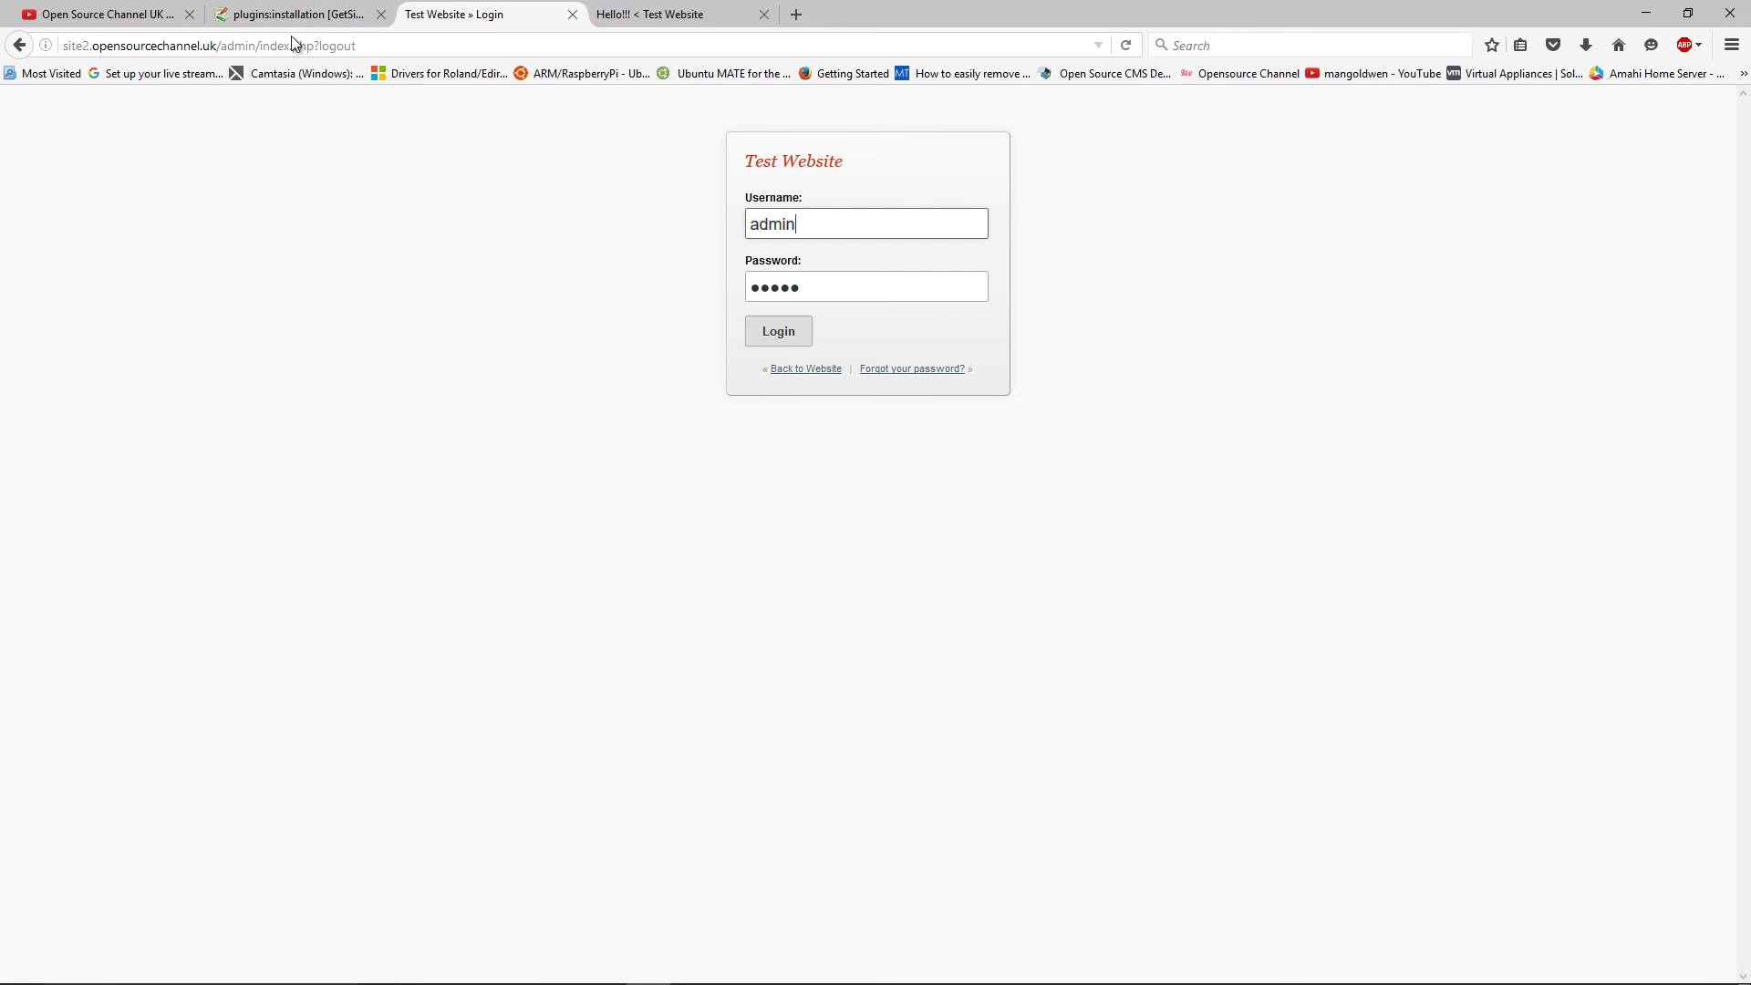
left_click(820, 369)
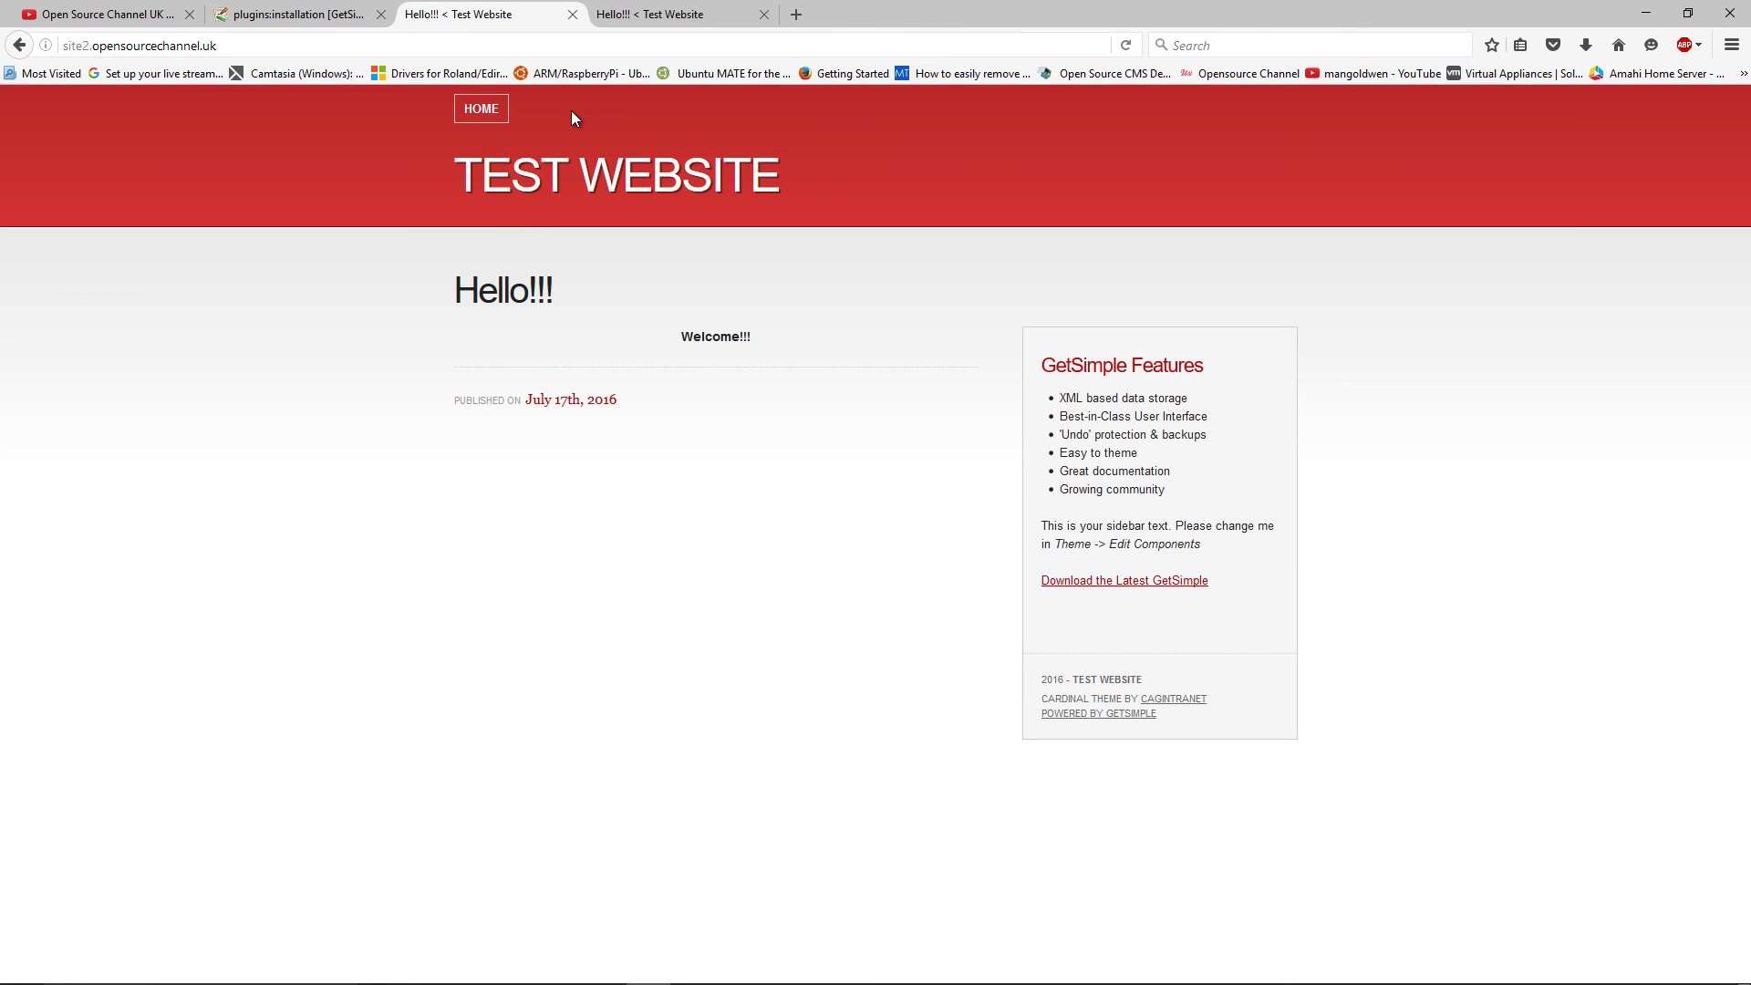
left_click(602, 15)
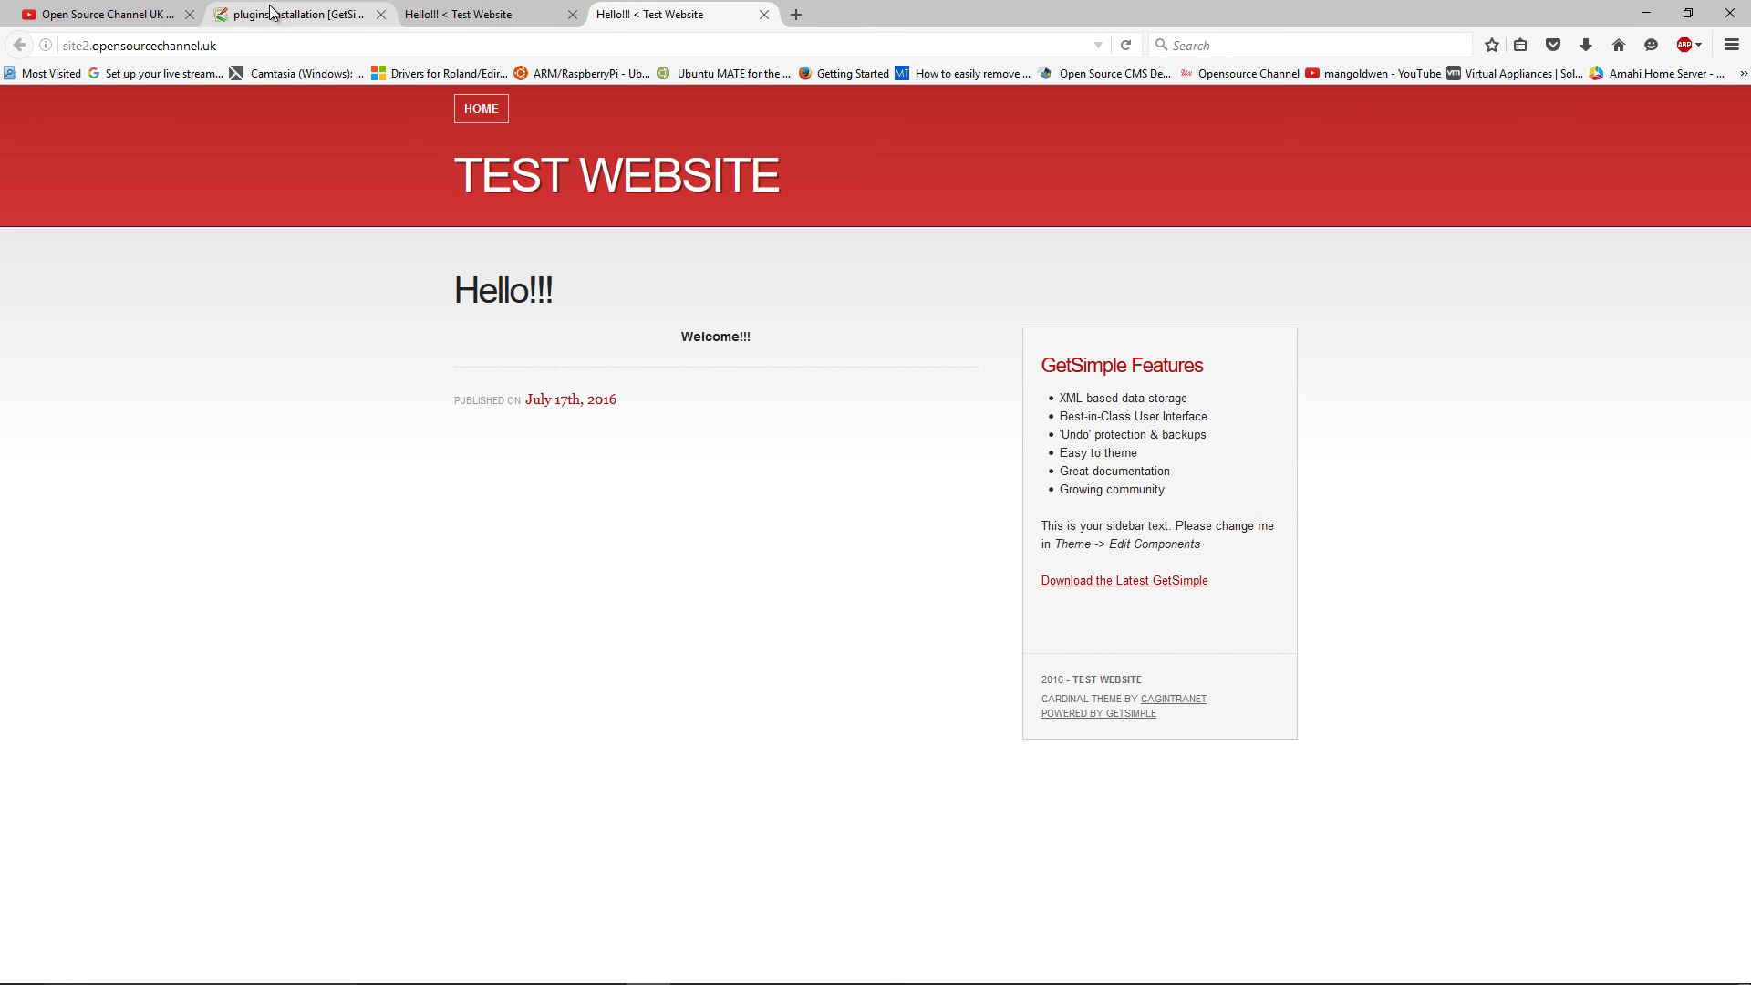
Switch to the YouTube tab and open Open Source Channel UK's Home page
left_click(144, 14)
scroll(1052, 610, "up", 3)
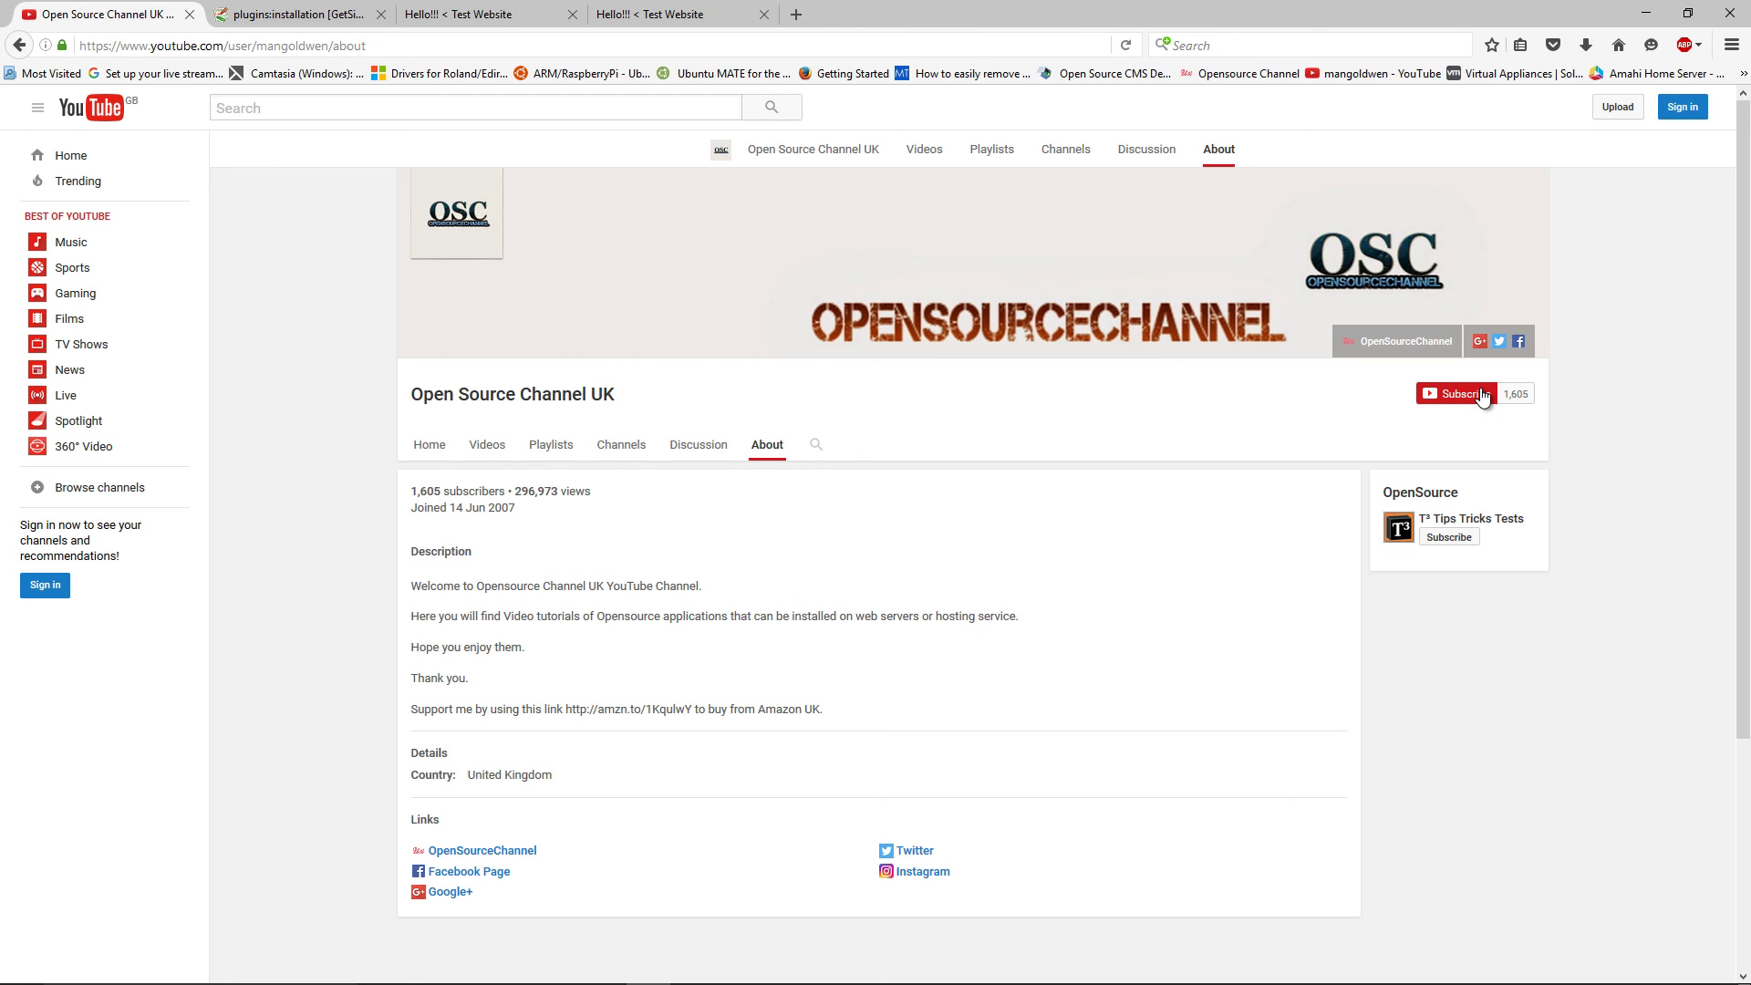
left_click(439, 441)
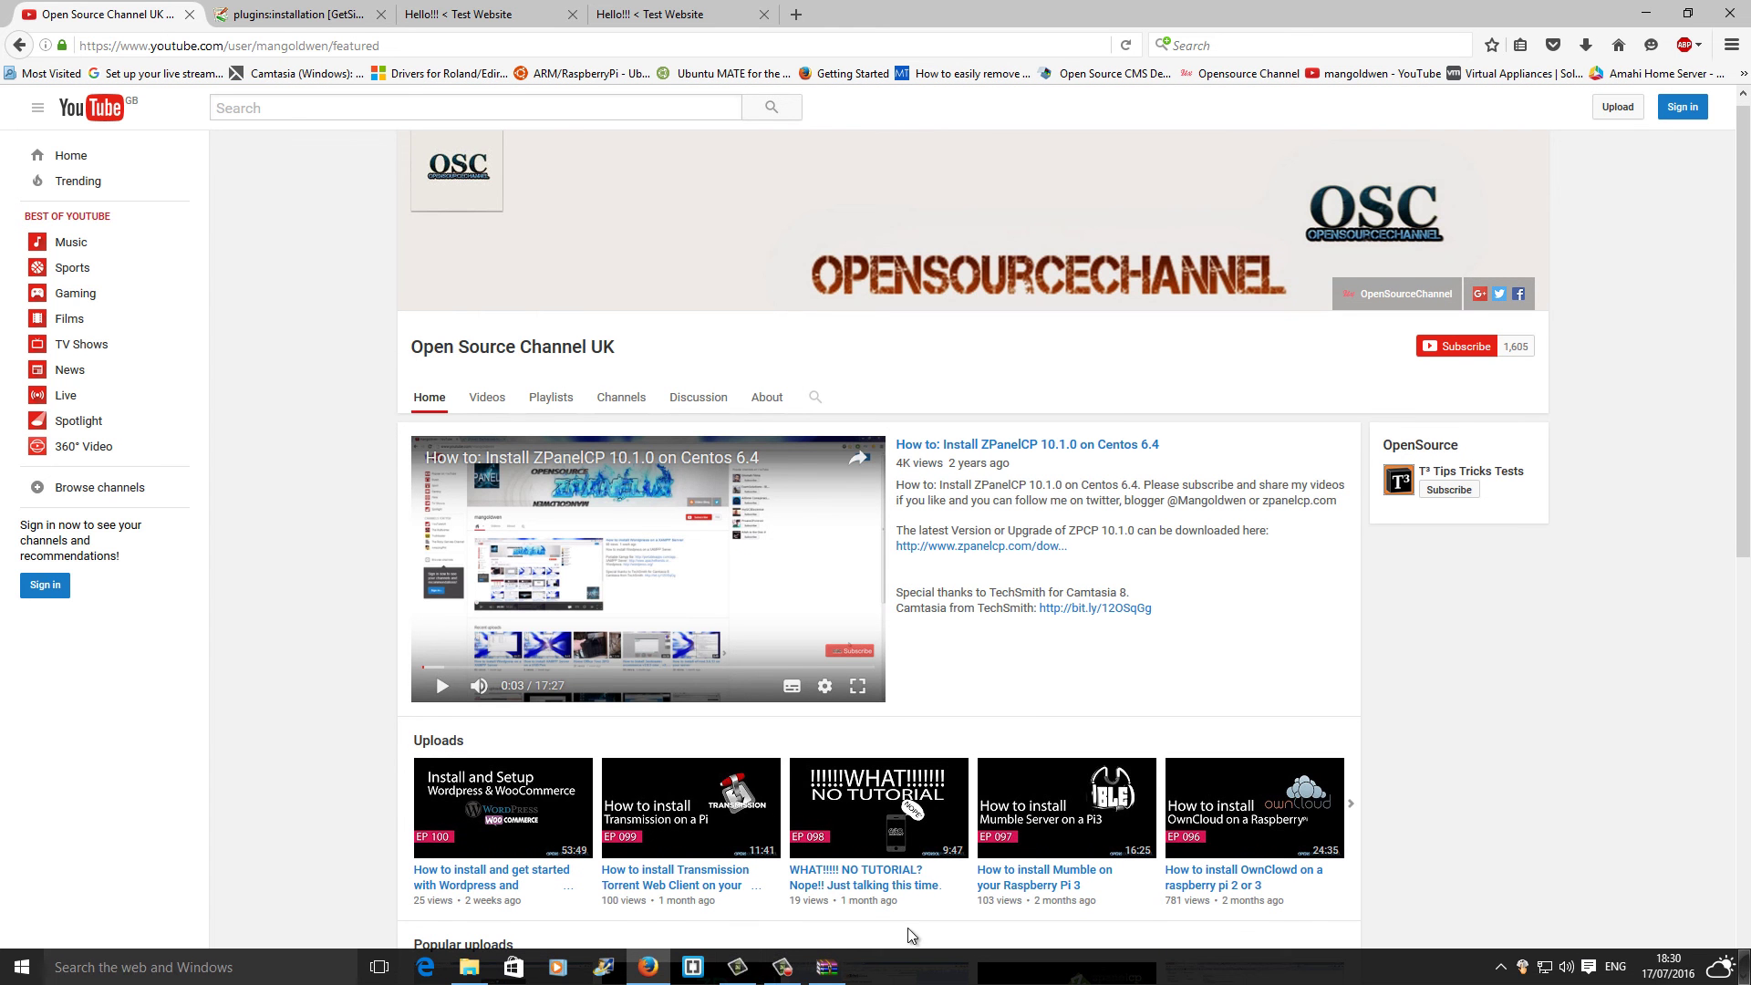
left_click(782, 967)
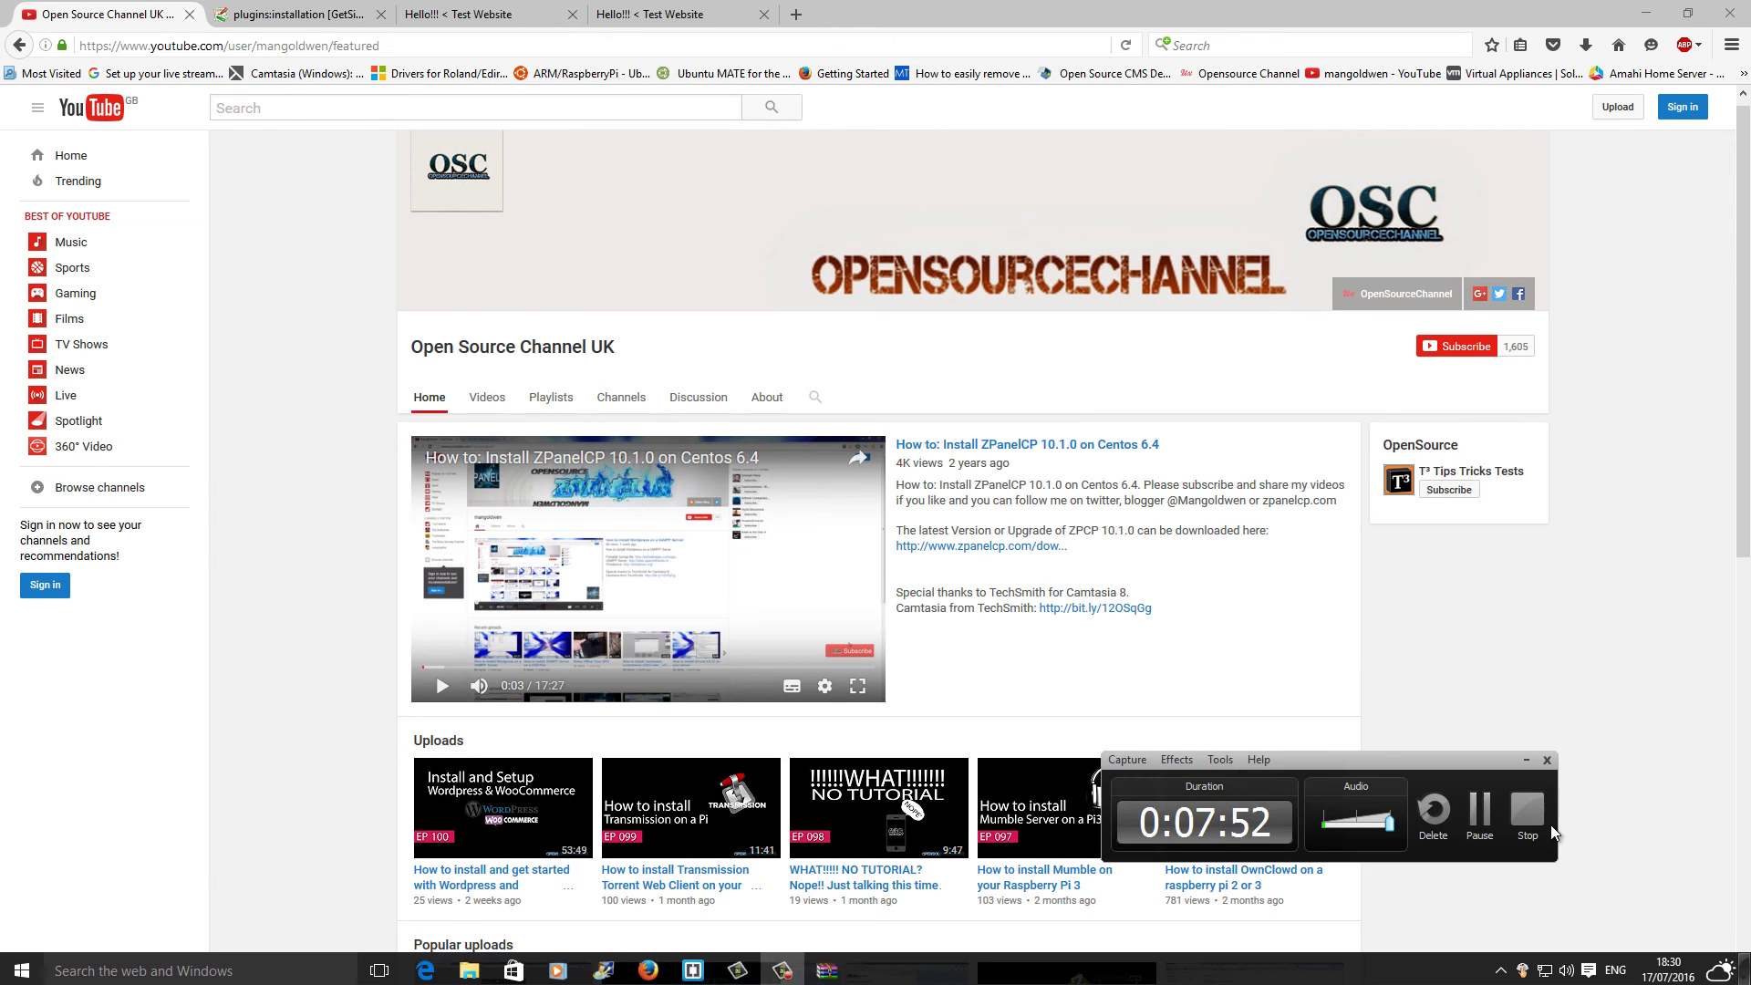